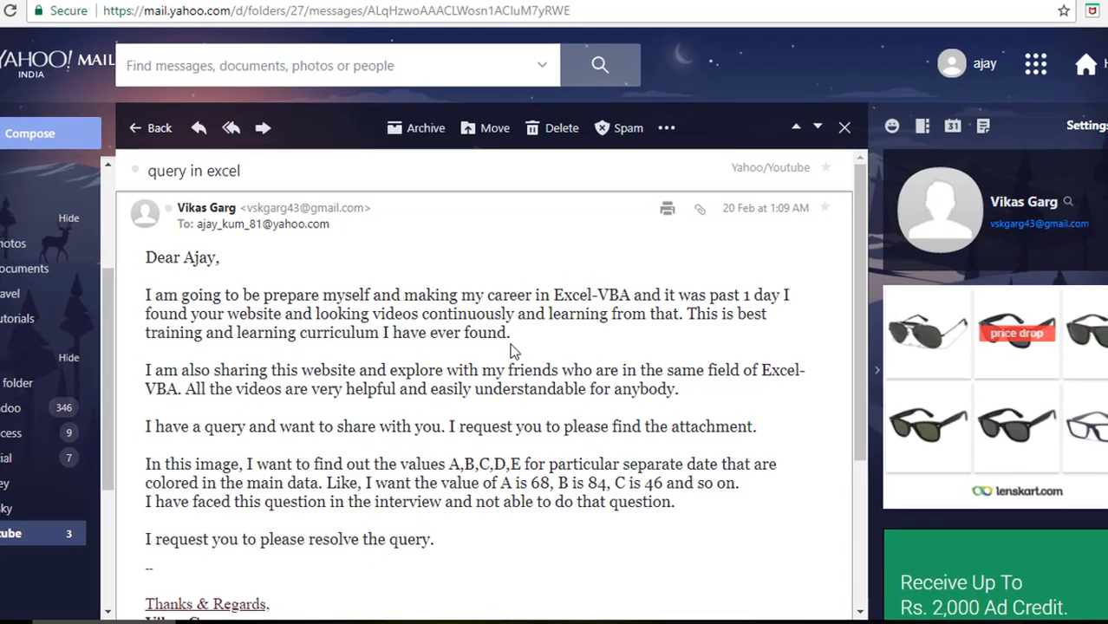
- Preview the query.jpg attachment showing the name/date table and Values list with A as 68
left_click(460, 299)
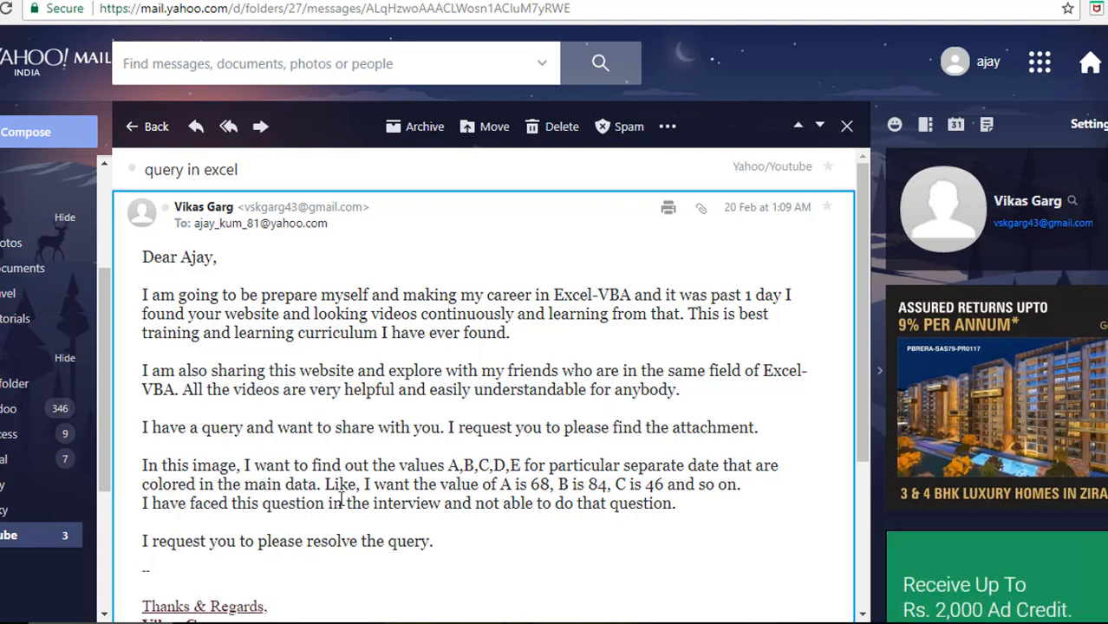
scroll(862, 468, "down", 3)
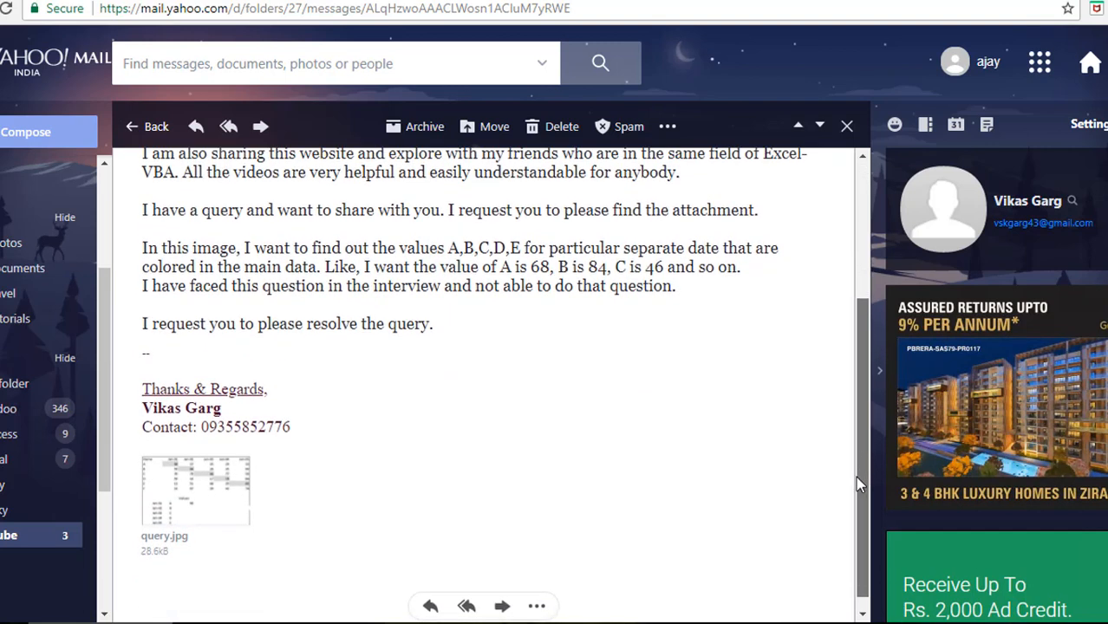
mouse_move(181, 524)
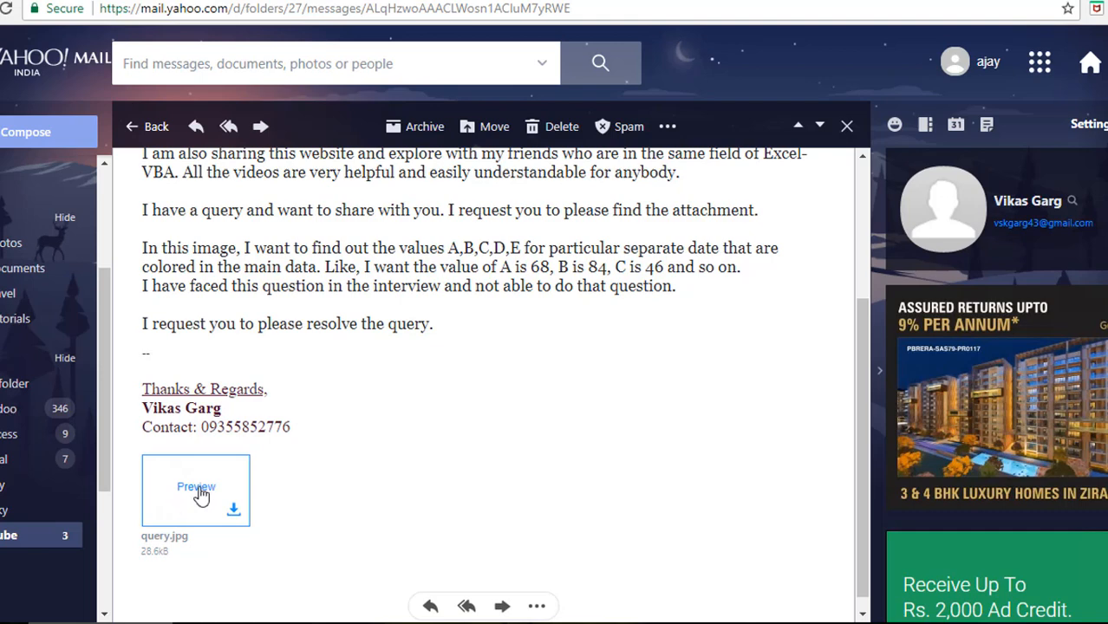
left_click(201, 492)
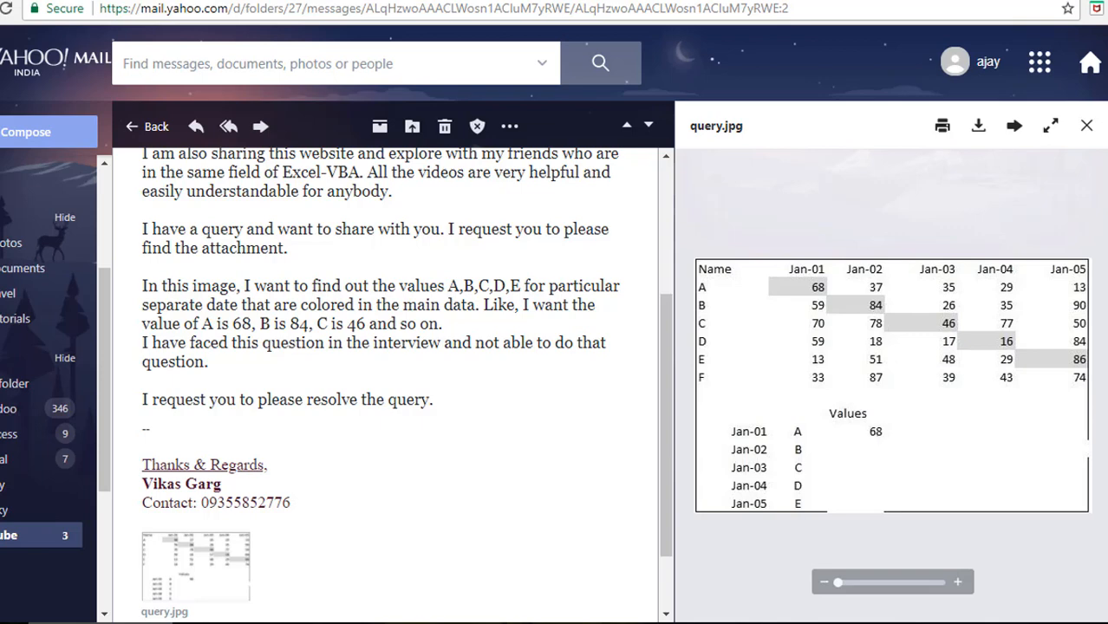
mouse_move(317, 623)
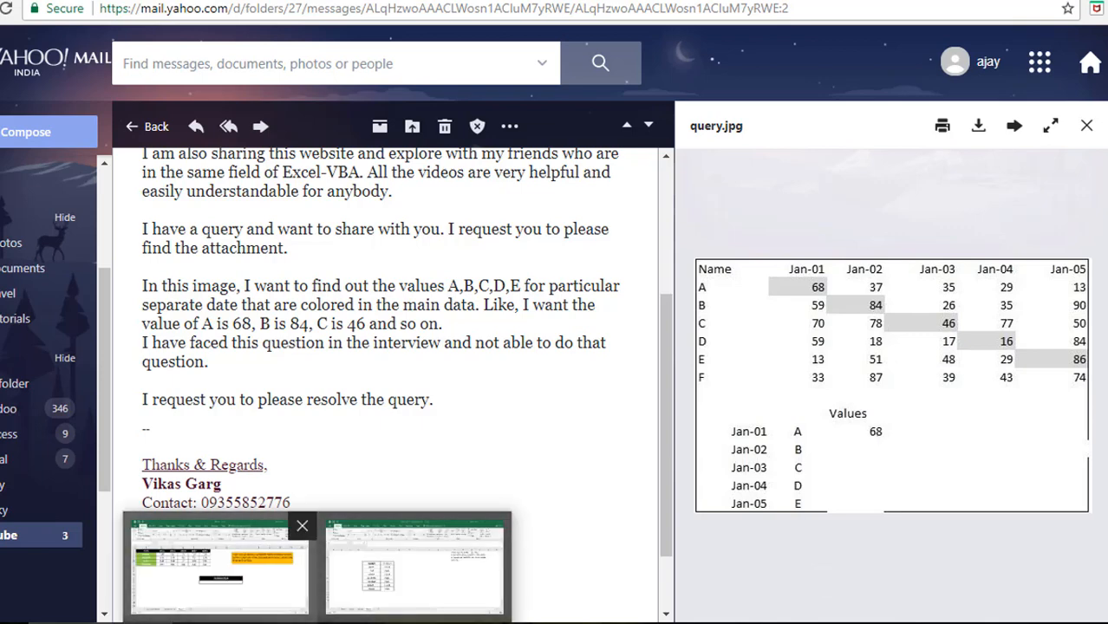
- Show Excel's VLOOKUP MATCH sheet, highlighting the NAME table, A's 01-Jan value 33 and the 01-Jan lookup date
left_click(218, 568)
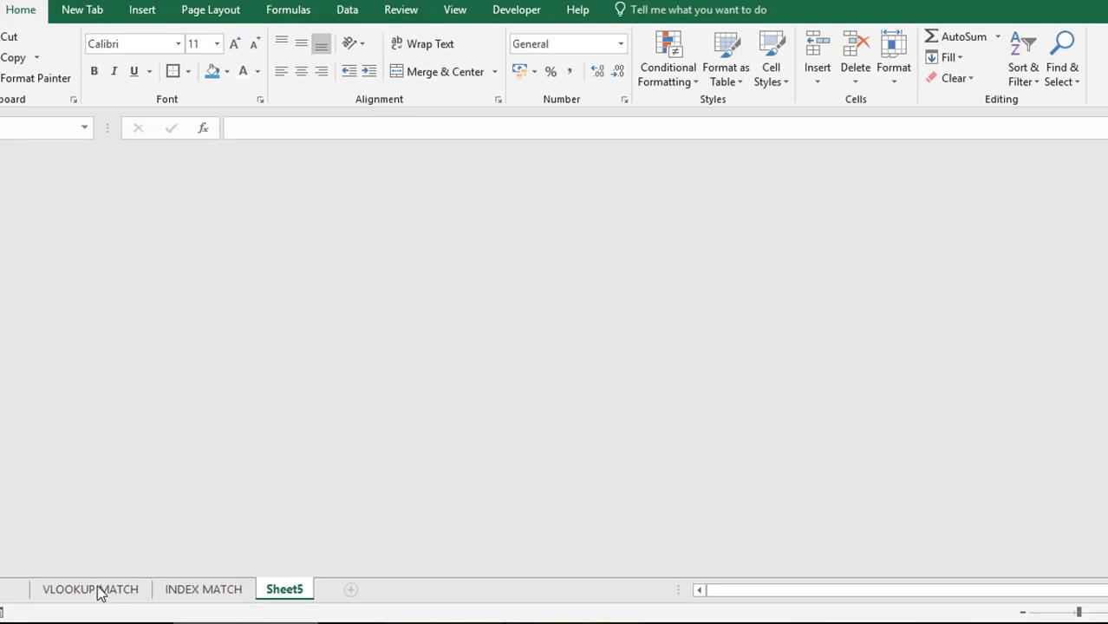
left_click(99, 591)
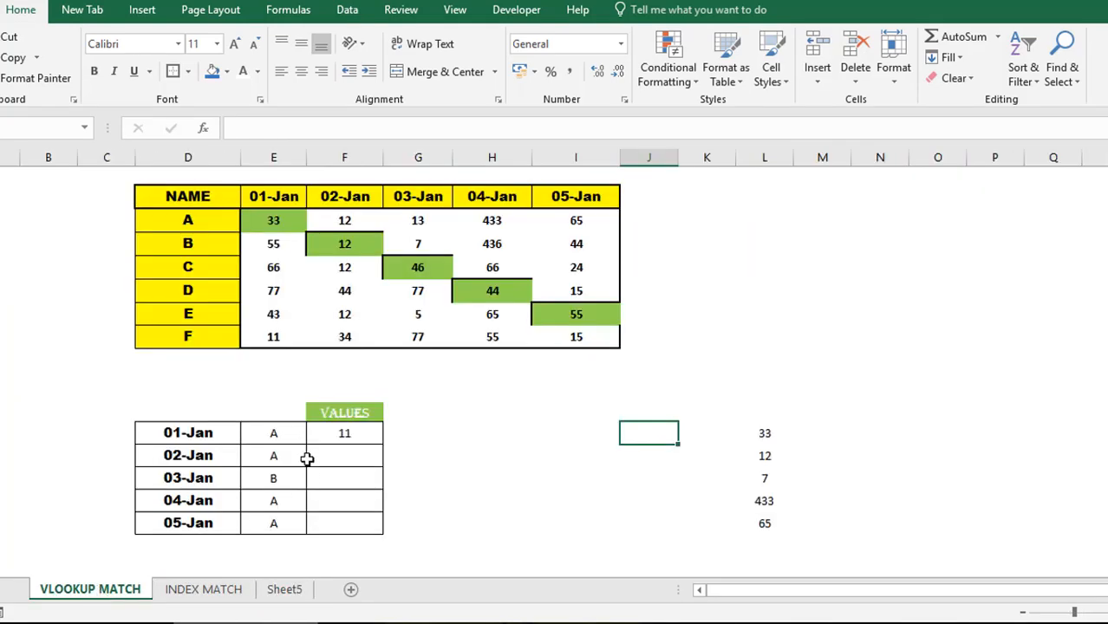
left_click(190, 197)
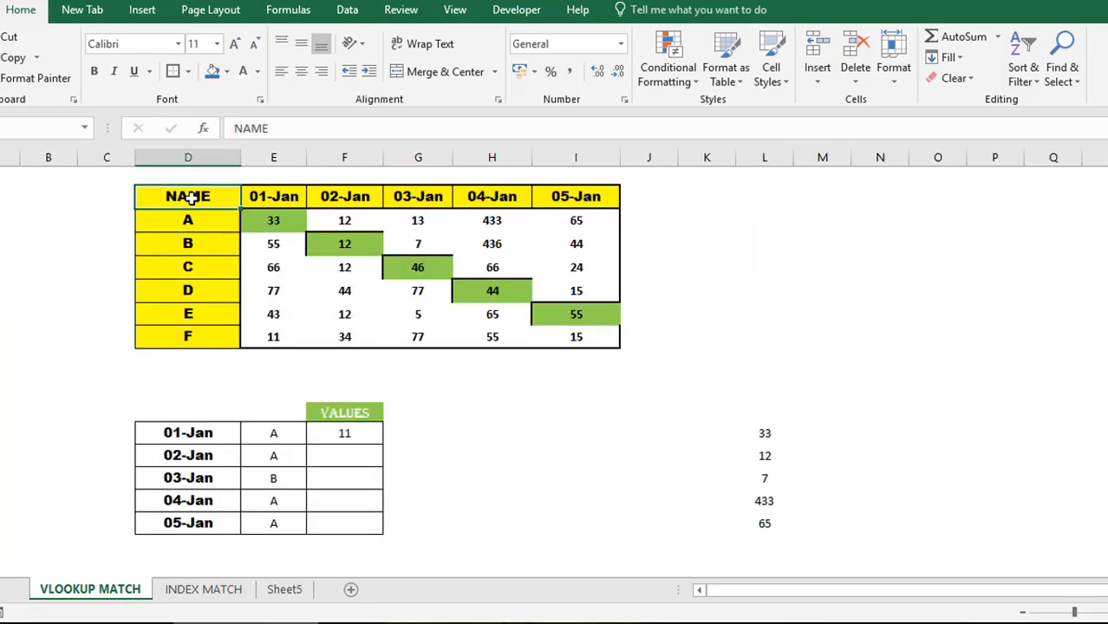
left_click(612, 341, "shift")
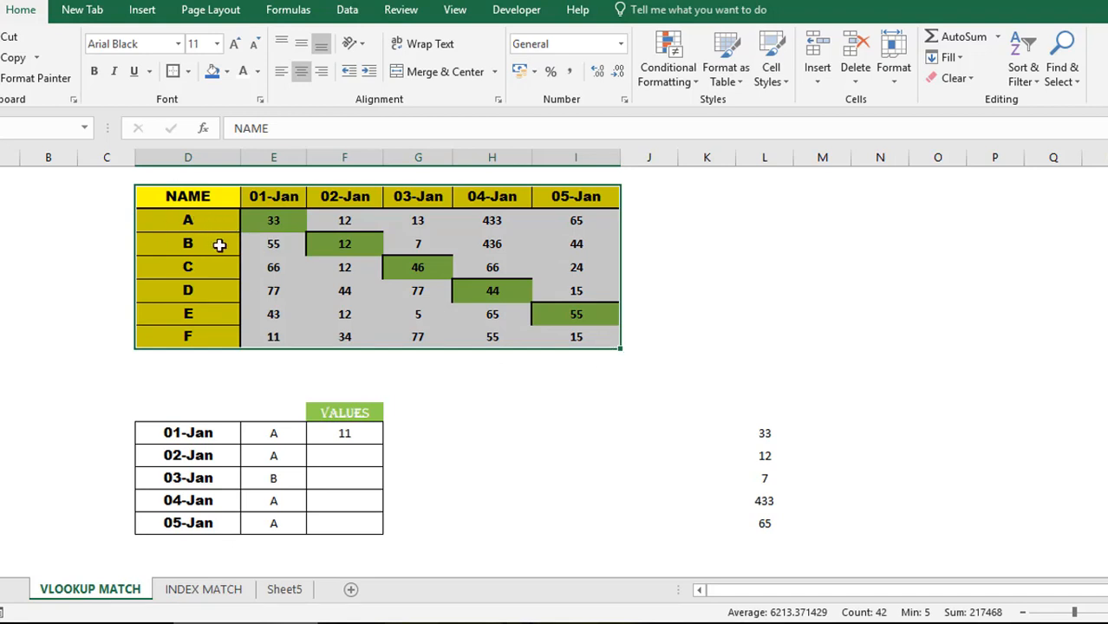
left_click(296, 215)
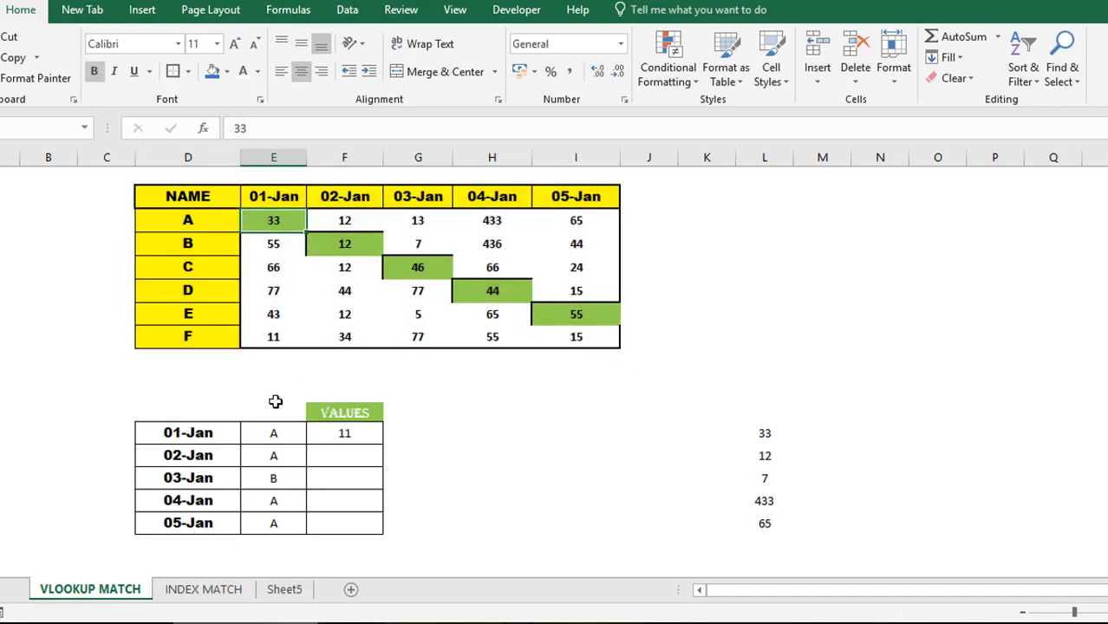
left_click(204, 426)
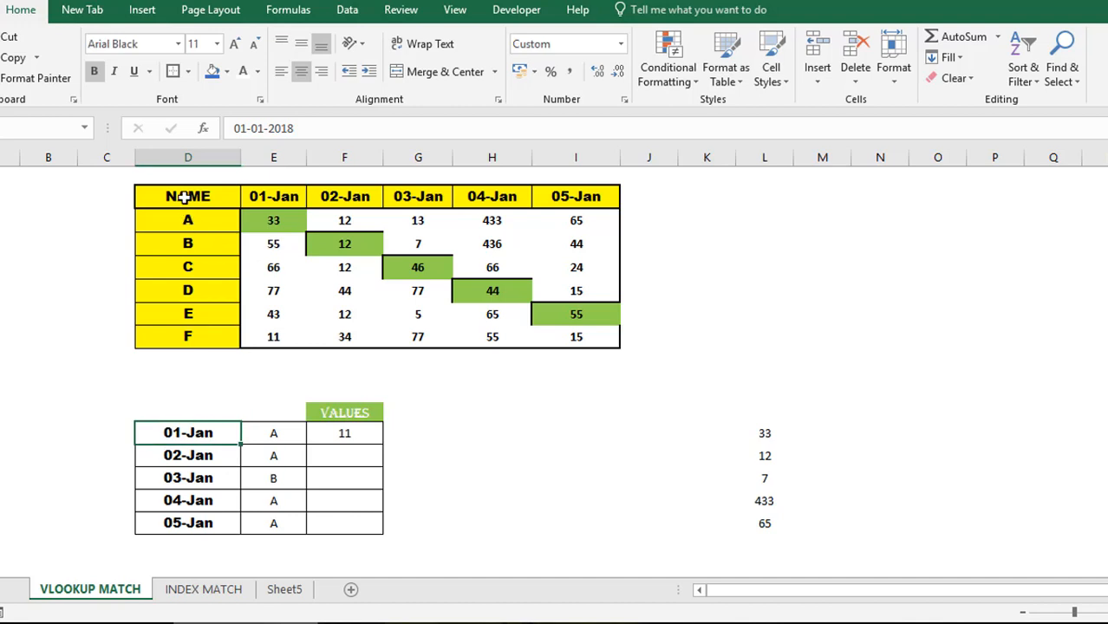
left_click(185, 197)
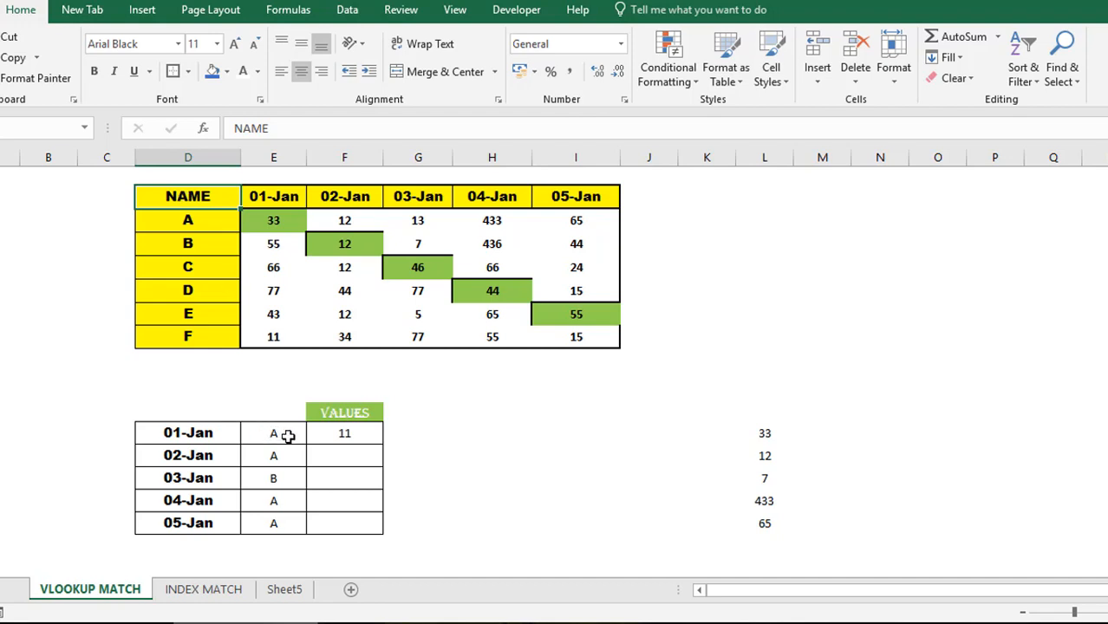
- Walk through the names A to F, the 01-Jan to 05-Jan date headers and the data value block
left_click(288, 435)
left_click(171, 194)
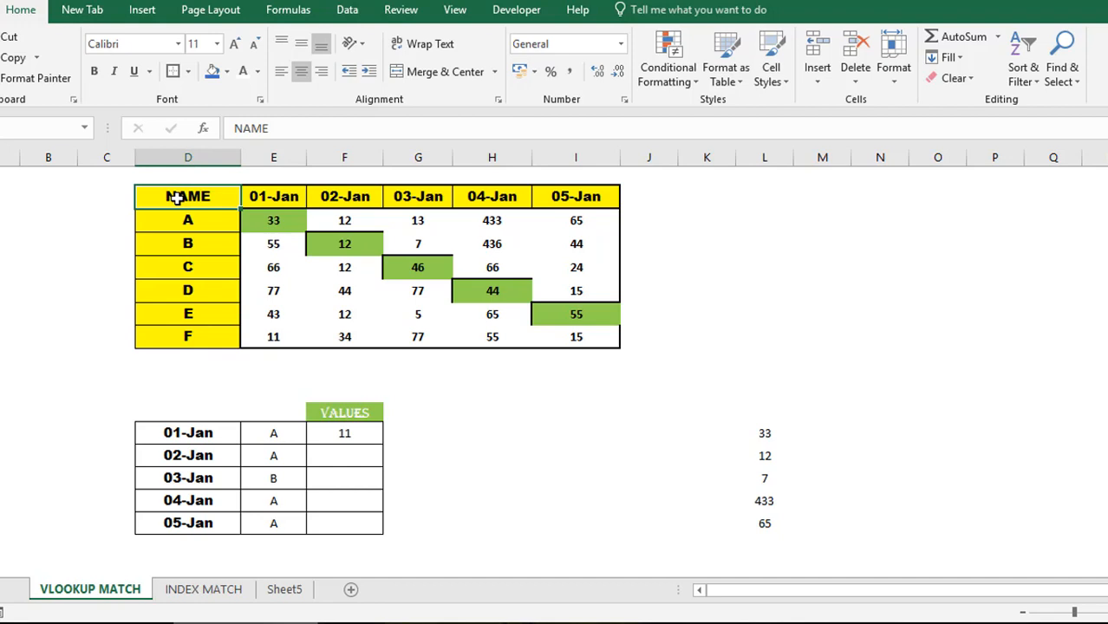
left_click(206, 343, "shift")
left_click(260, 200)
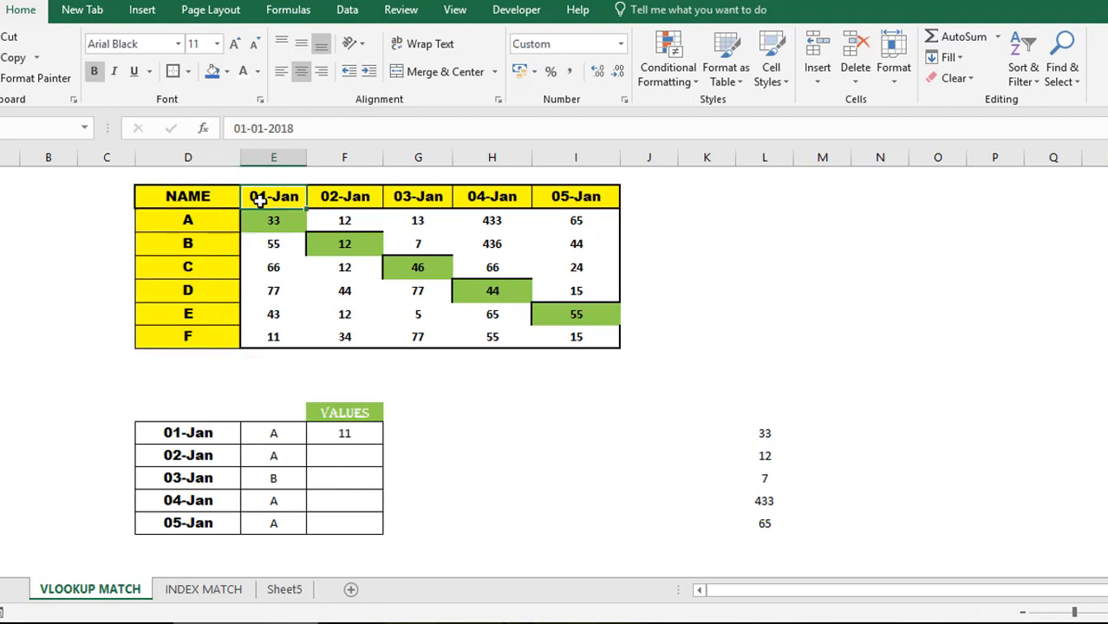
left_click(593, 196, "shift")
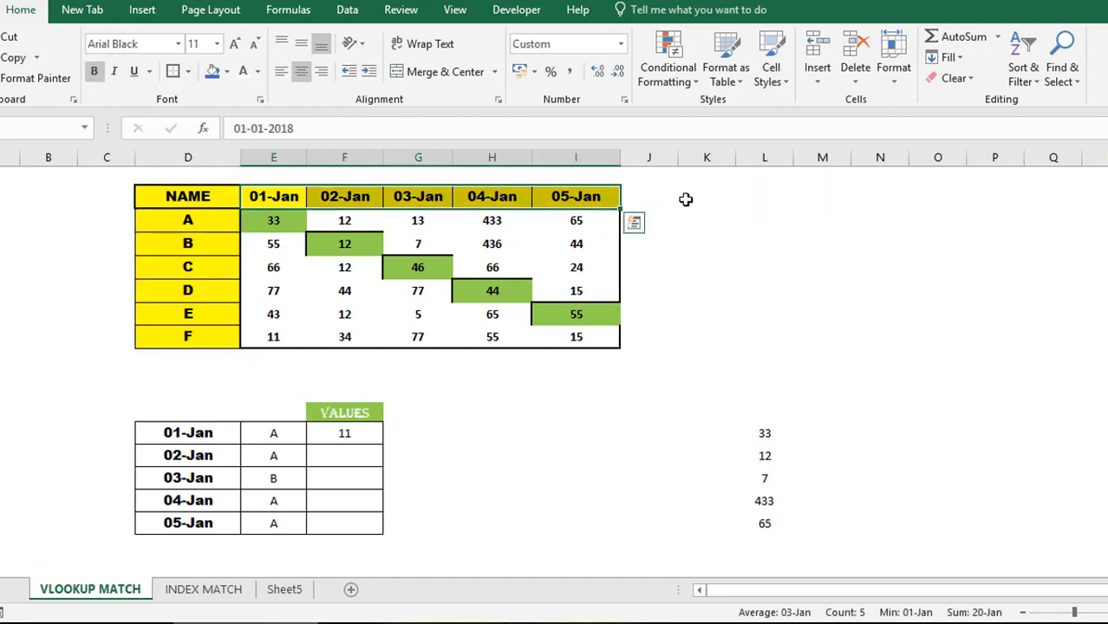
left_click(284, 220)
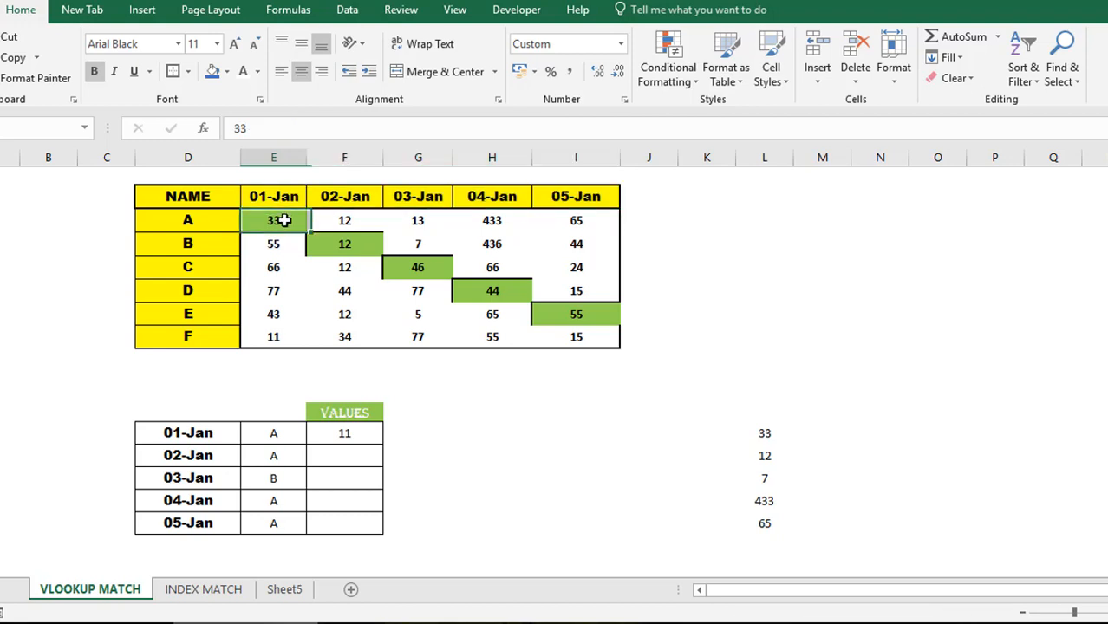
left_click(614, 338, "shift")
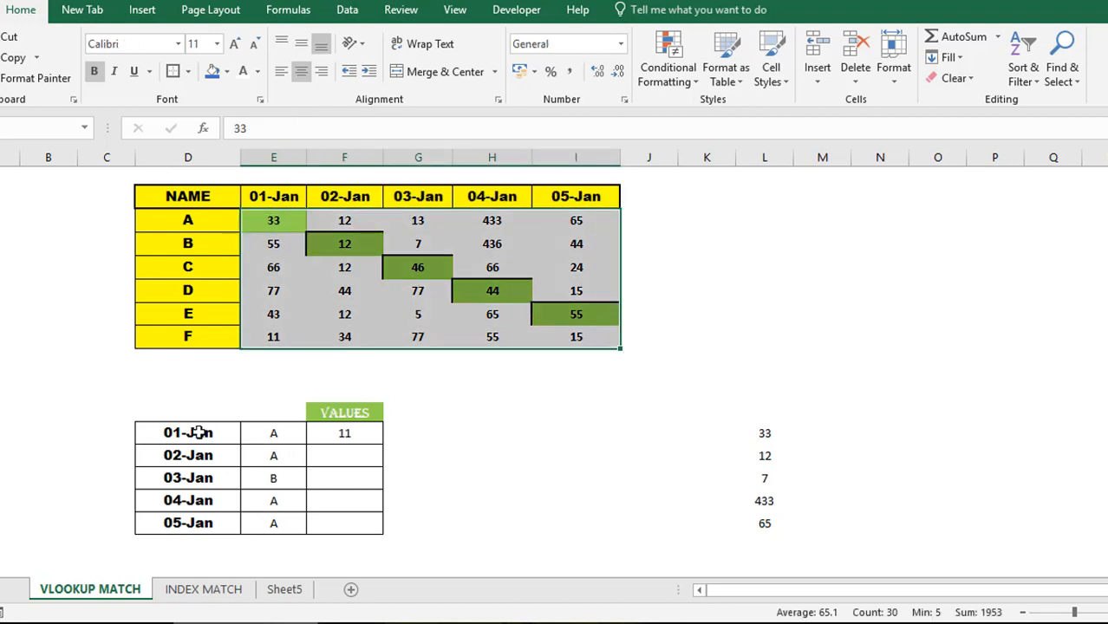
- Relate the 01-Jan lookup date and name A to value 33, then select the 01-Jan VALUES cell
left_click(198, 433)
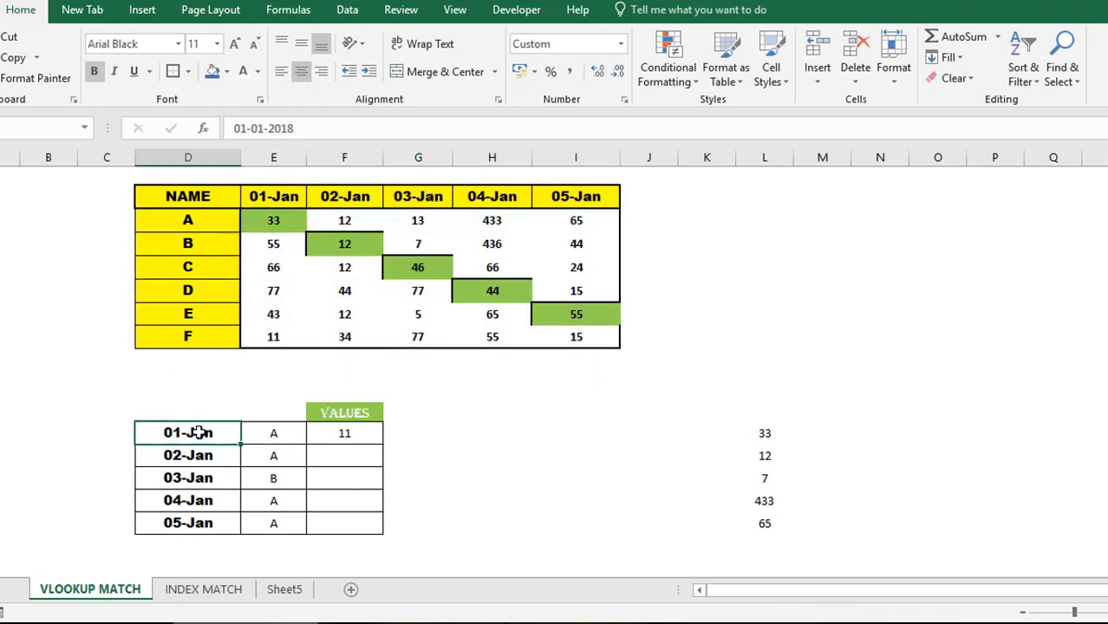
left_click(279, 435)
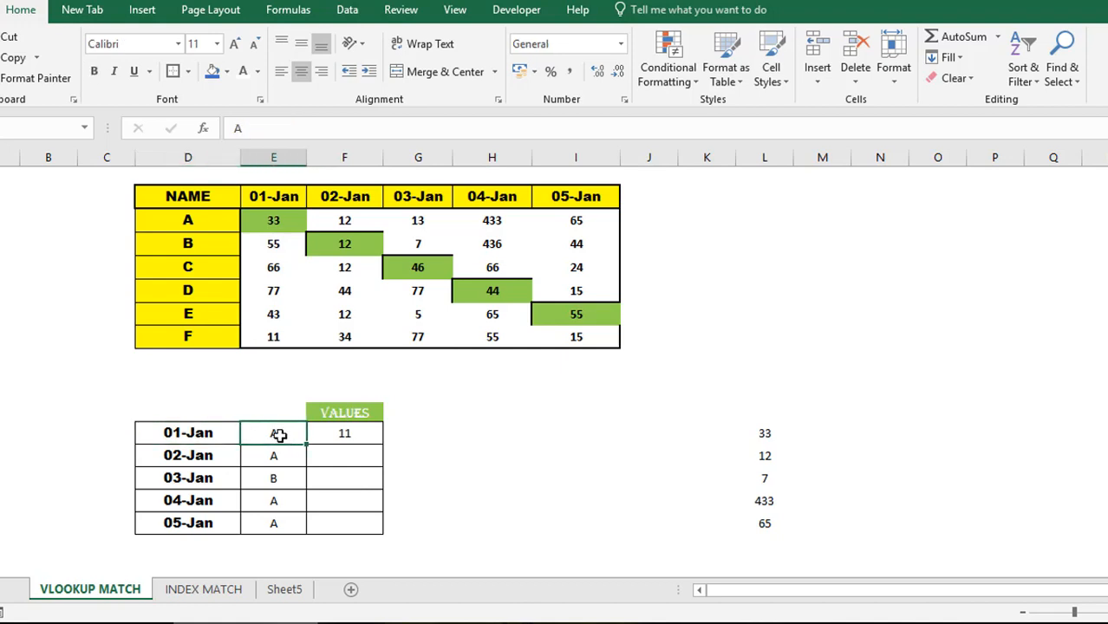
left_click(187, 433)
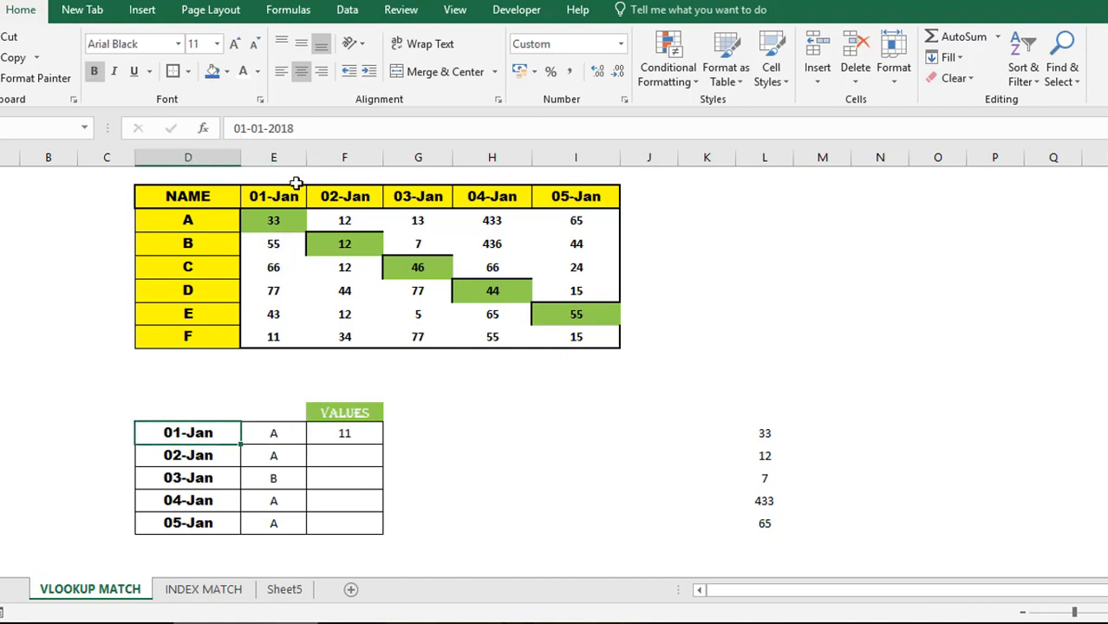
left_click(286, 220)
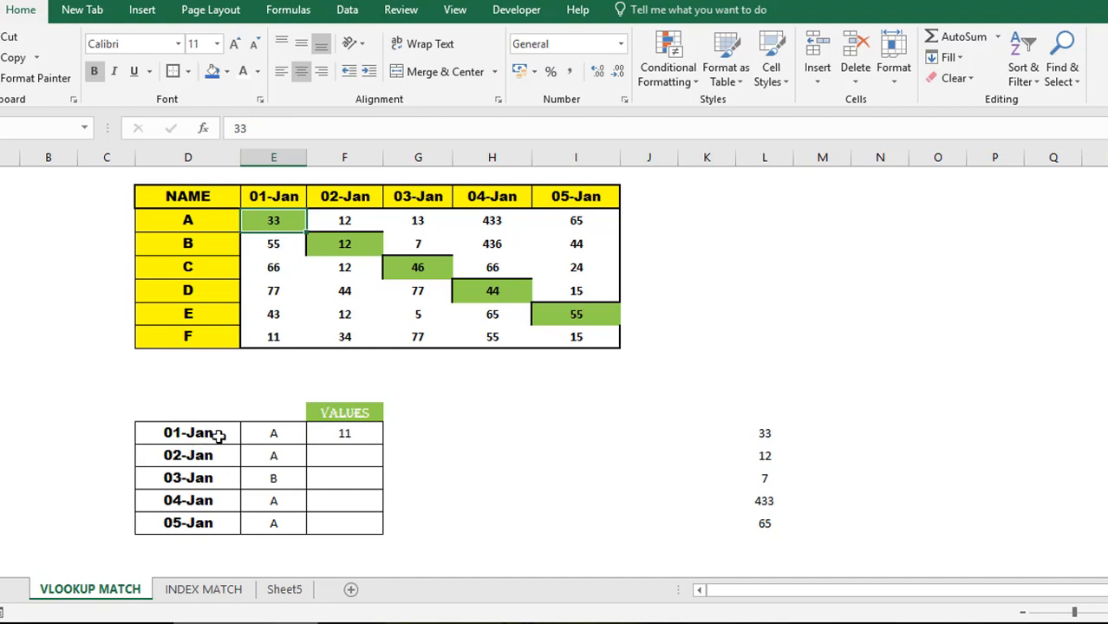
left_click(268, 438)
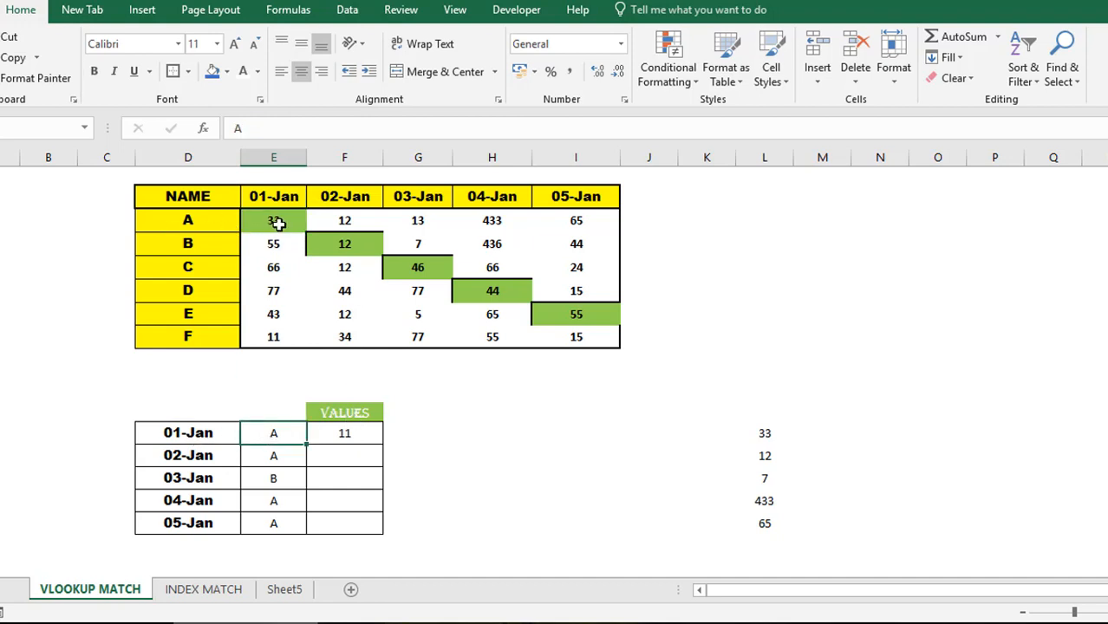
left_click(366, 430)
- Enter 33 as the 01-Jan value and names B, c, d, e beside 02-Jan through 05-Jan
type("33")
key("Return")
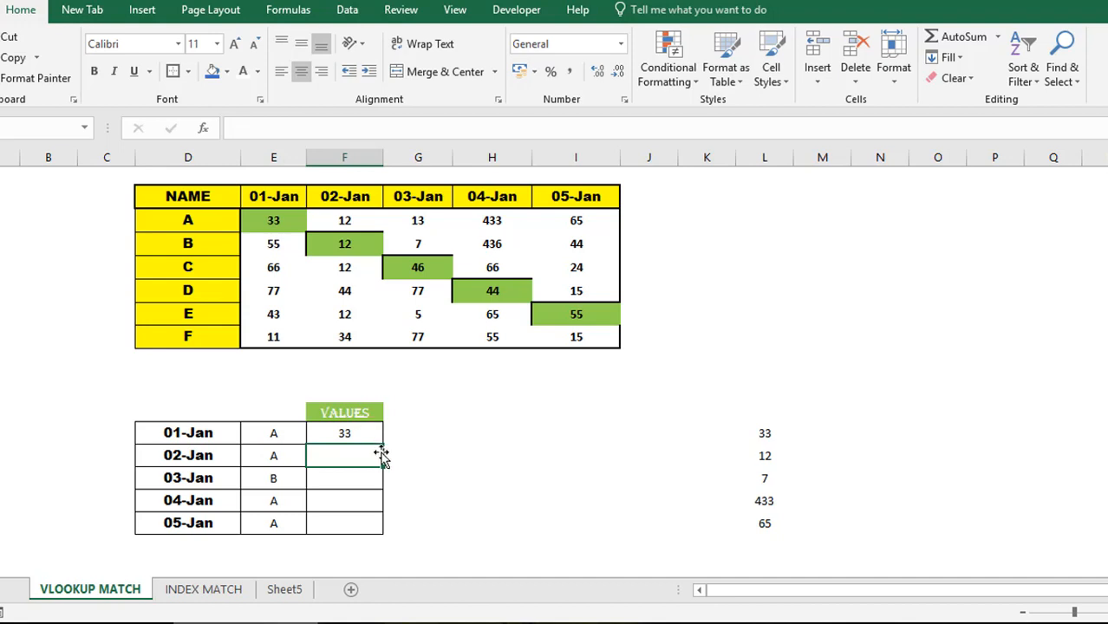
left_click(278, 458)
type("B")
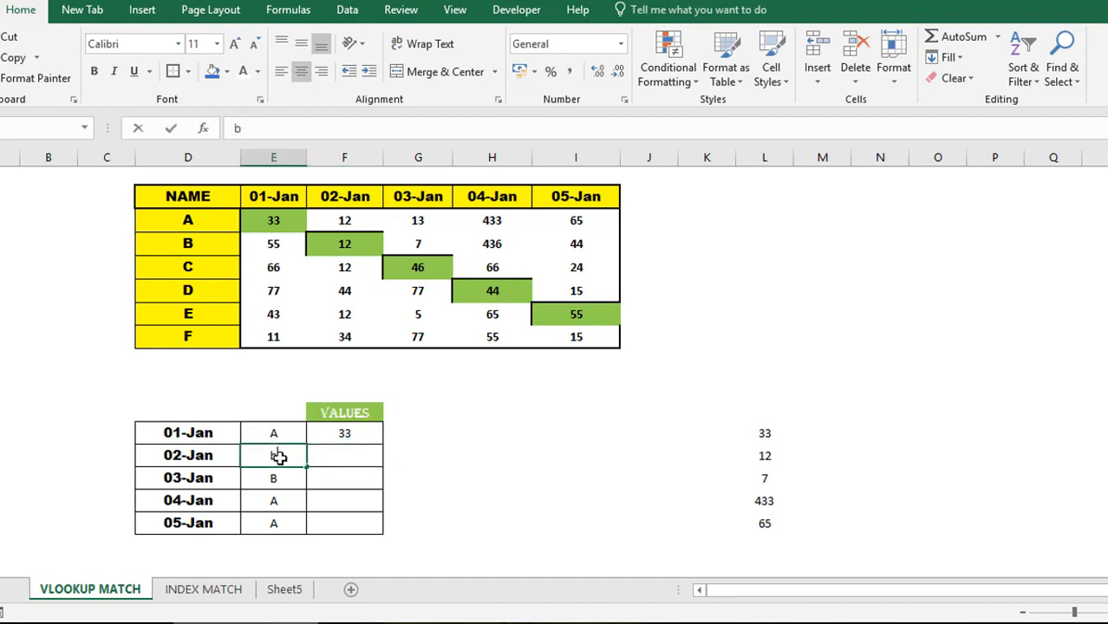
key("Return")
type("c")
key("Return")
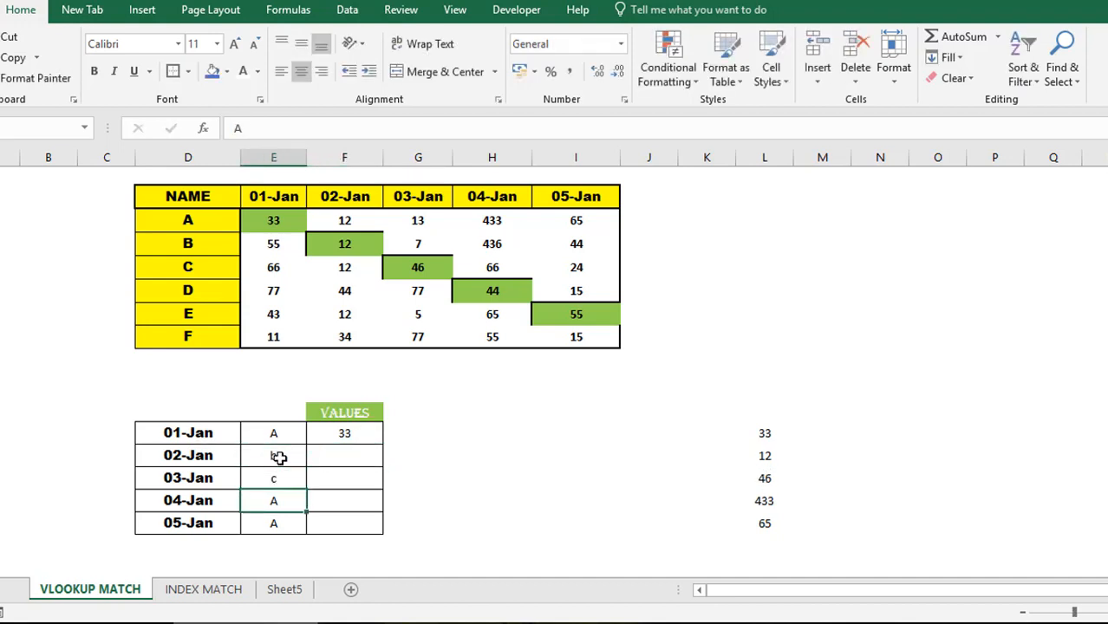
type("d")
key("Return")
type("e")
key("Up")
key("Up")
key("Up")
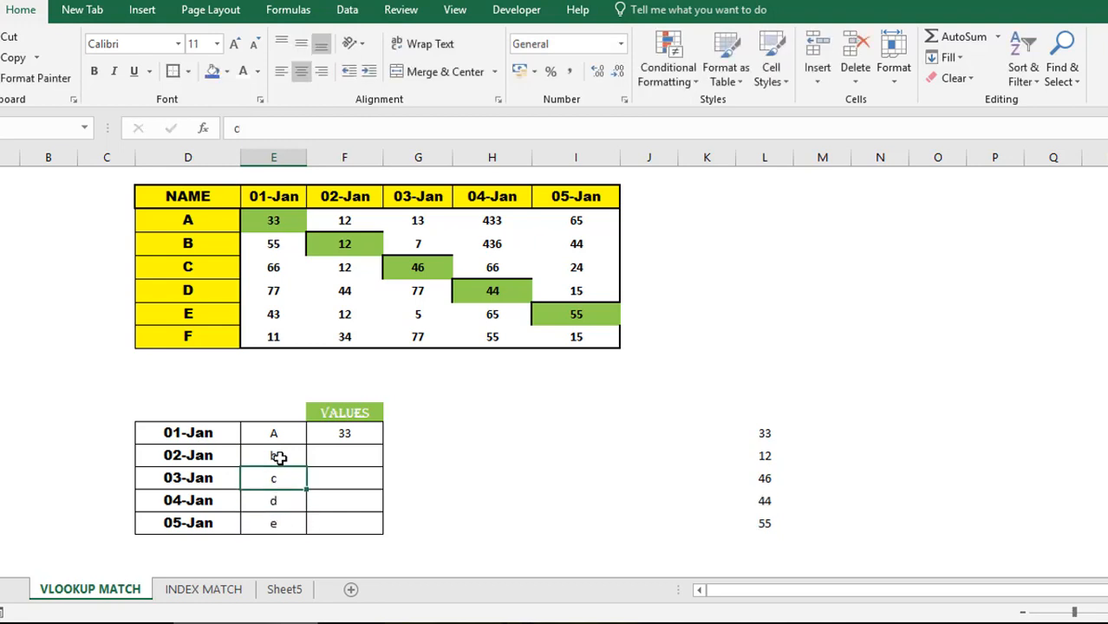
key("Right")
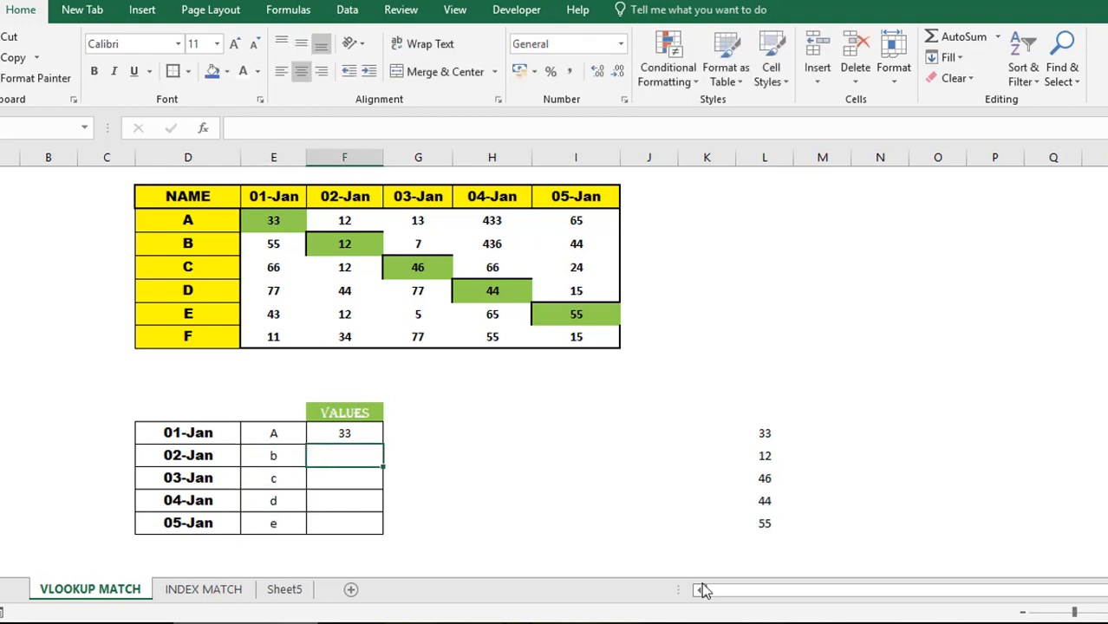
key("Left")
key("Left")
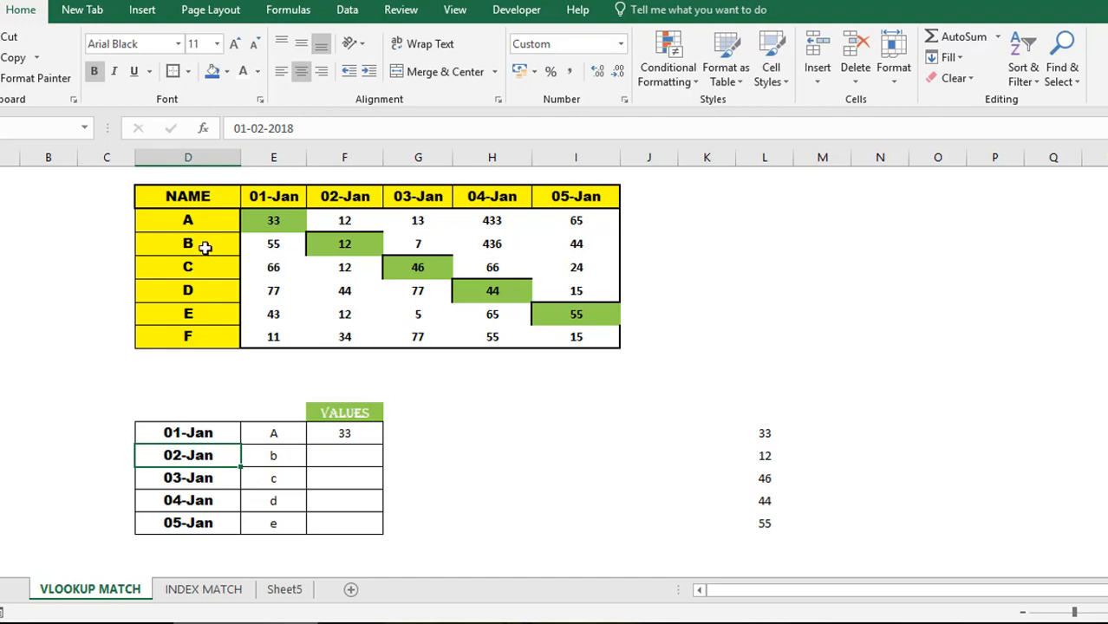
- Enter B's 02-Jan value 12 in the 02-Jan VALUES cell and set the 02-Jan name to A
left_click(207, 247)
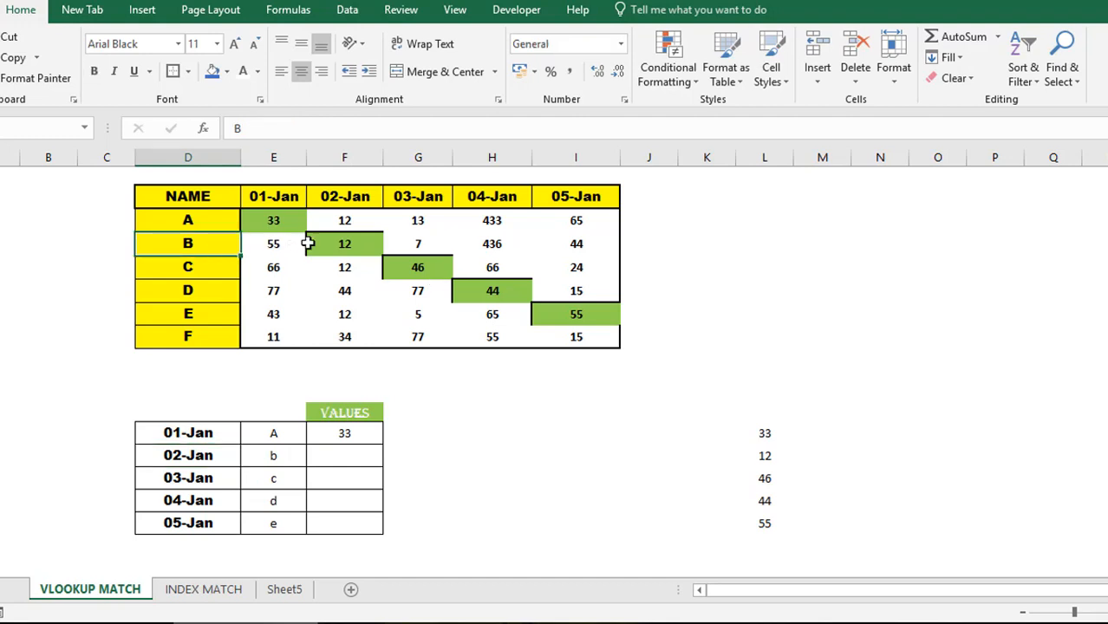
left_click(357, 246)
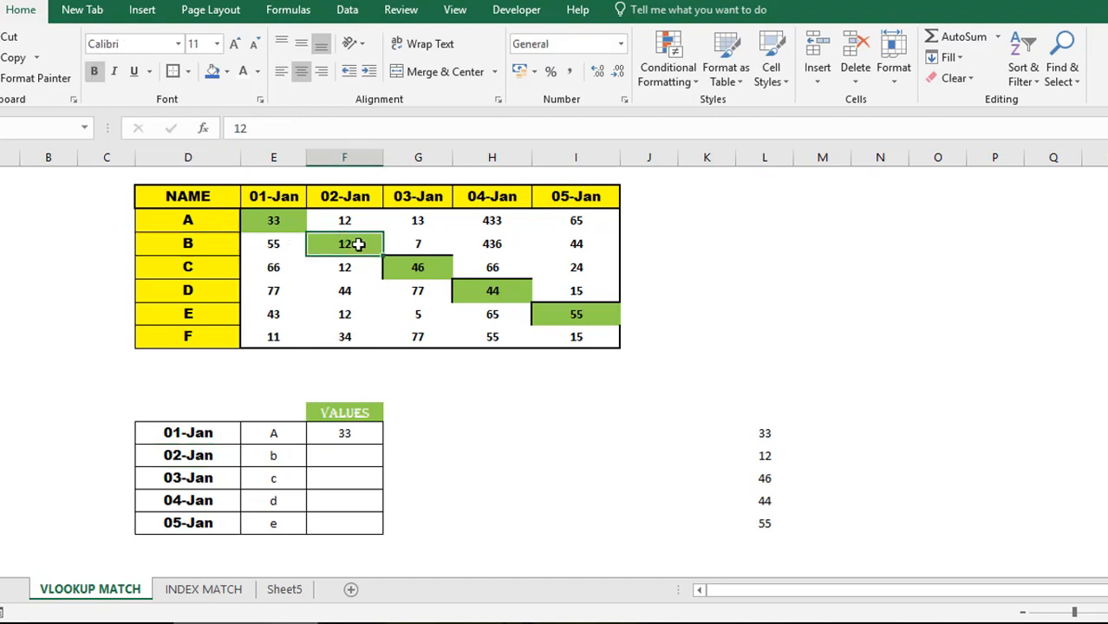
left_click(364, 456)
type("12")
key("Return")
key("Up")
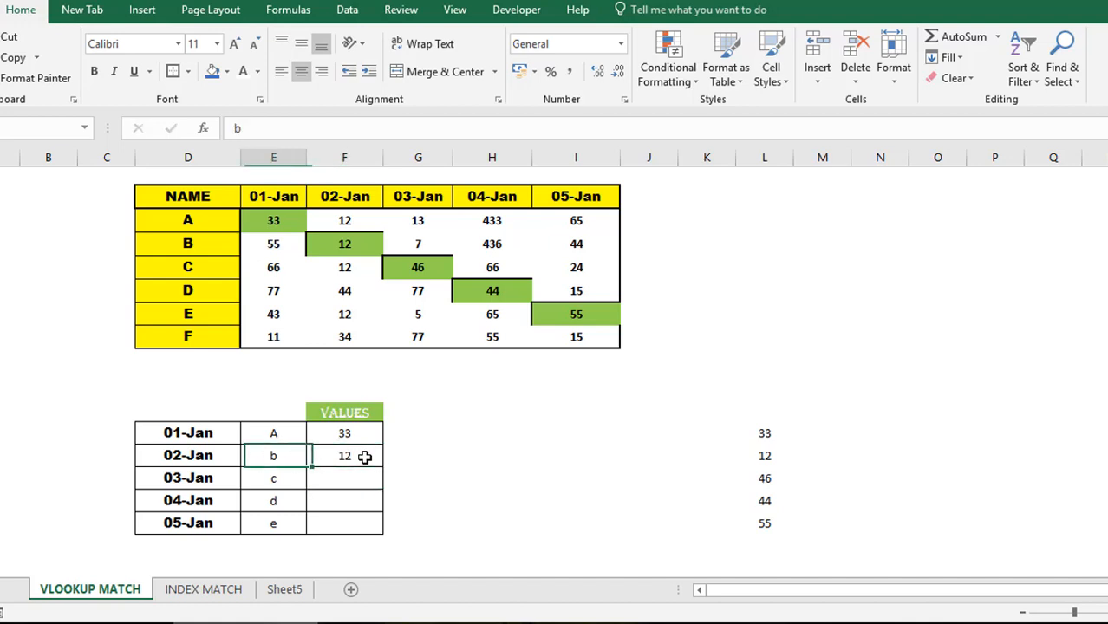
key("Left")
type("A")
key("Return")
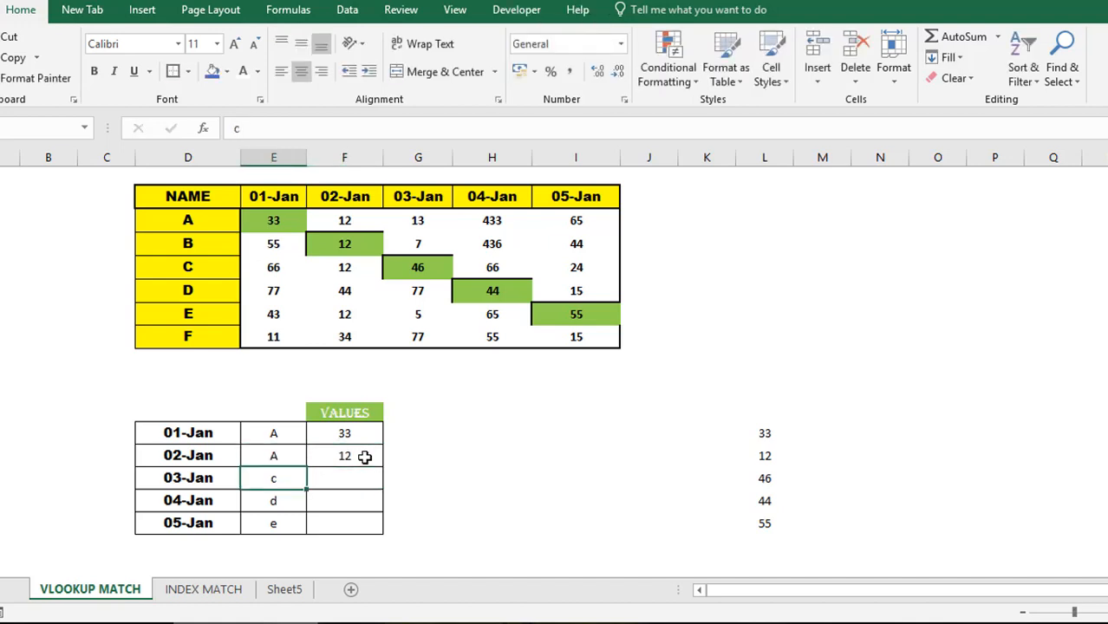
key("Up")
- Set row A's 02-Jan table value to 66 and enter 66 in the 02-Jan VALUES cell
left_click(187, 220)
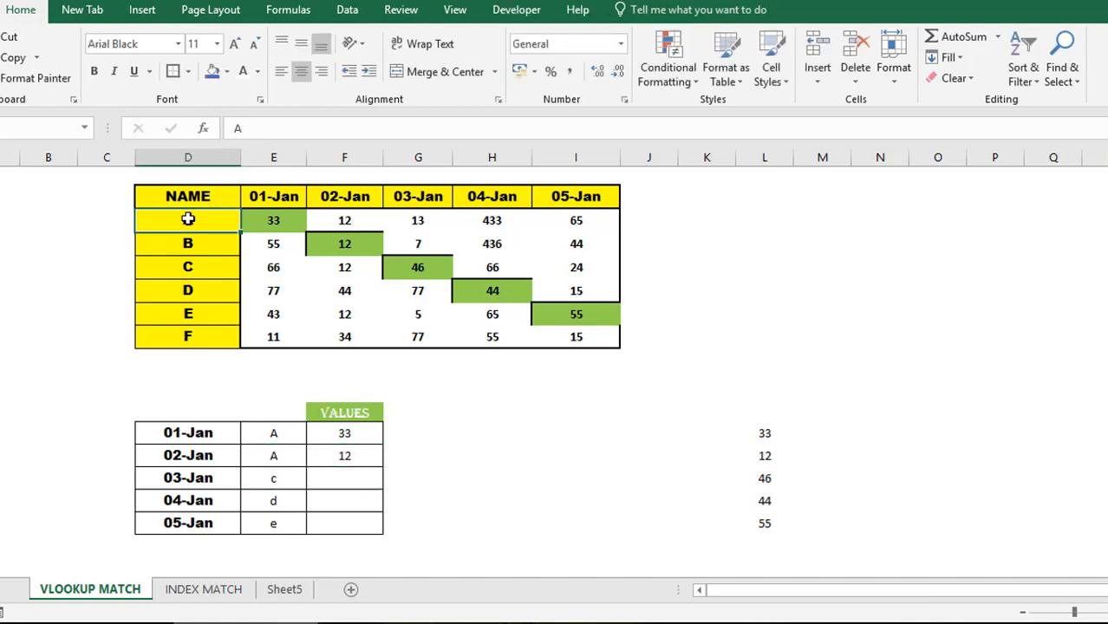
key("Right")
key("Right")
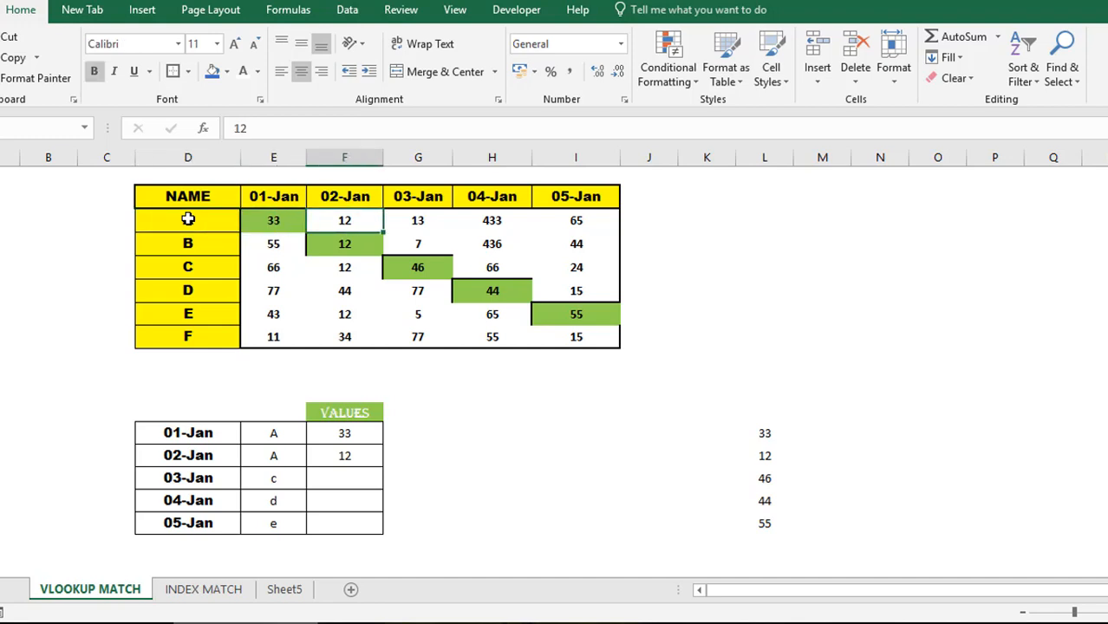
key("Right")
key("Left")
type("66")
key("Return")
key("Down")
key("Down")
key("Down")
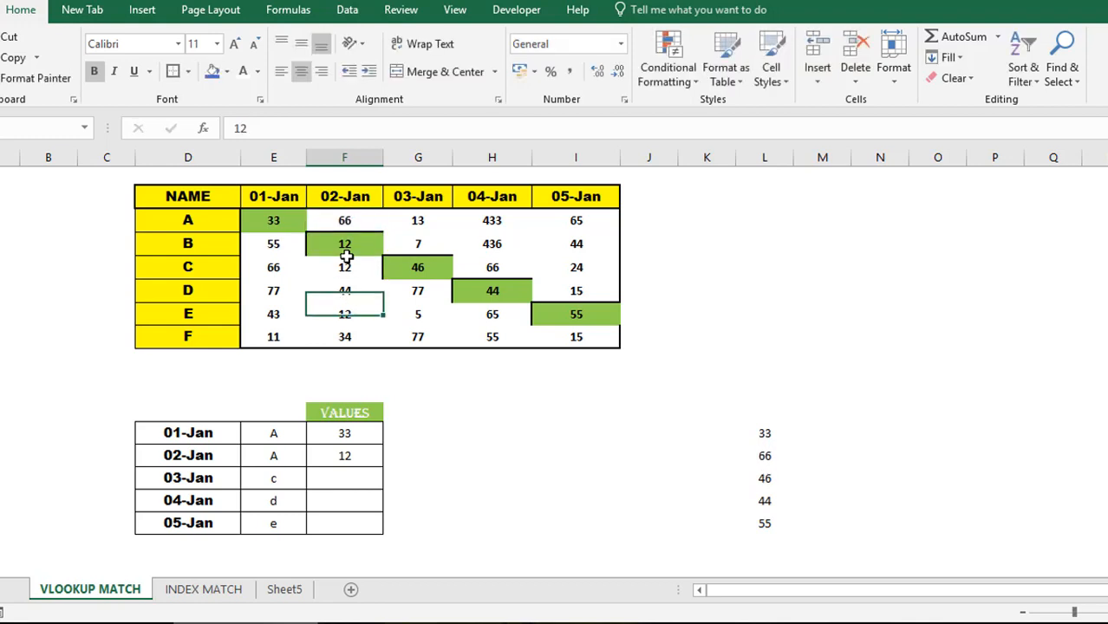
key("Down")
key("Down")
key("Down")
key("Down")
key("Down")
key("Down")
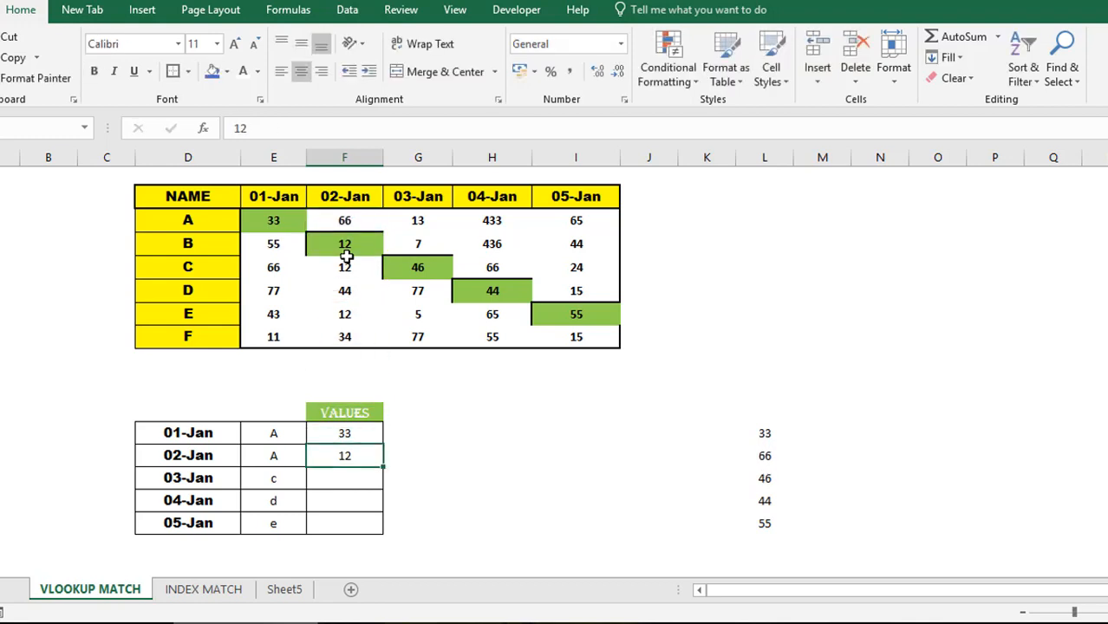
type("66")
key("Return")
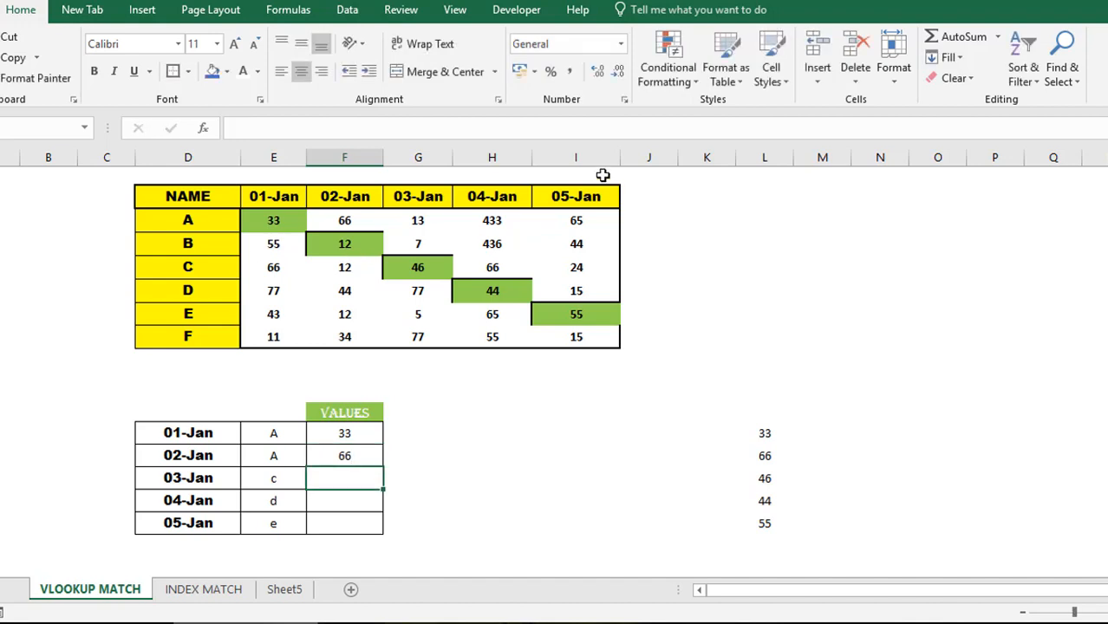
- Clear the two sample entries from the VALUES column
left_click(367, 431)
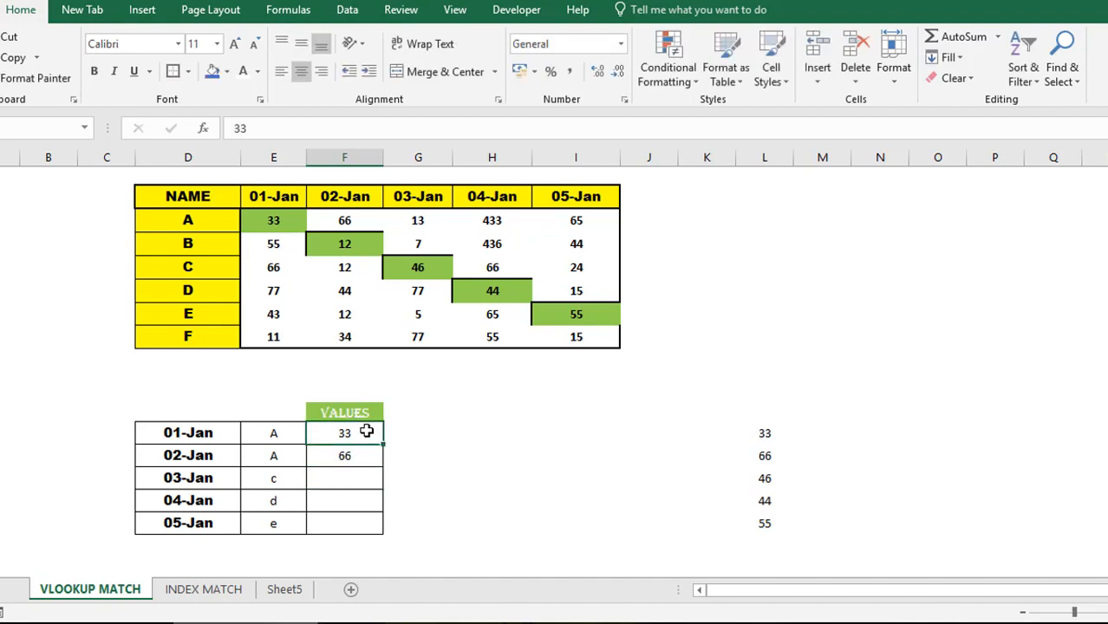
left_click_drag(366, 430, 364, 456)
key("Delete")
- Enter lookup names B, C, D and E beside 02-Jan through 05-Jan
left_click(358, 428)
left_click(277, 457)
type("B")
key("Return")
type("C")
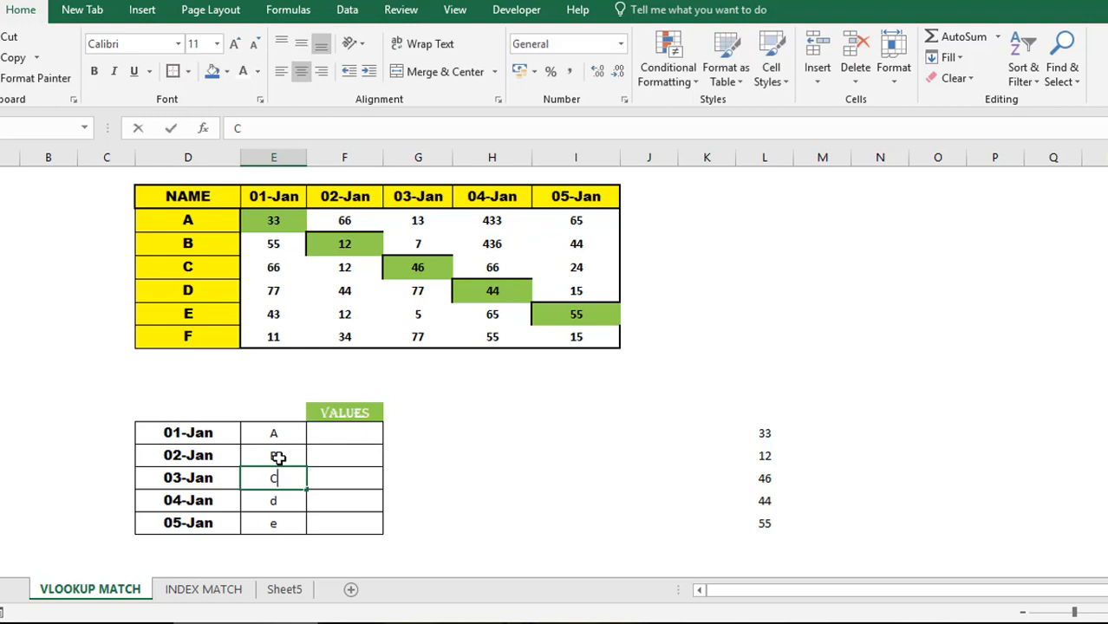
key("Return")
type("D")
key("Return")
type("E")
key("Return")
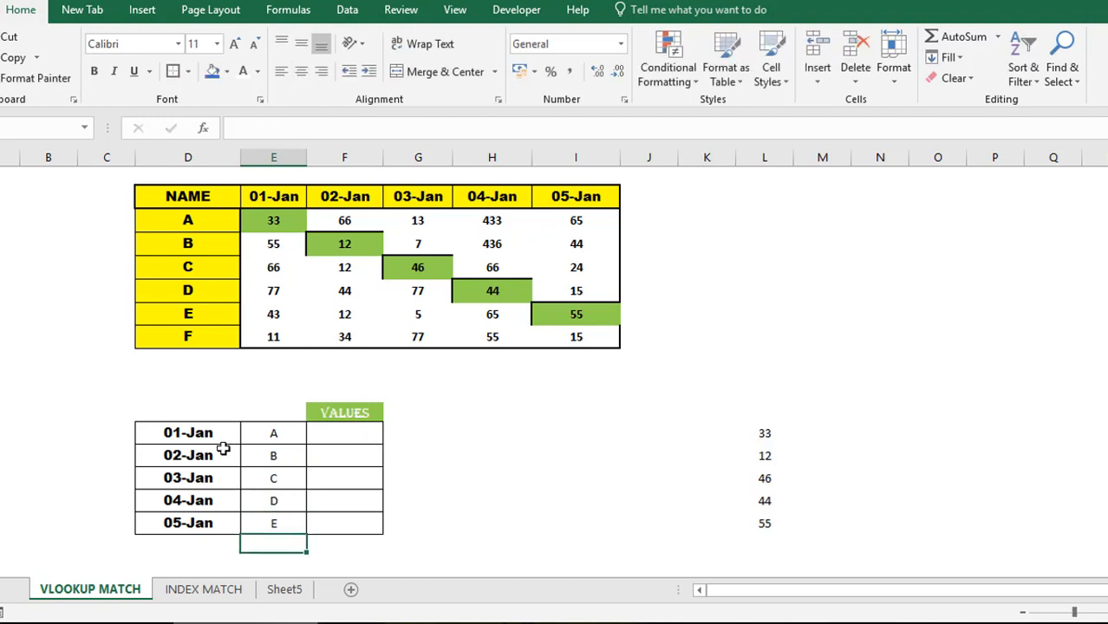
- Select the lookup dates and names from 01-Jan down through 05-Jan
left_click(245, 434)
left_click_drag(246, 434, 247, 435)
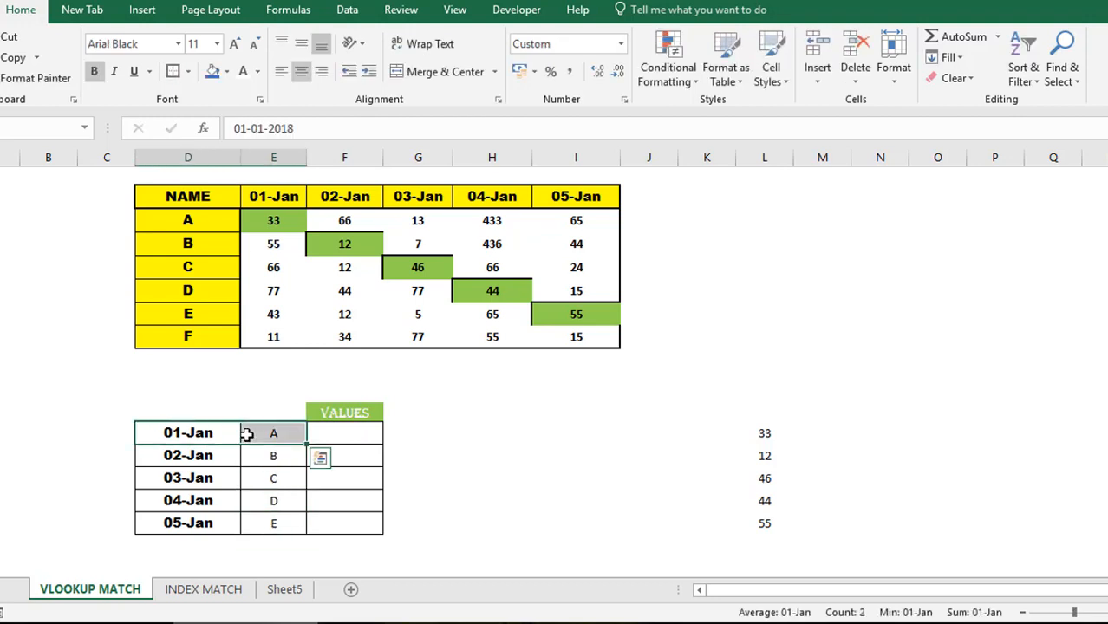
key("ctrl+shift+Down")
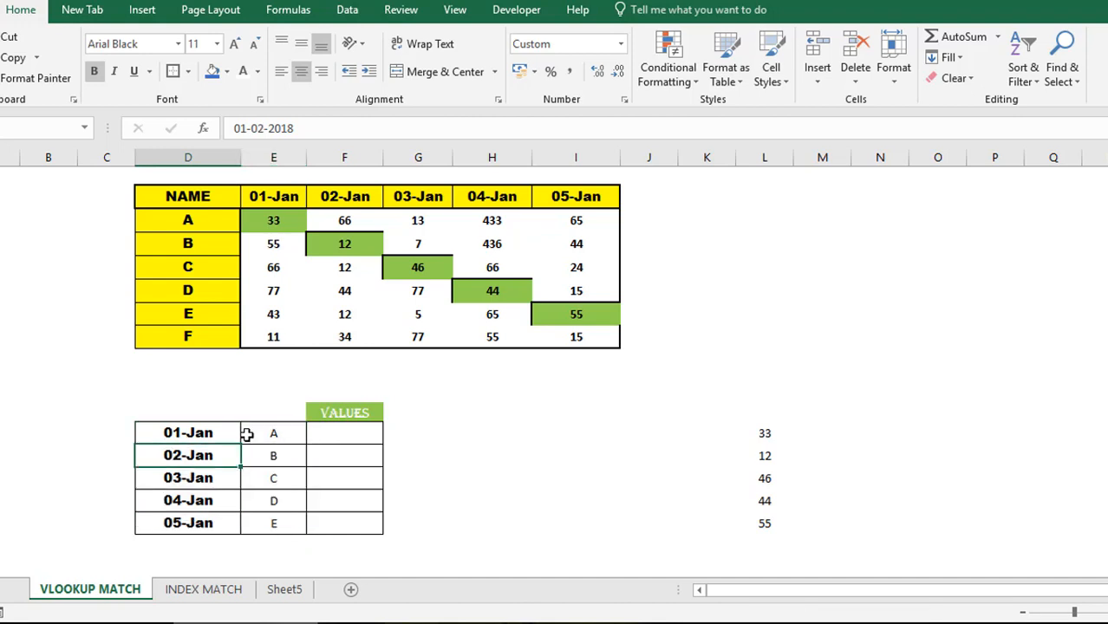
left_click(246, 433)
left_click_drag(246, 433, 247, 434)
key("Down")
key("Up")
key("shift+Right")
key("shift+Down")
key("shift+Down")
key("shift+Down")
key("shift+Down")
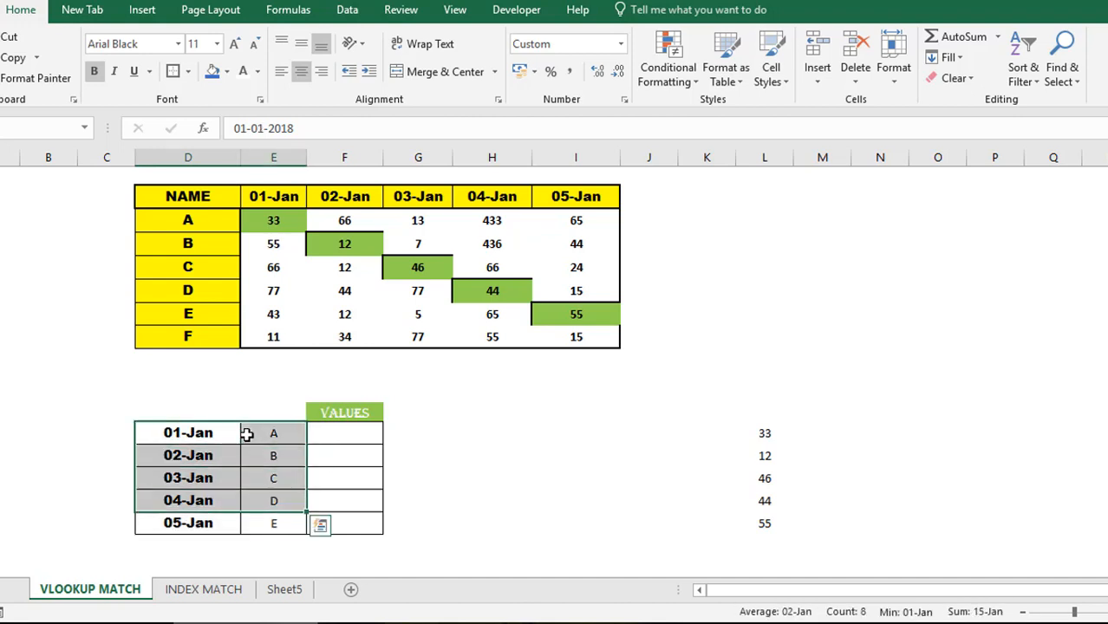
- Point out lookup name A, its empty 01-Jan VALUES cell, and name A in the data table
left_click(247, 434)
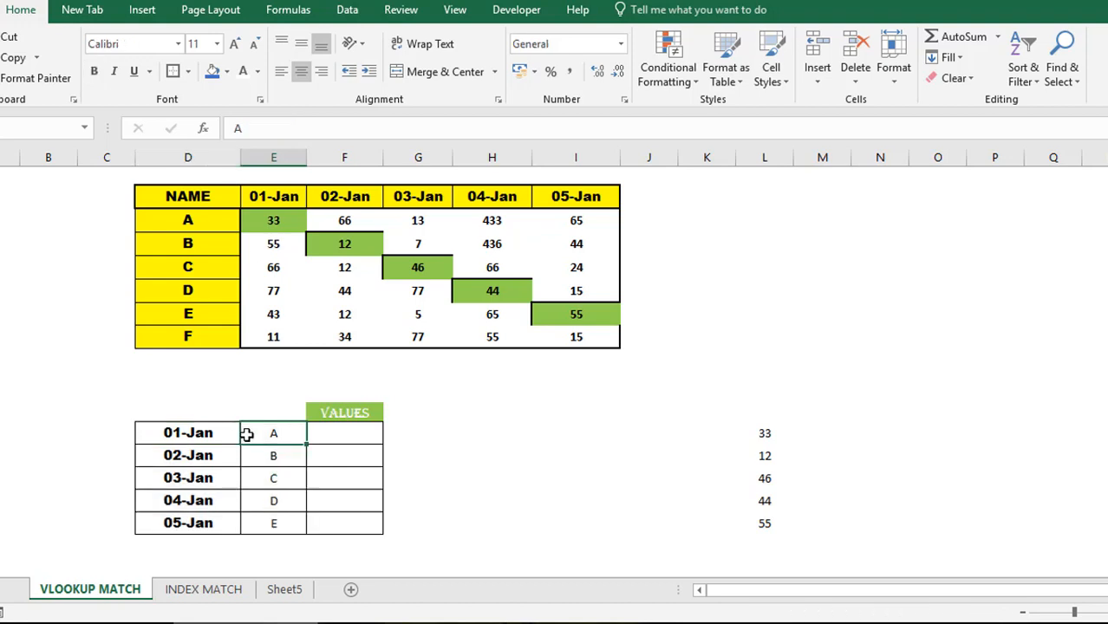
key("Right")
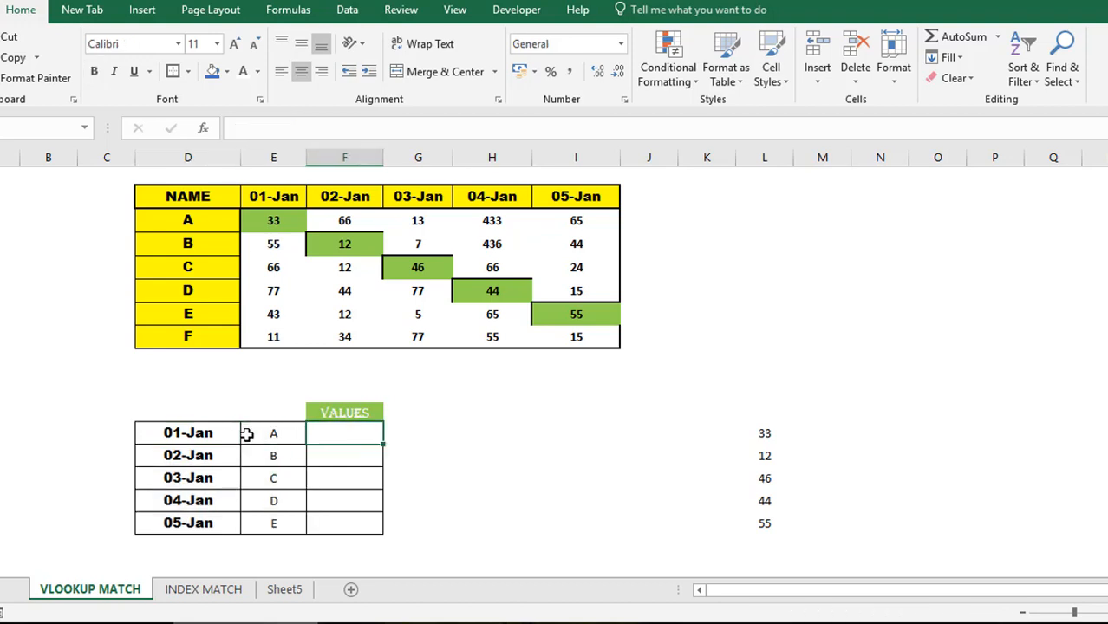
left_click(247, 434)
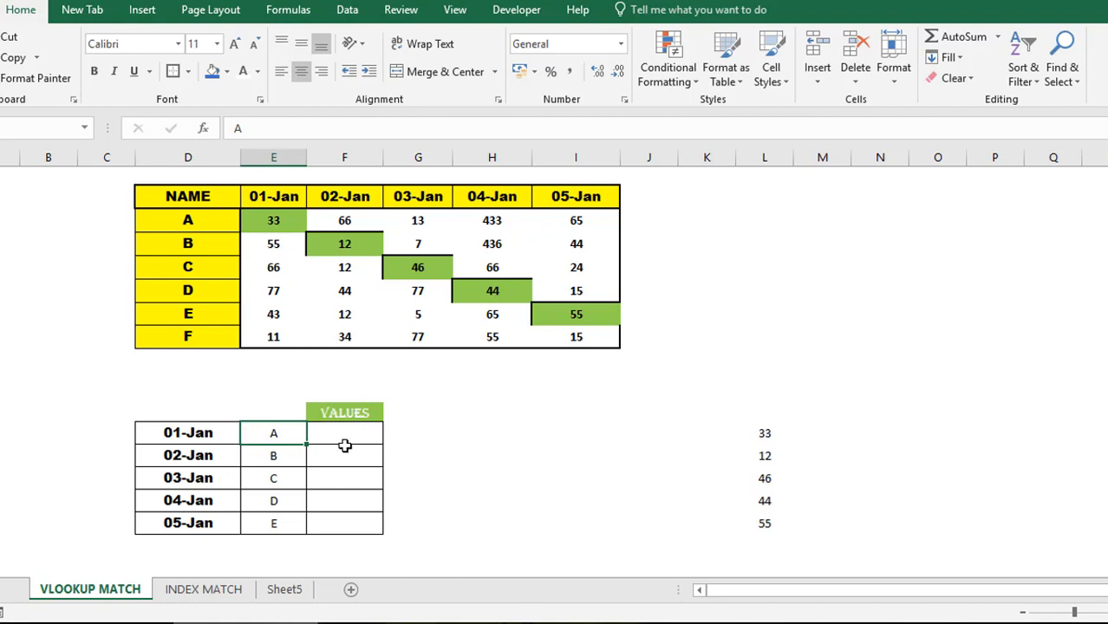
left_click(206, 220)
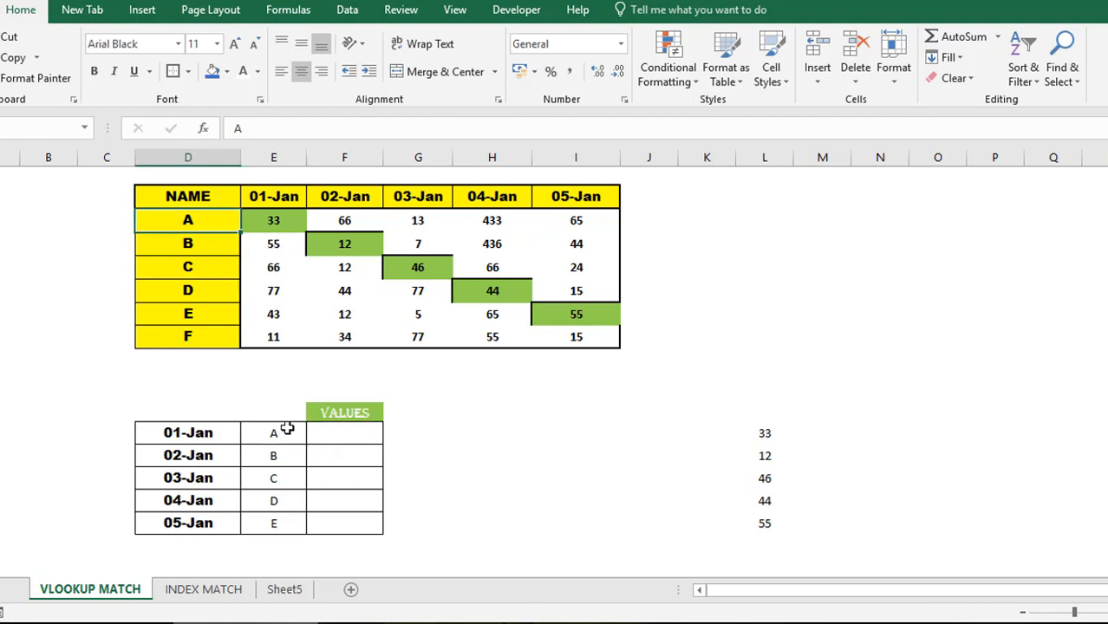
left_click(329, 433)
left_click(190, 433)
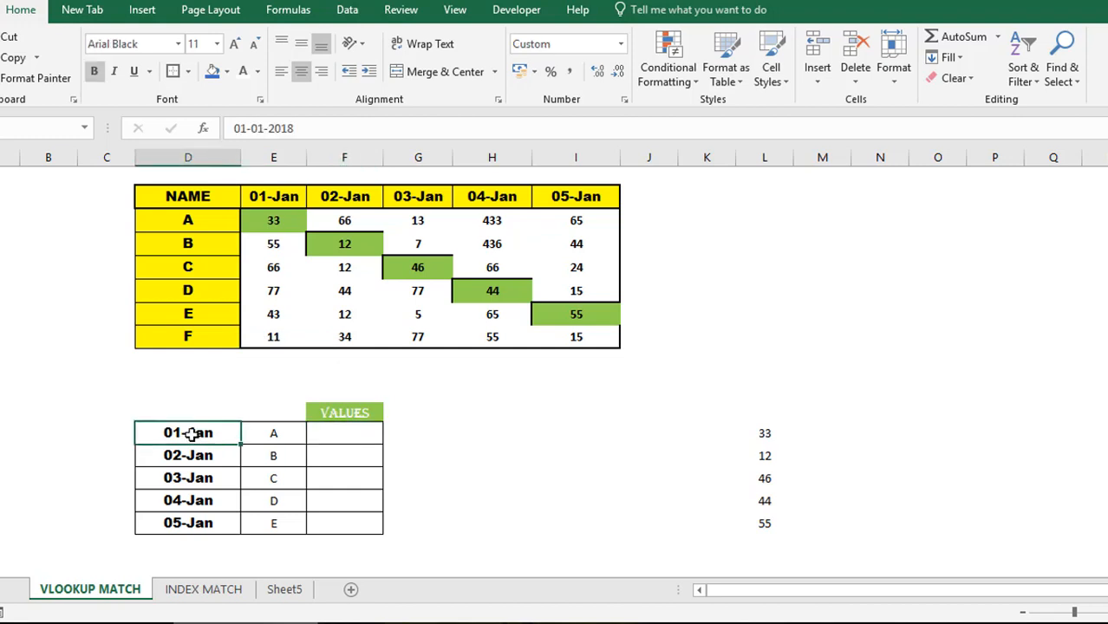
key("shift+Right")
key("shift+Right")
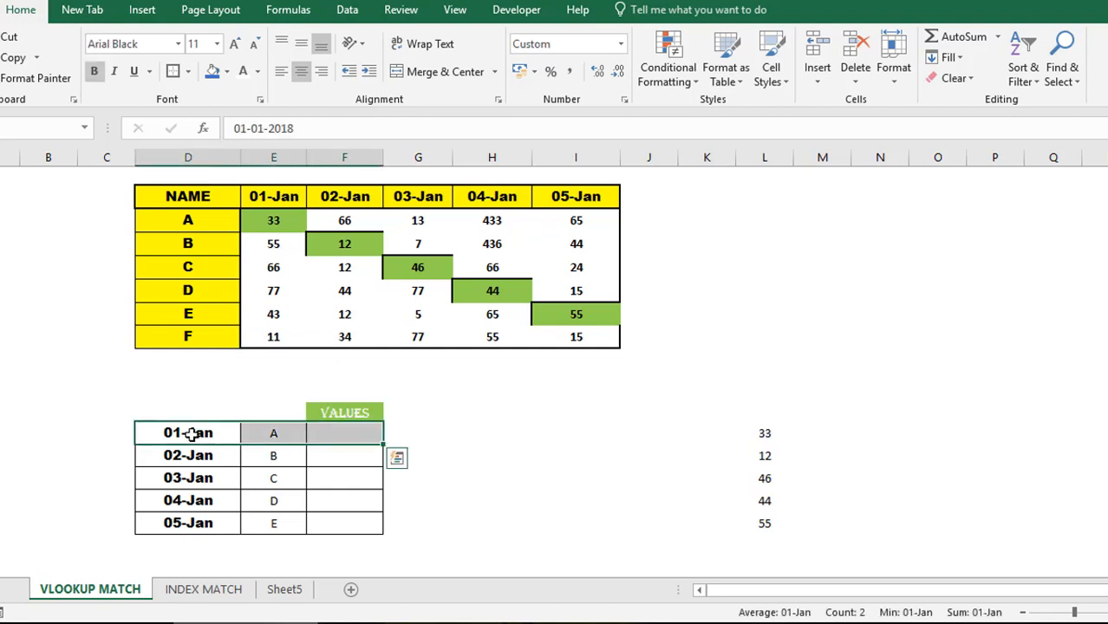
left_click(290, 433)
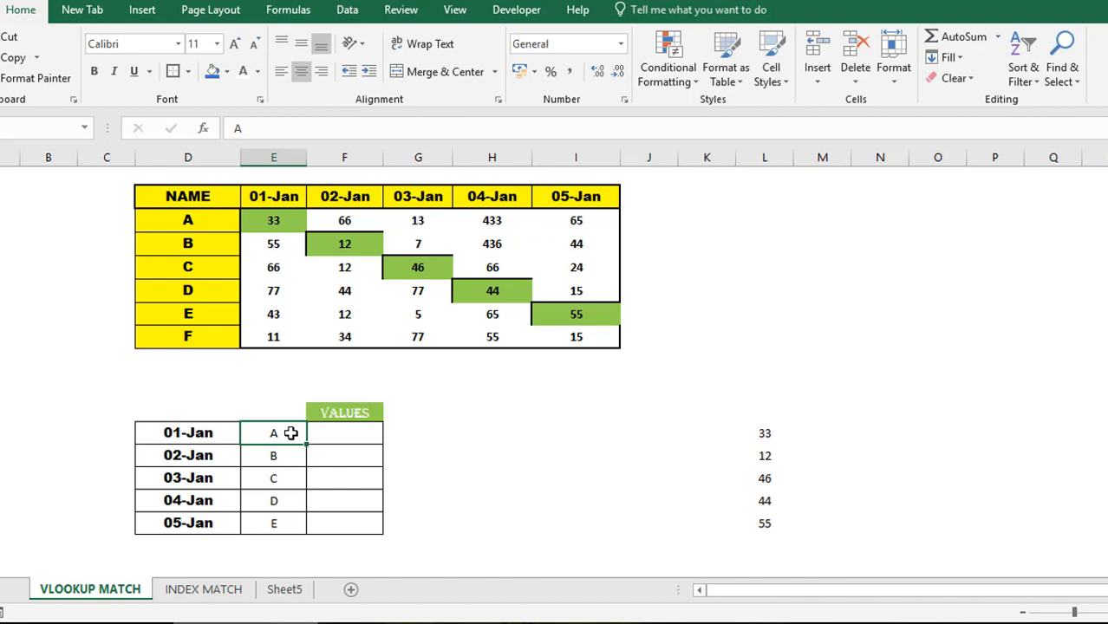
left_click(198, 217)
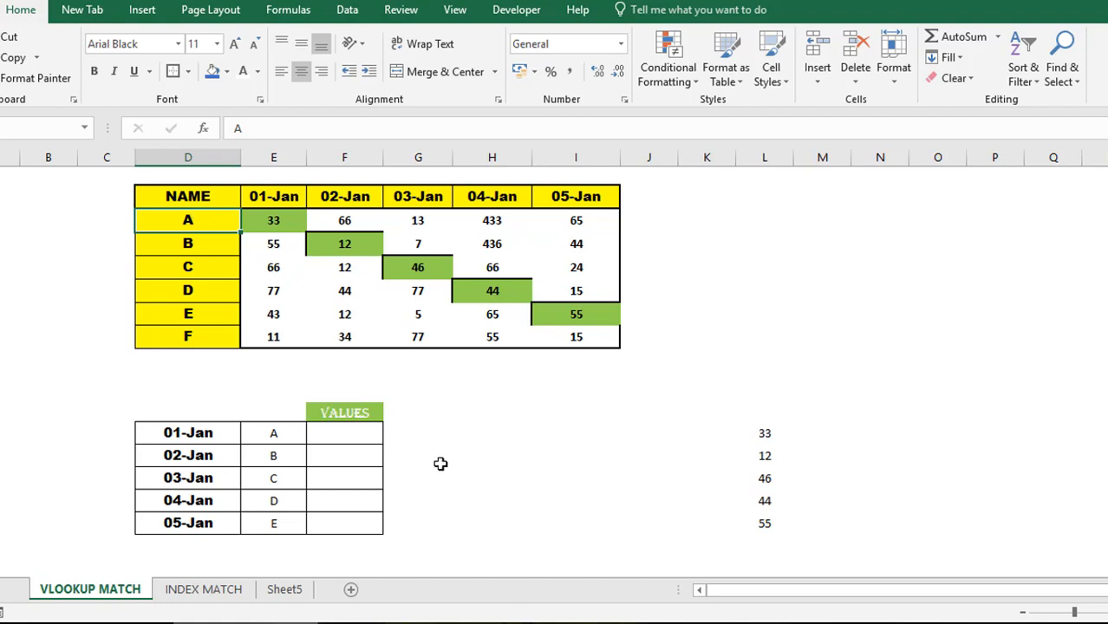
left_click(363, 441)
type("=")
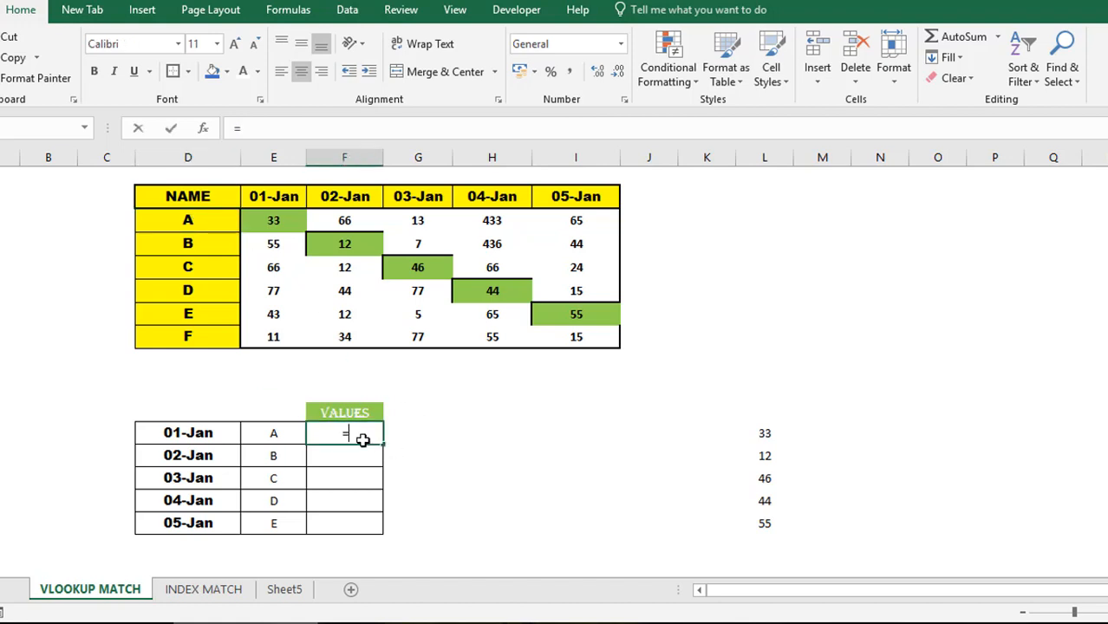
type("LOOKU")
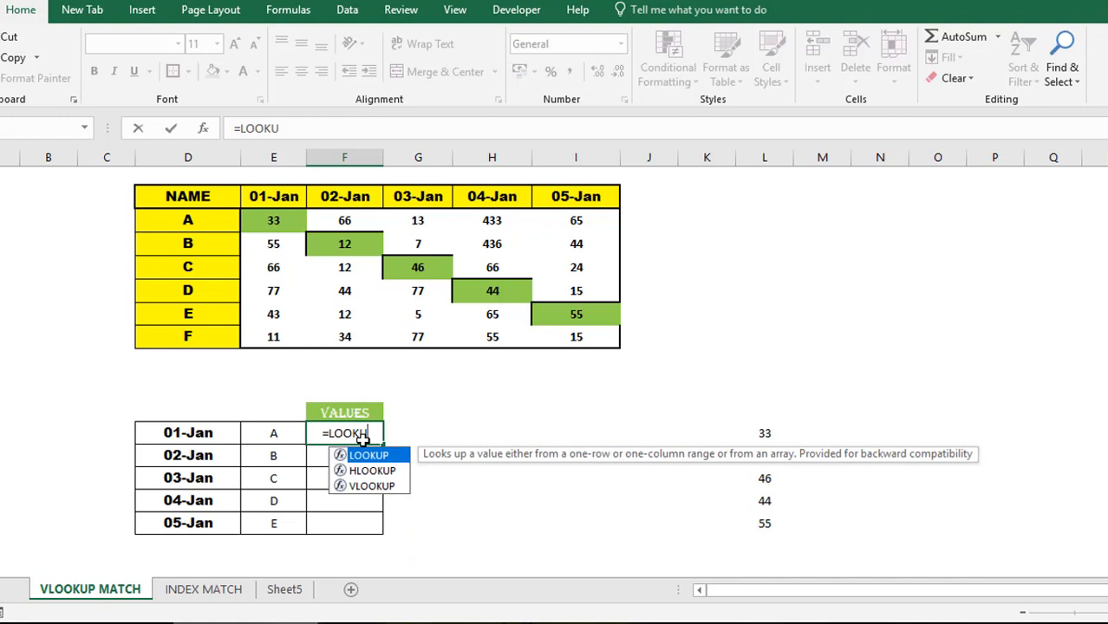
key("BackSpace")
key("Escape")
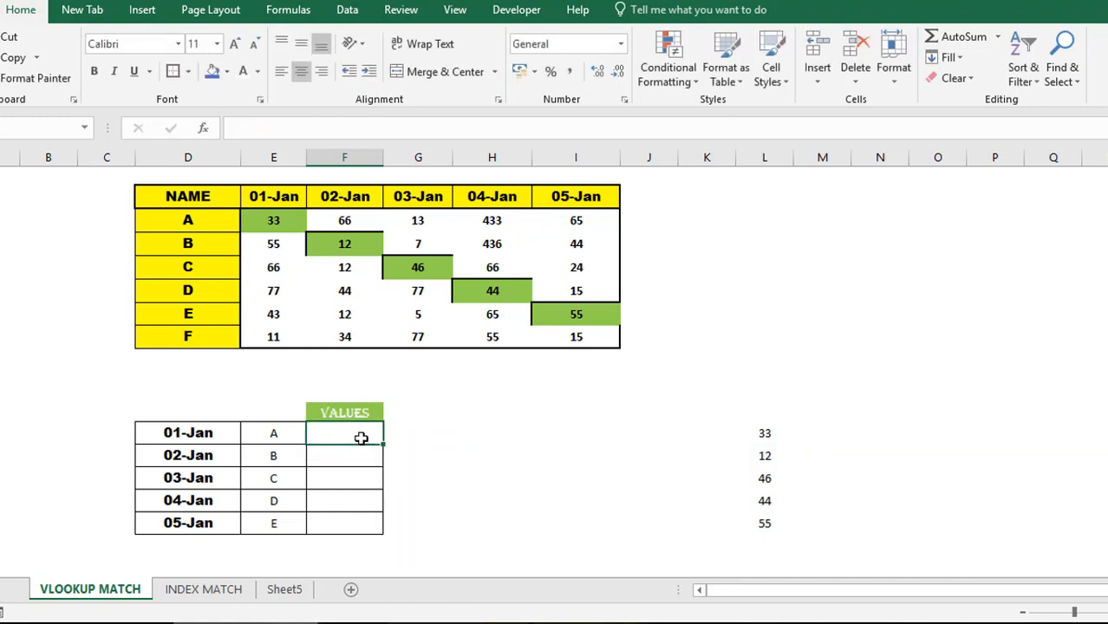
left_click(192, 193)
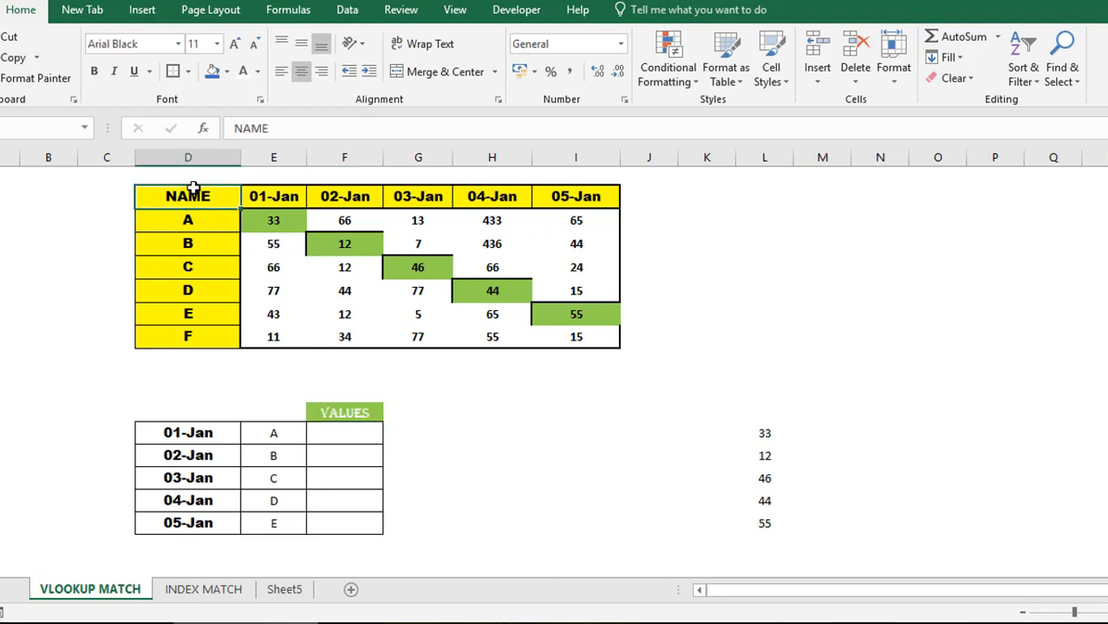
left_click(207, 344, "shift")
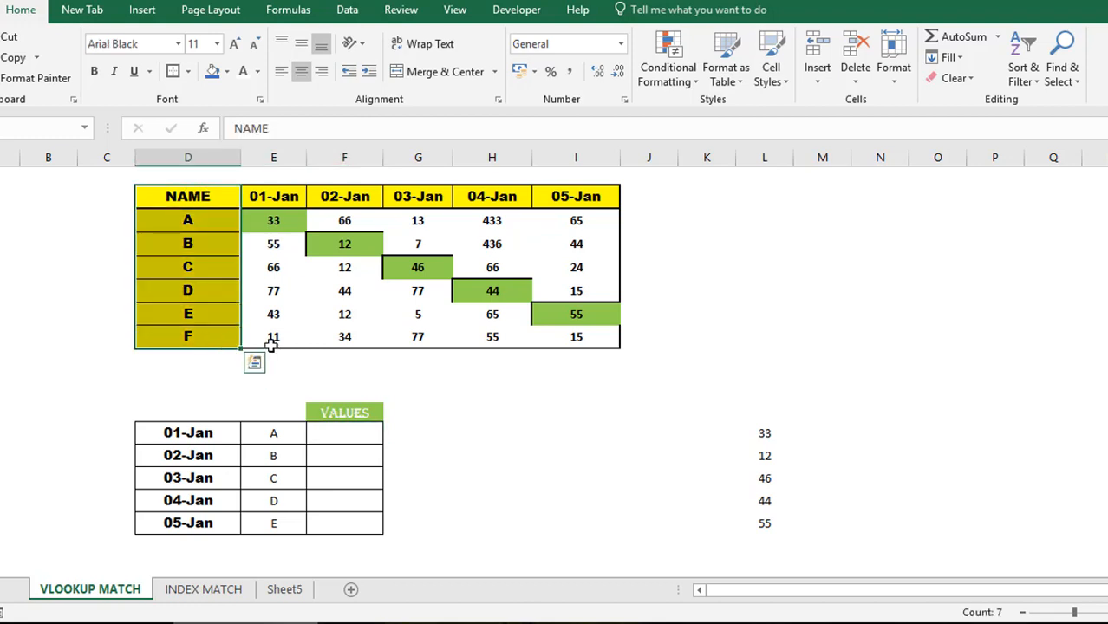
left_click(599, 345, "shift")
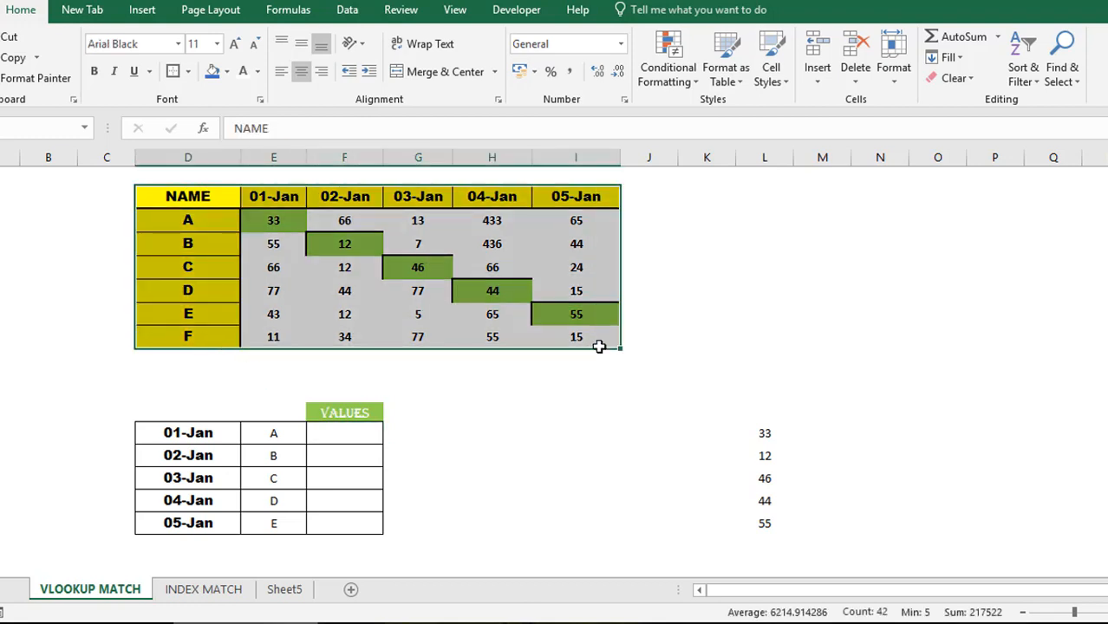
left_click(206, 220)
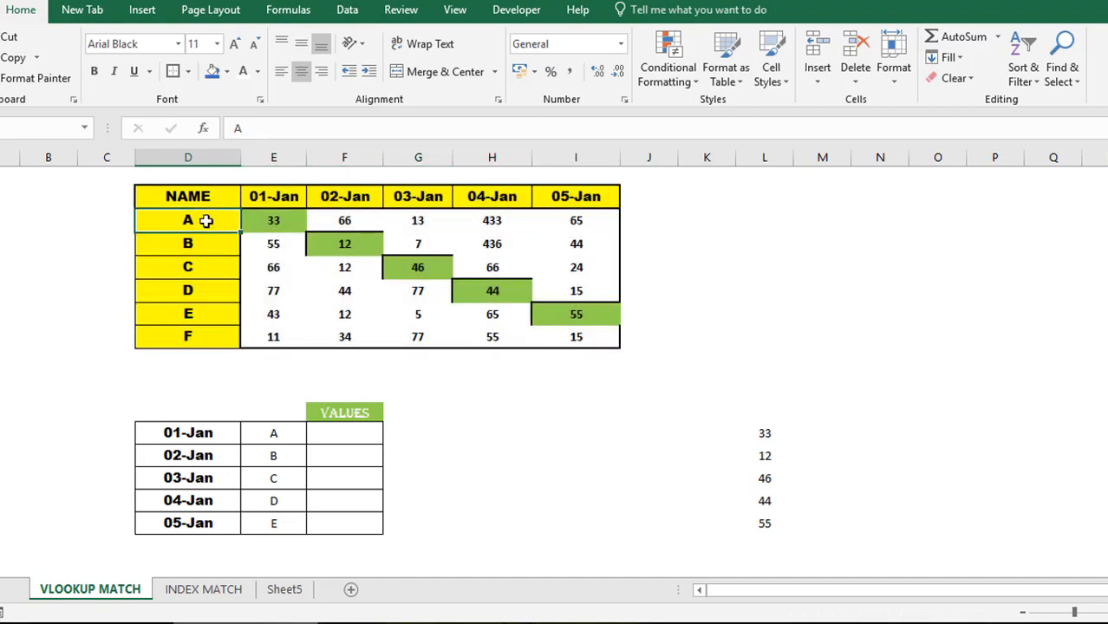
key("shift+Right")
key("shift+Right")
key("shift+Right")
key("shift+Right")
key("shift+Right")
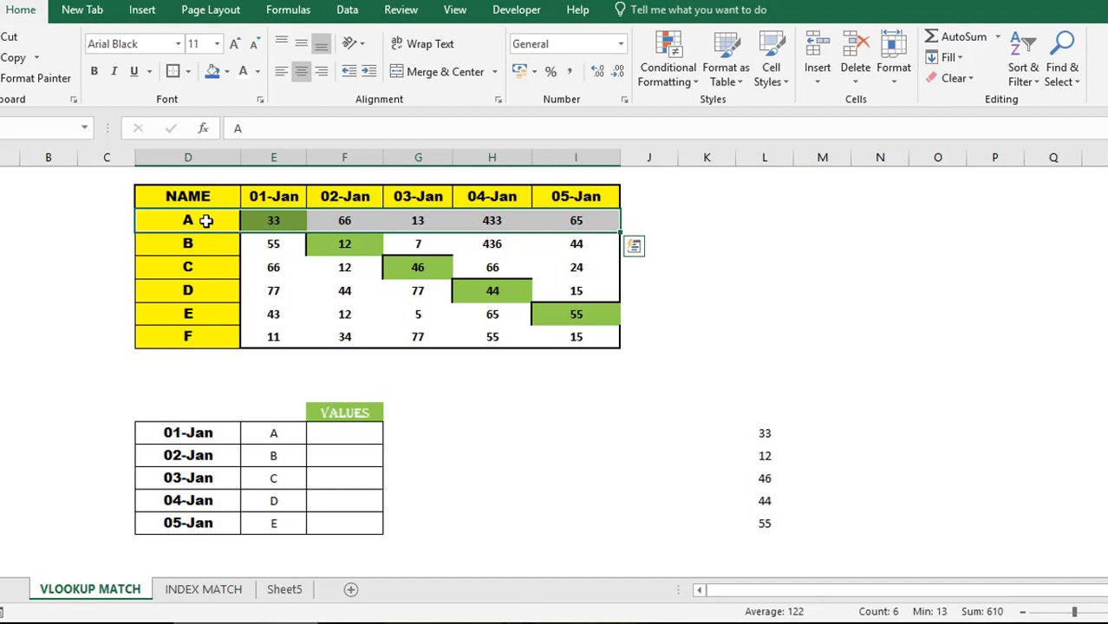
left_click(205, 220)
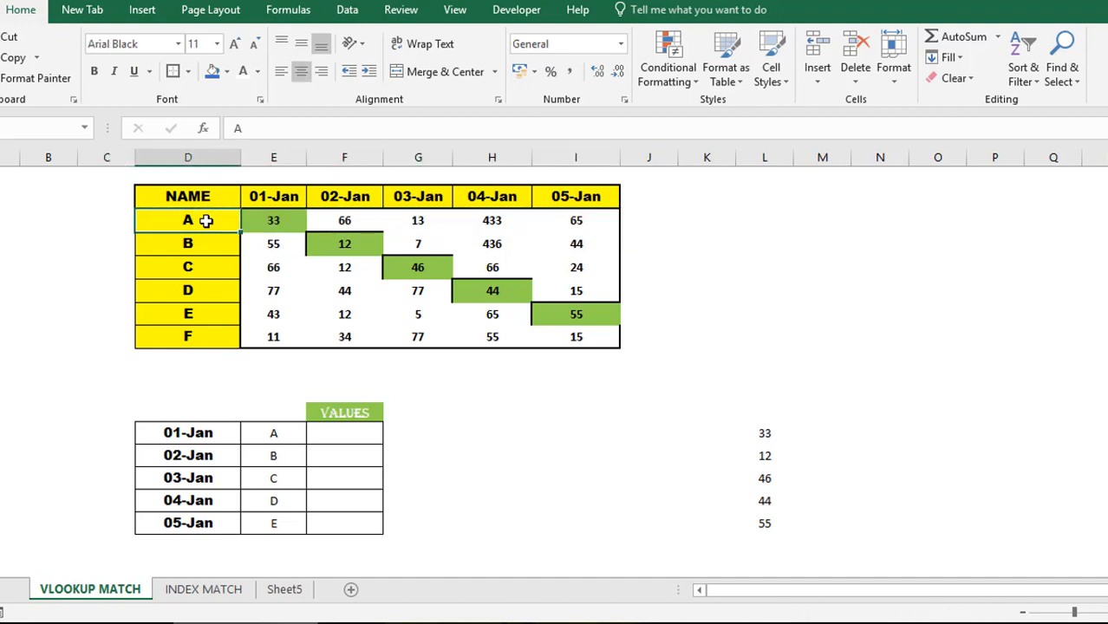
key("Right")
key("Right")
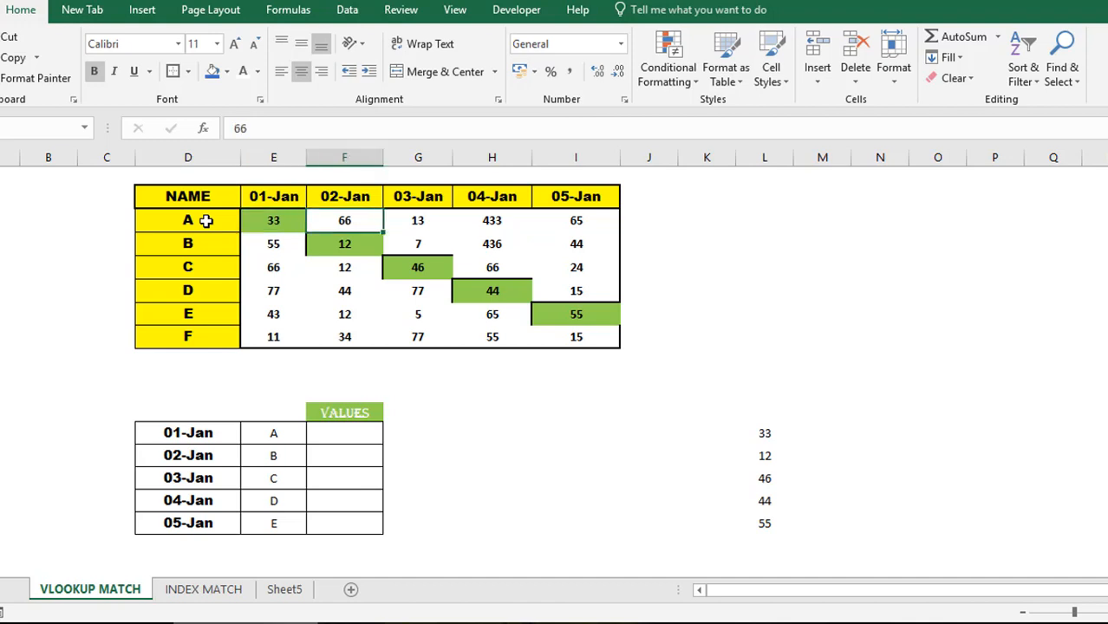
key("Right")
key("Right")
key("Right")
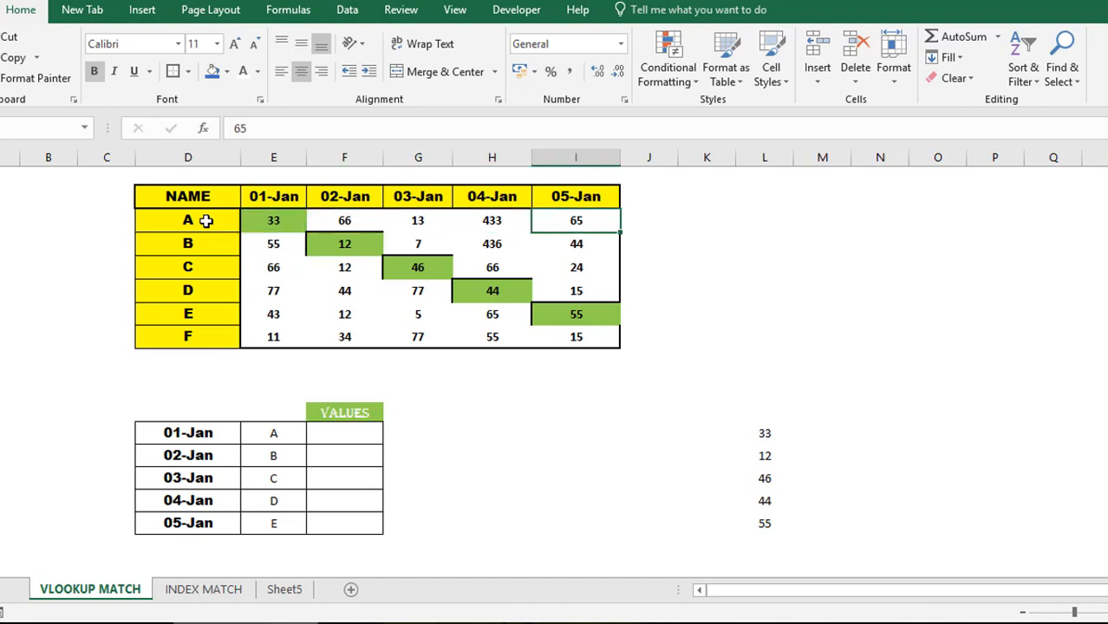
key("Left")
key("Left")
key("Left")
key("Left")
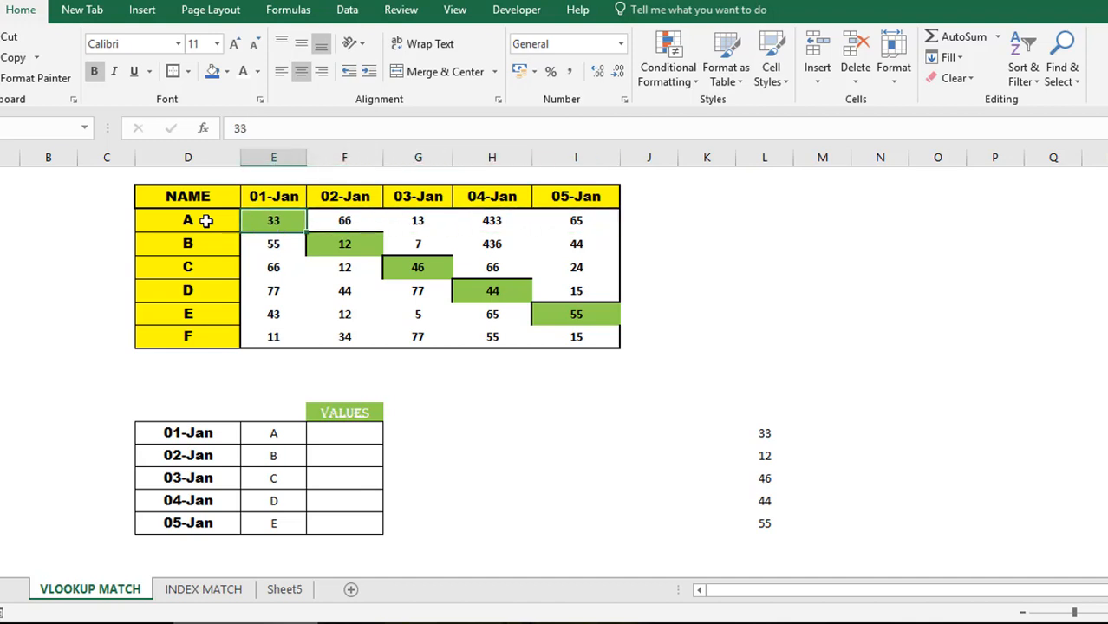
left_click(205, 430)
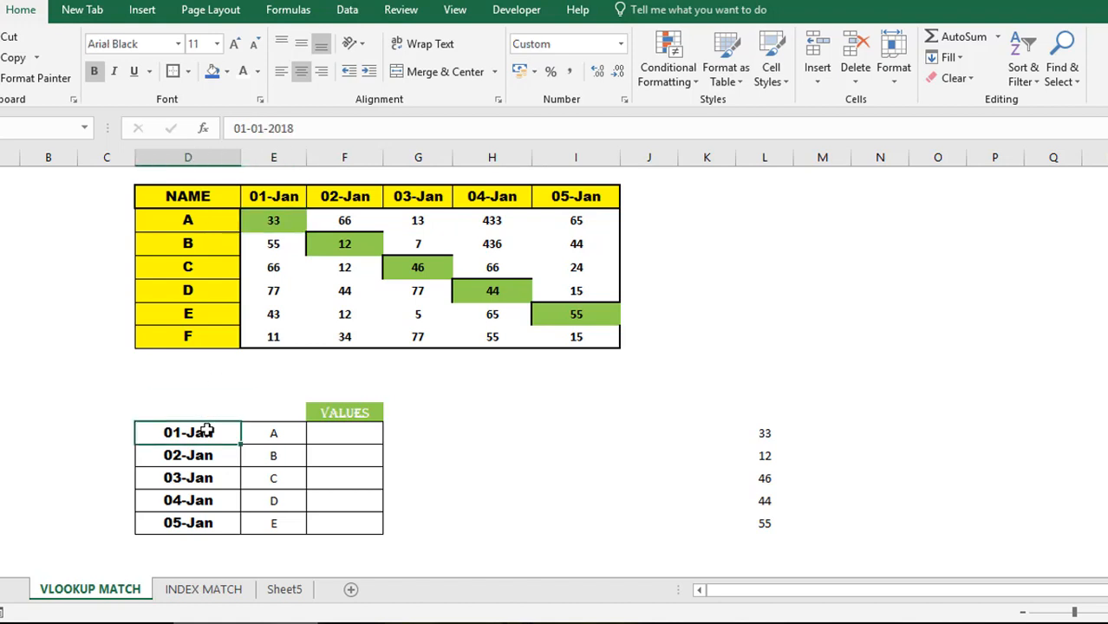
left_click(276, 199)
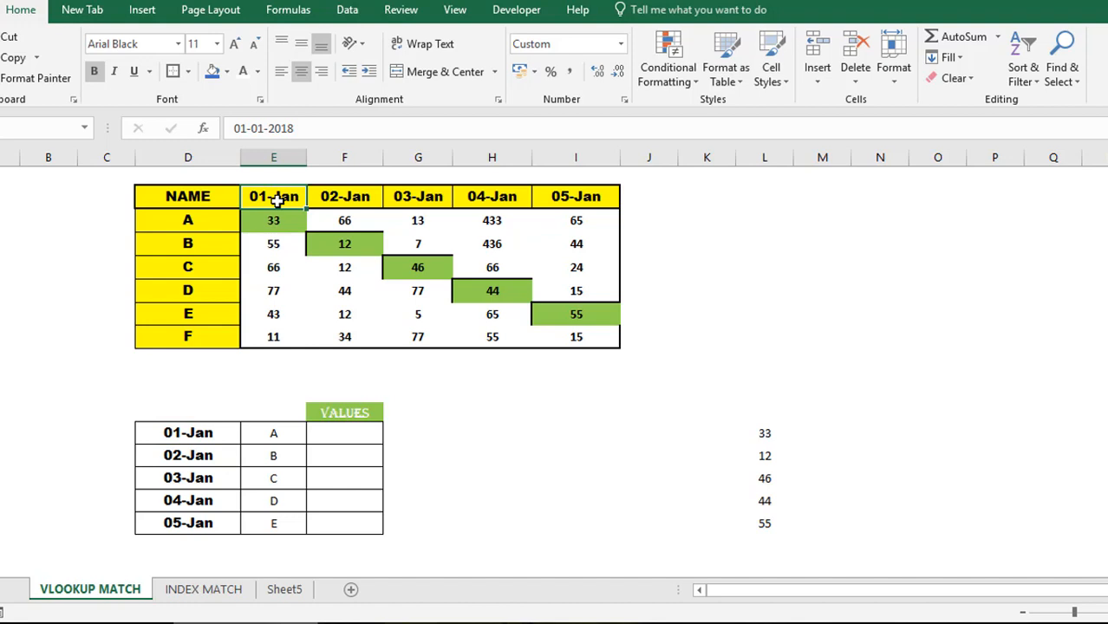
key("Down")
left_click(277, 200)
key("Left")
key("shift+Right")
key("shift+Right")
key("shift+Right")
key("shift+Right")
key("shift+Right")
key("shift+Down")
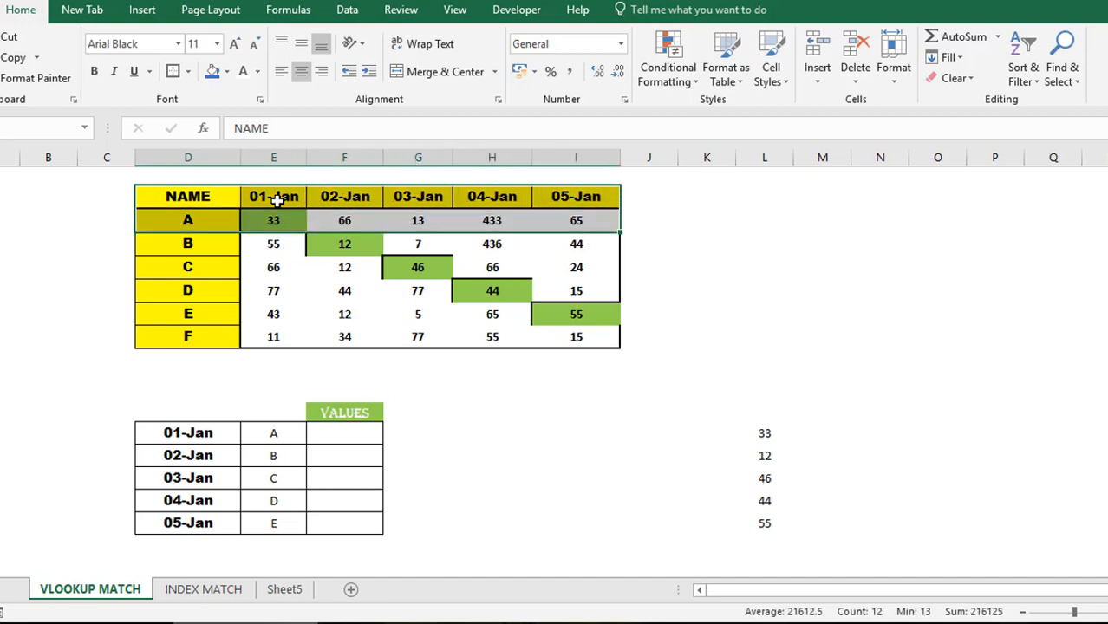
key("shift+Down")
key("shift+Down")
key("shift+Down")
key("shift+Down")
key("shift+Down")
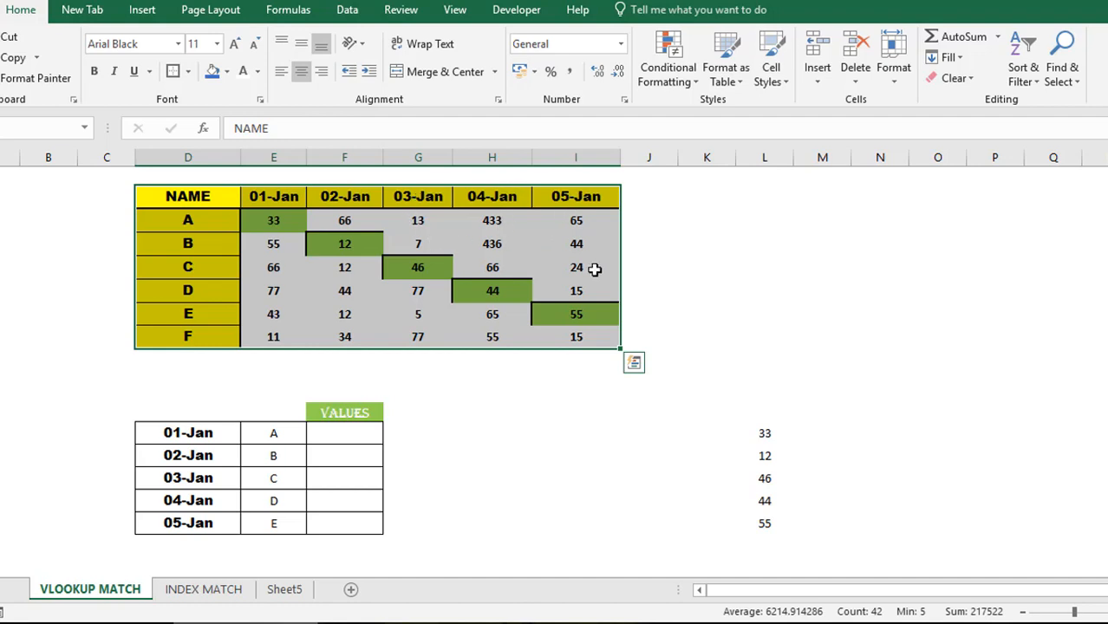
left_click(272, 173)
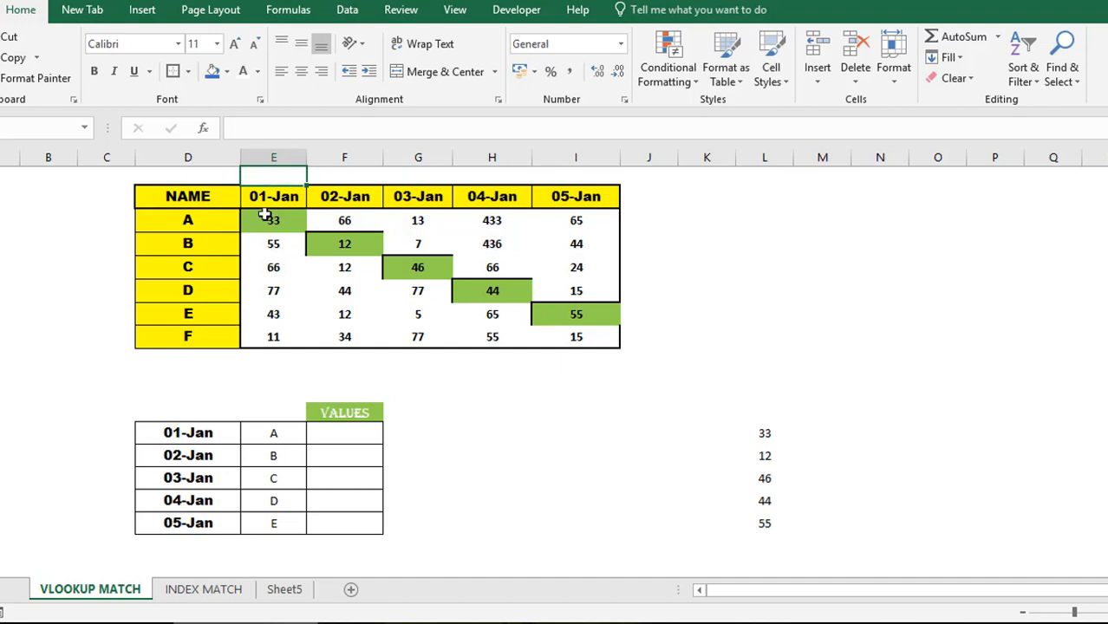
left_click(211, 219)
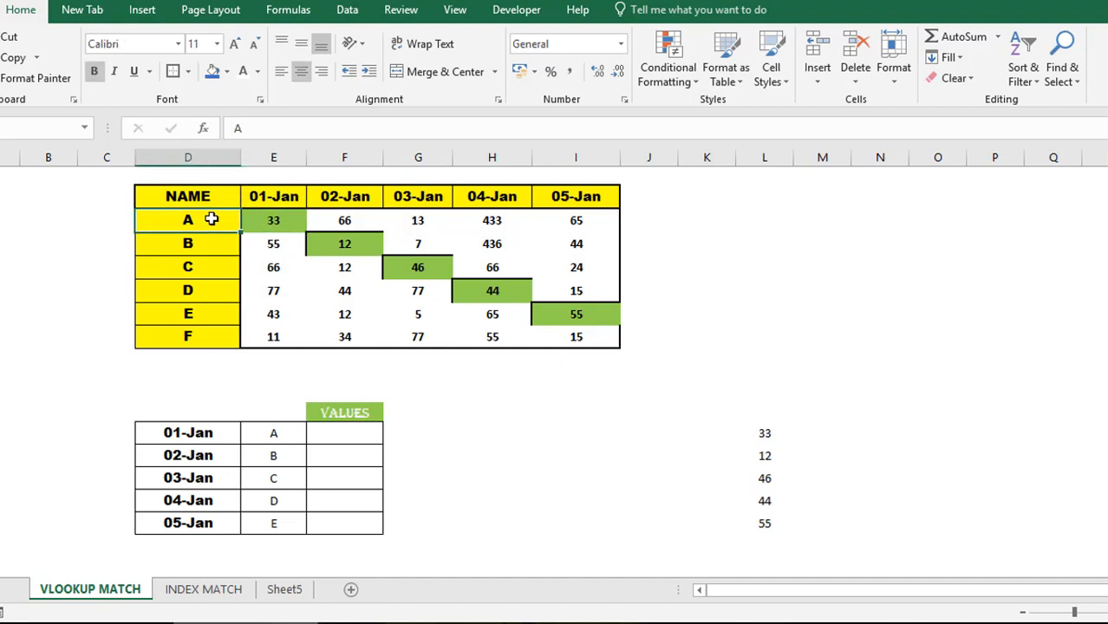
key("shift+Right")
key("shift+Right")
key("shift+Right")
key("shift+Right")
key("shift+Right")
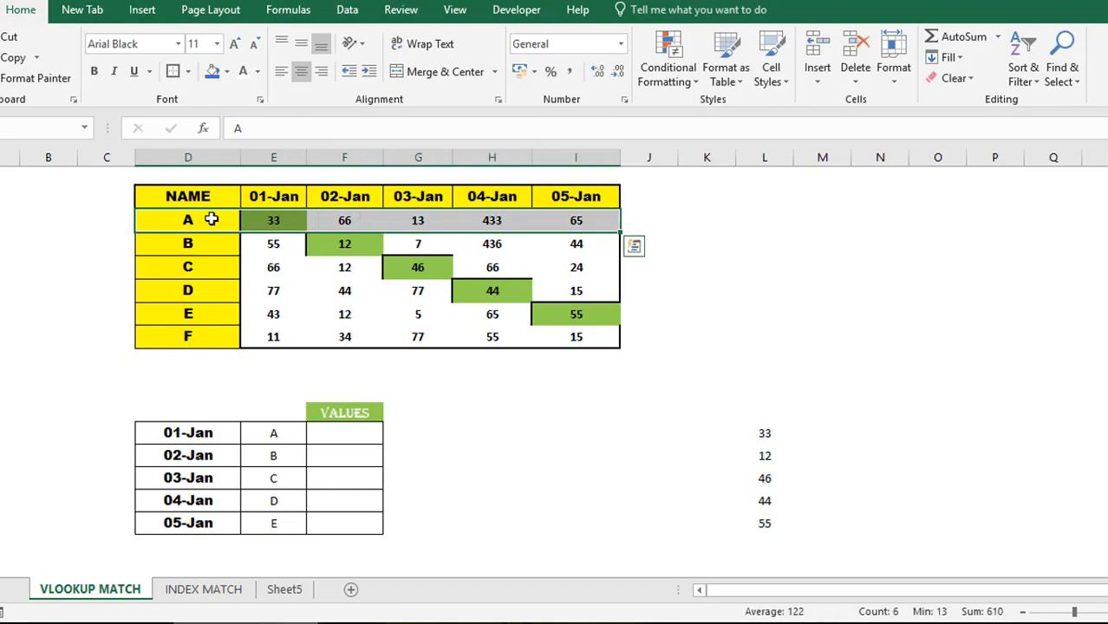
key("Right")
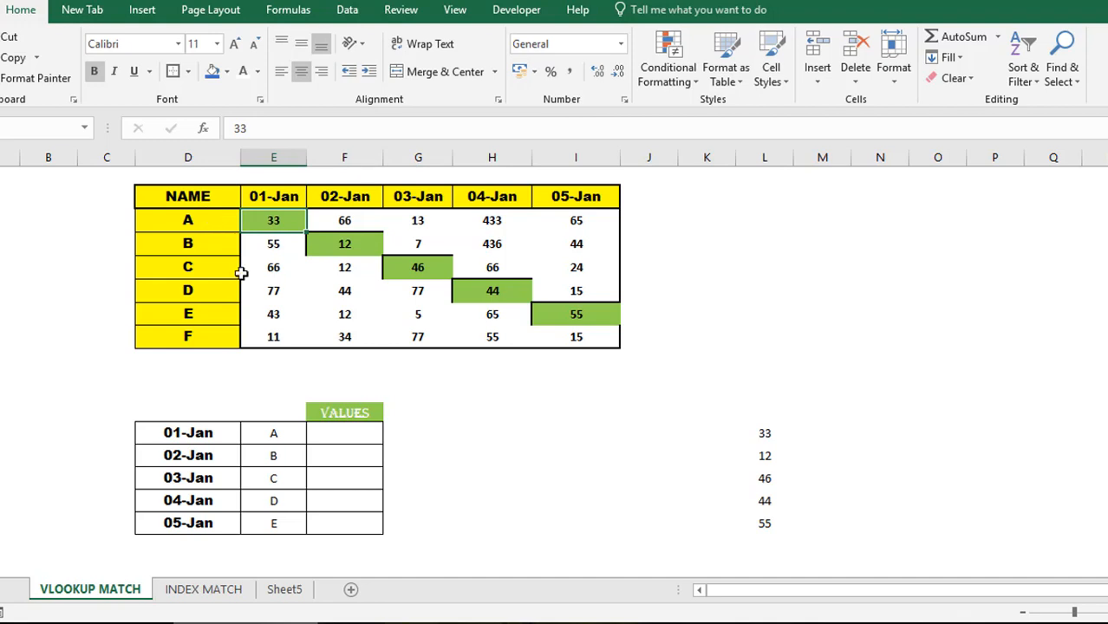
left_click(278, 455)
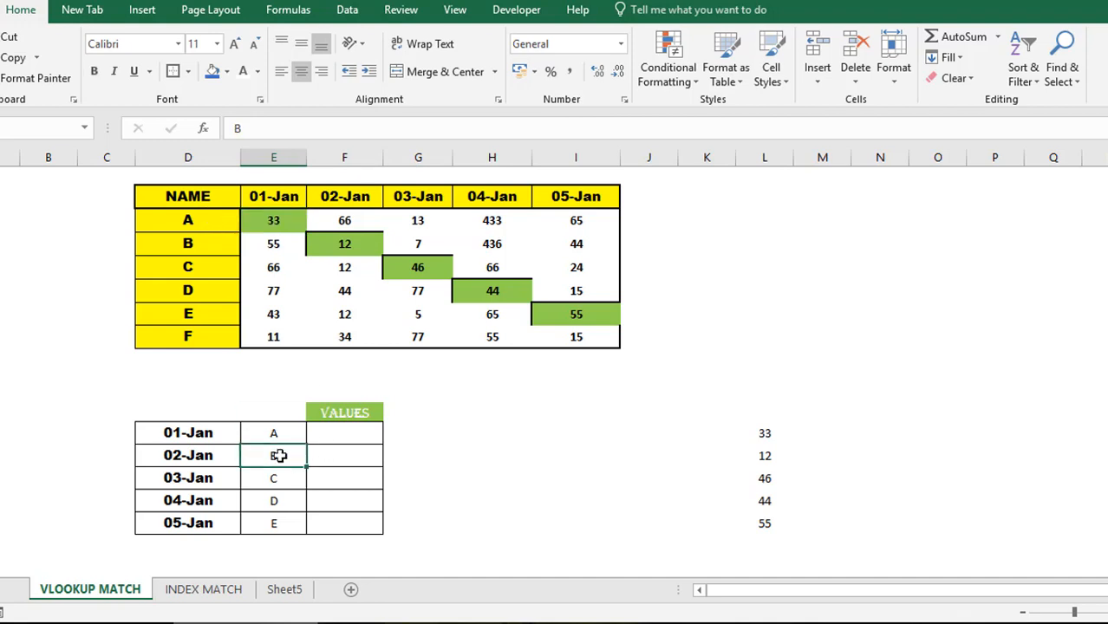
left_click(196, 208)
key("shift+Right")
key("shift+Right")
key("shift+Right")
key("shift+Right")
key("shift+Right")
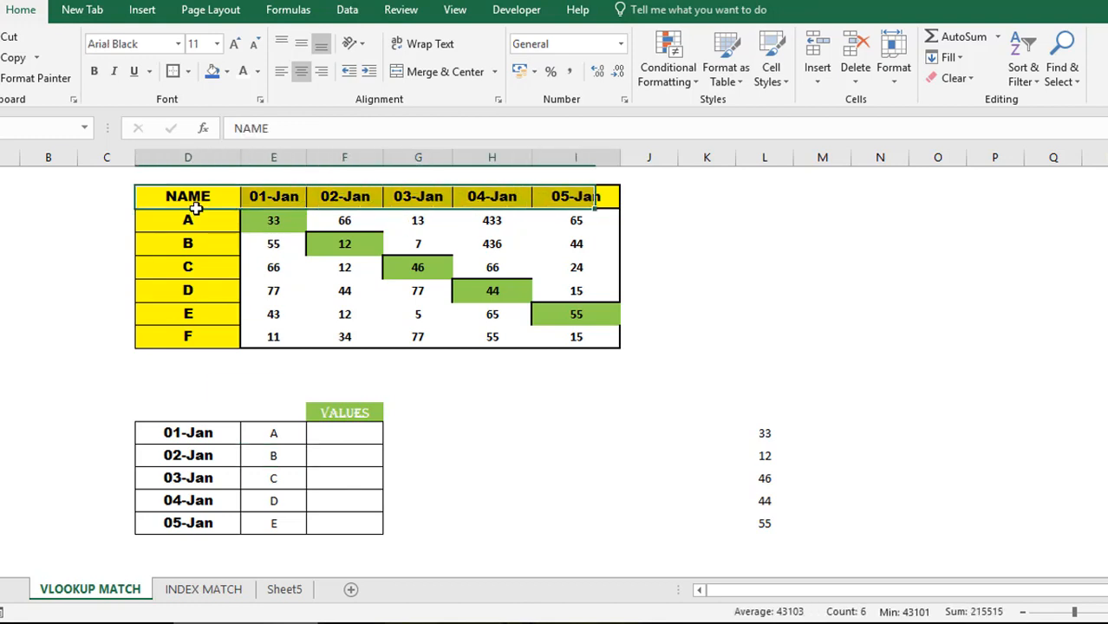
key("shift+Down")
key("shift+Down")
key("shift+Down")
key("shift+Down")
key("shift+Down")
key("shift+Down")
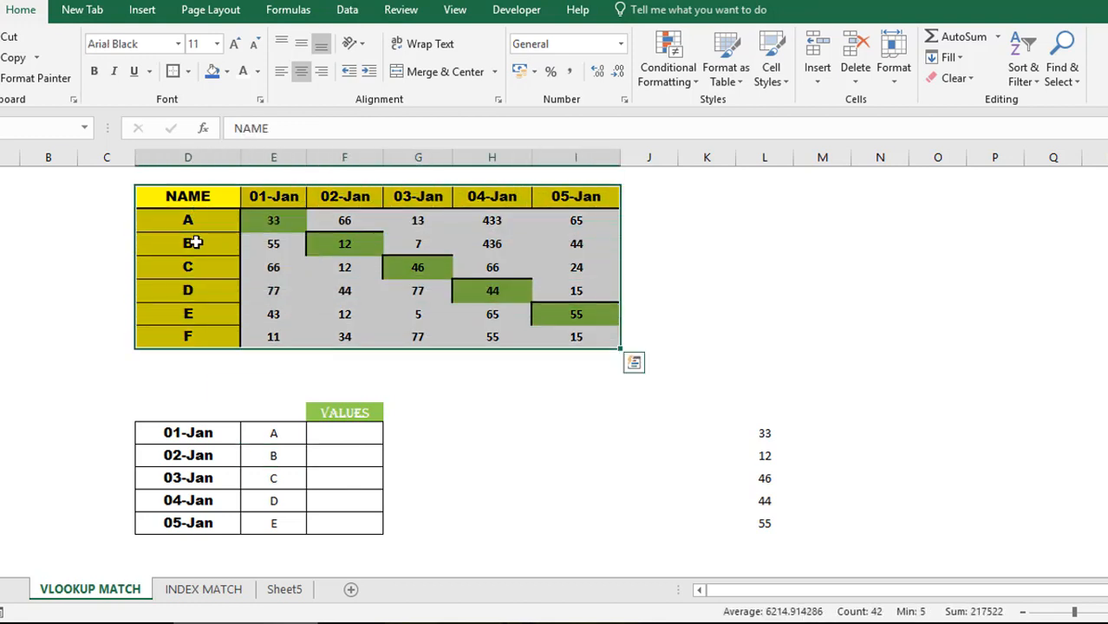
left_click(193, 243)
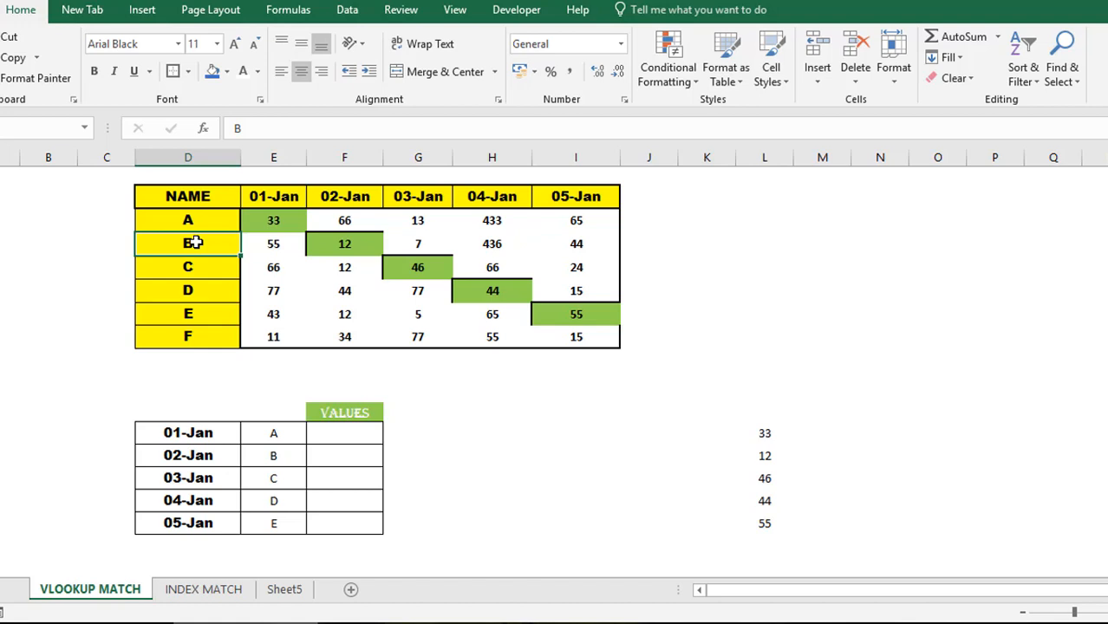
key("shift+Right")
key("shift+Right")
key("shift+Right")
key("shift+Right")
key("shift+Right")
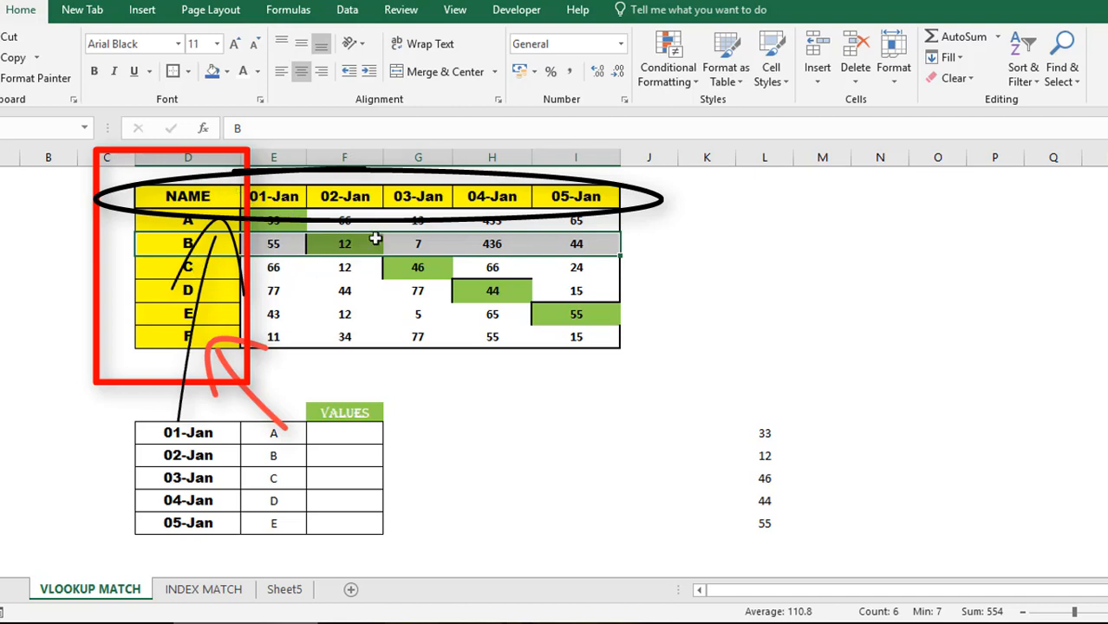
left_click(370, 428)
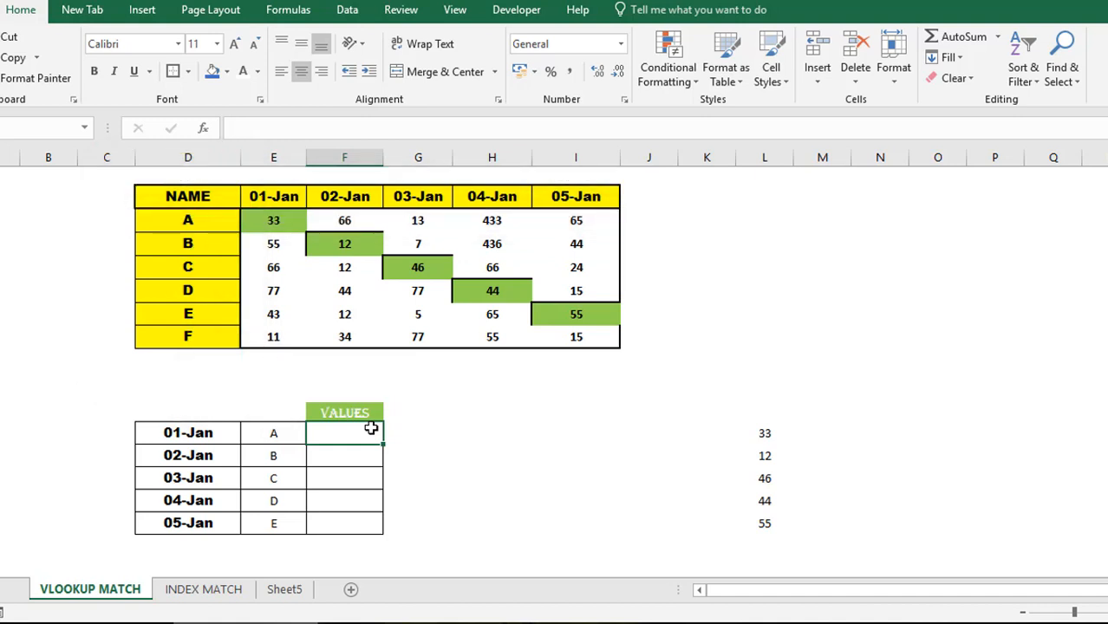
left_click(272, 435)
key("shift+Down")
key("shift+Down")
key("shift+Down")
key("Left")
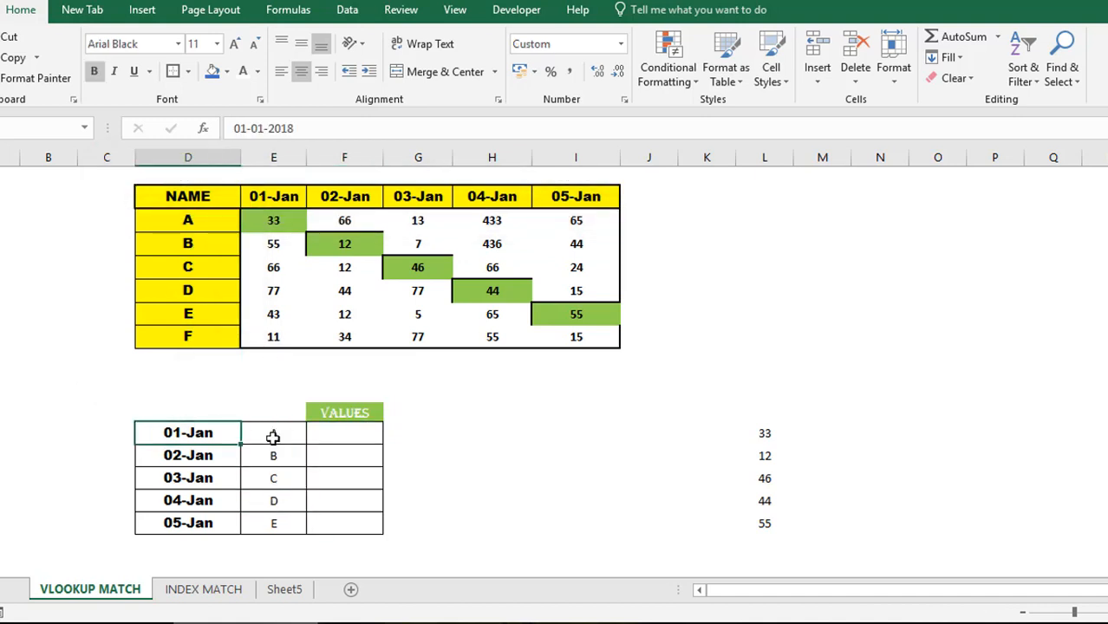
key("shift+Down")
key("shift+Down")
key("shift+Down")
key("Right")
key("Right")
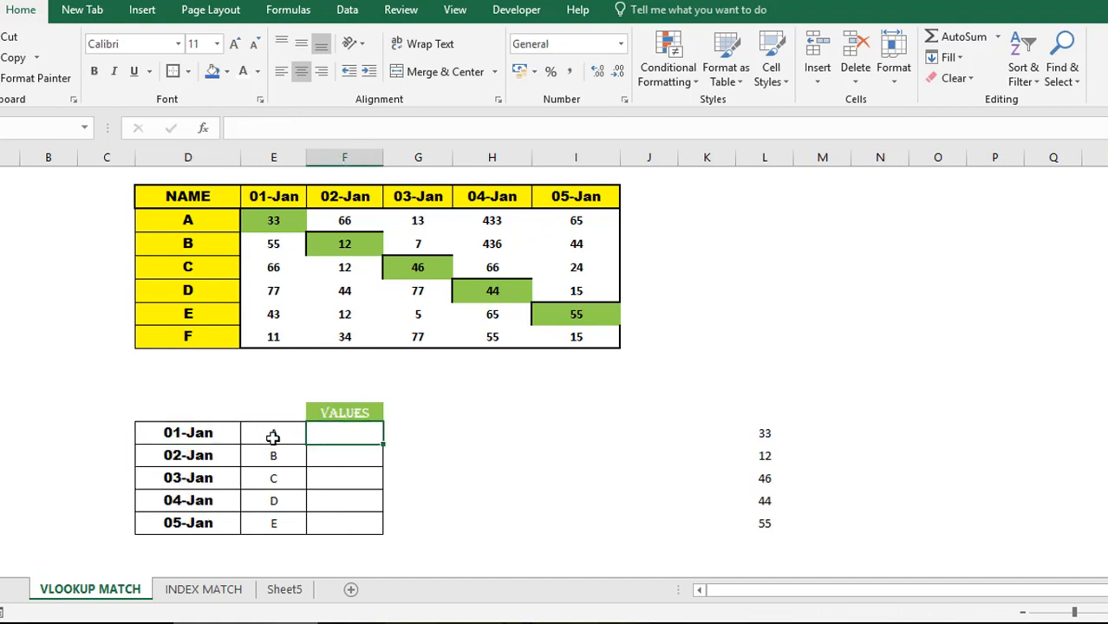
- Enter =VLOOKUP(E13,D2:I8,2,FALSE) in F13 so name A on 01-Jan returns 33
type("=VLOOK")
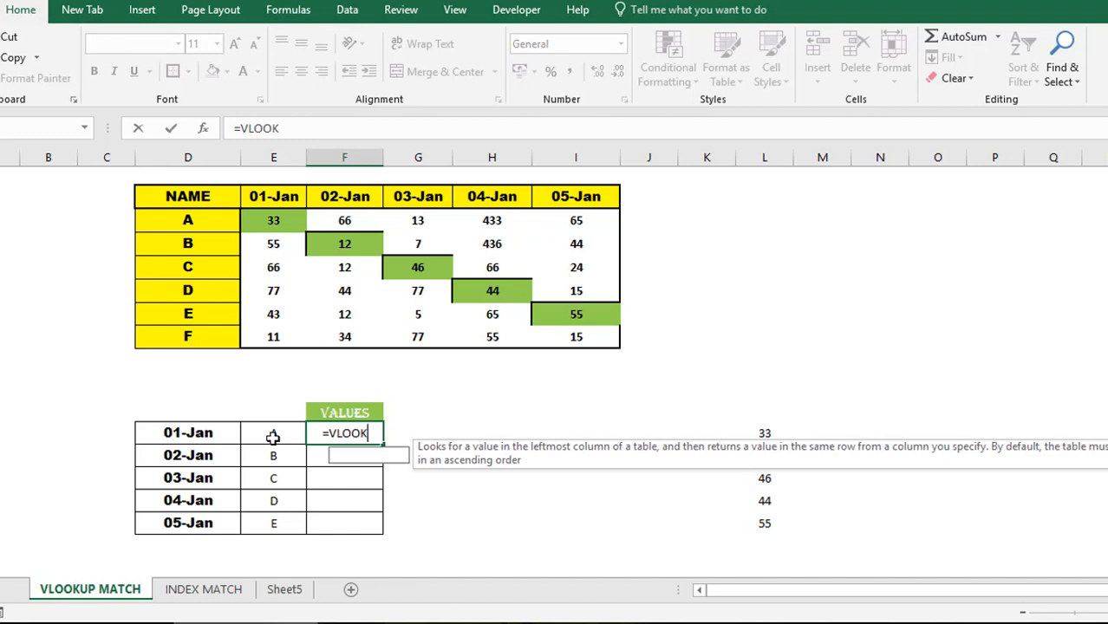
type("UP(")
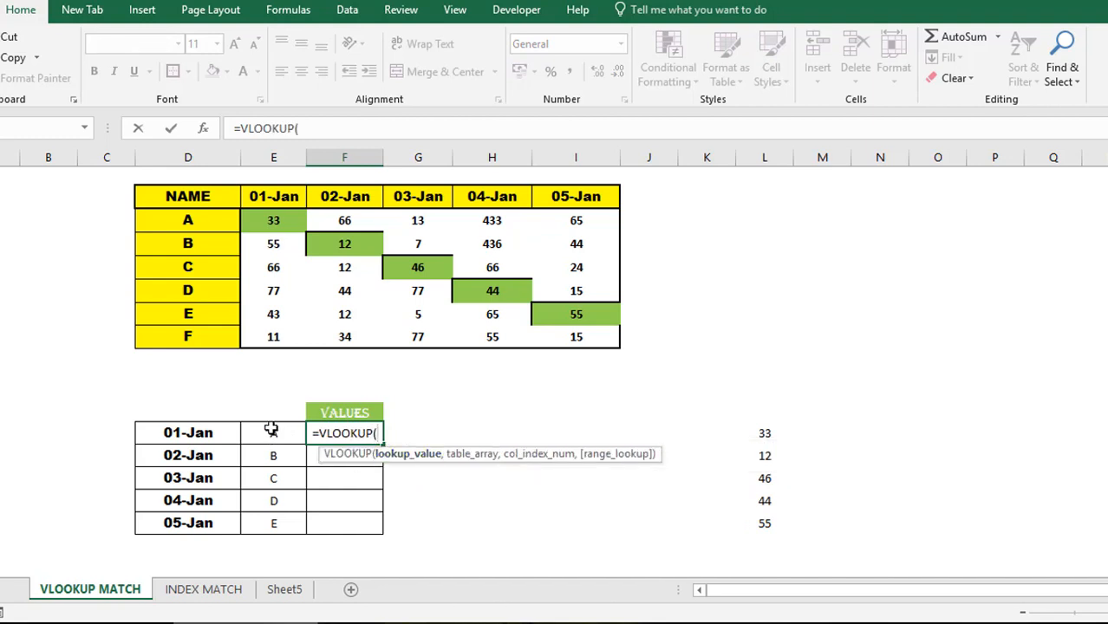
left_click(271, 428)
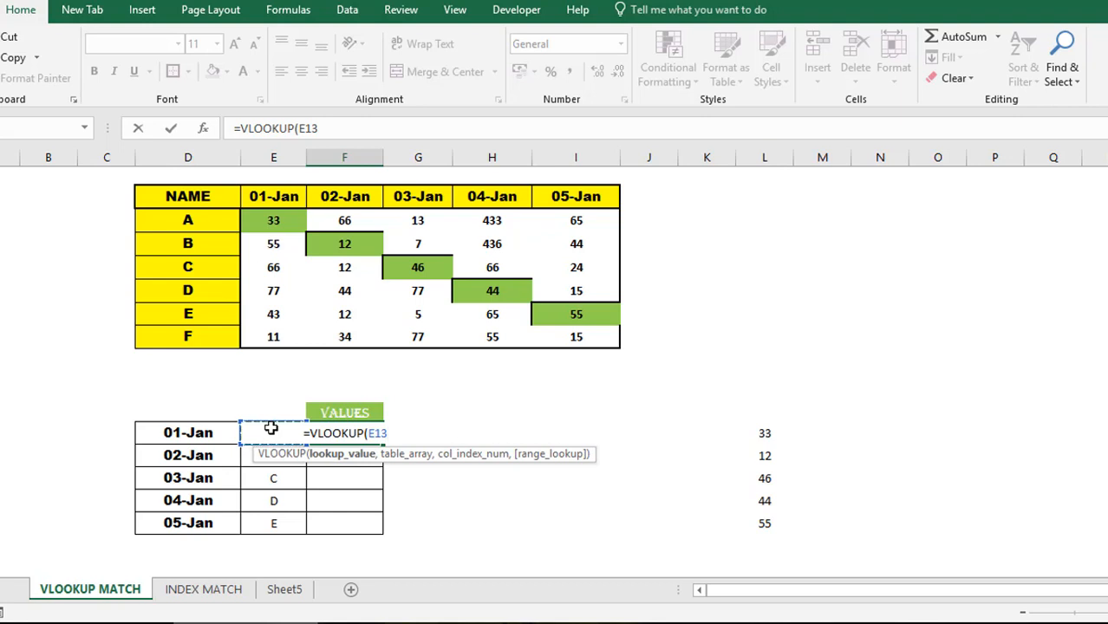
type(",")
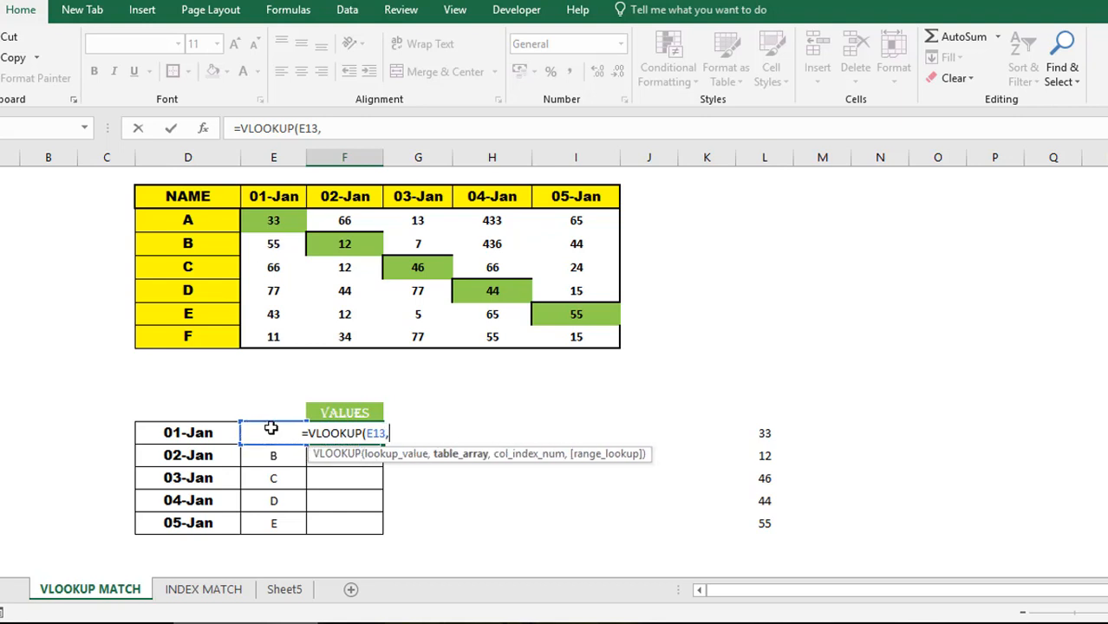
left_click(200, 196)
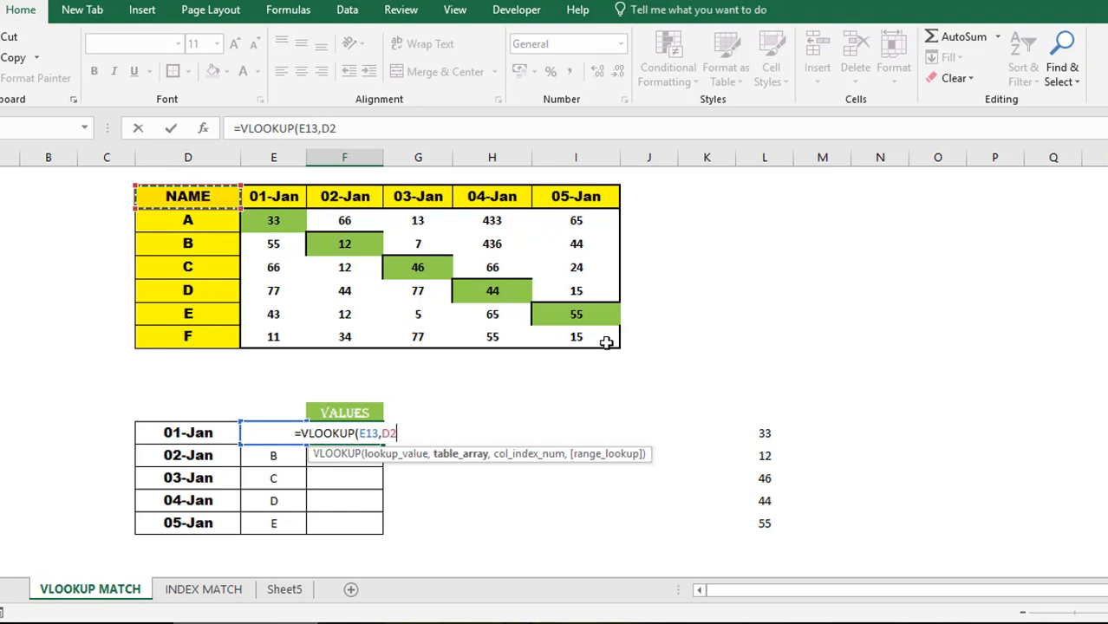
left_click_drag(602, 344, 602, 344)
type(",")
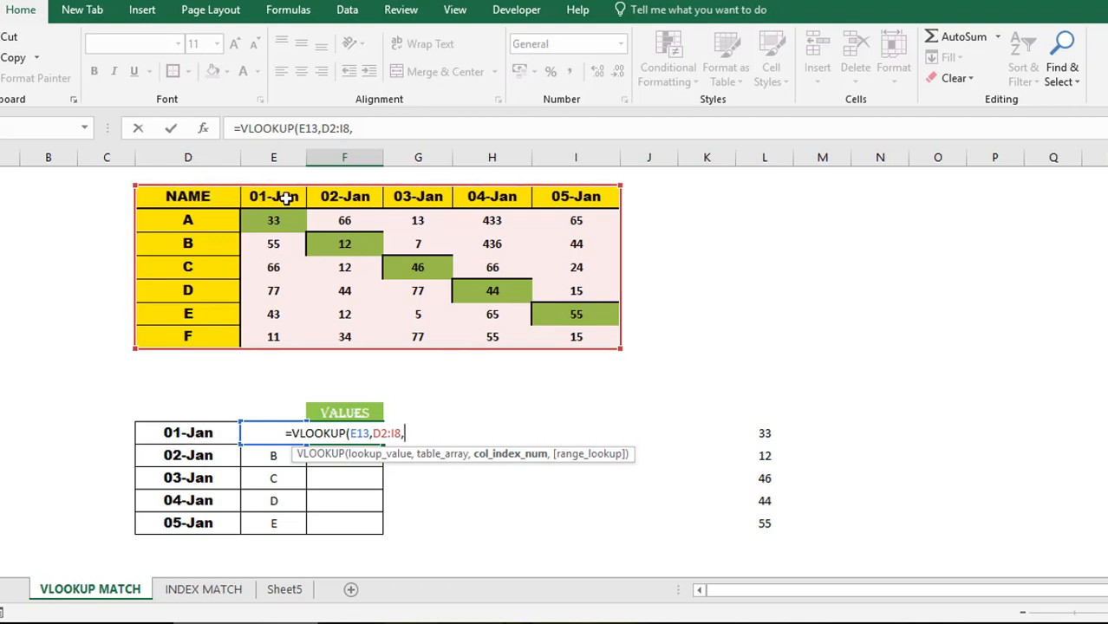
type("2,")
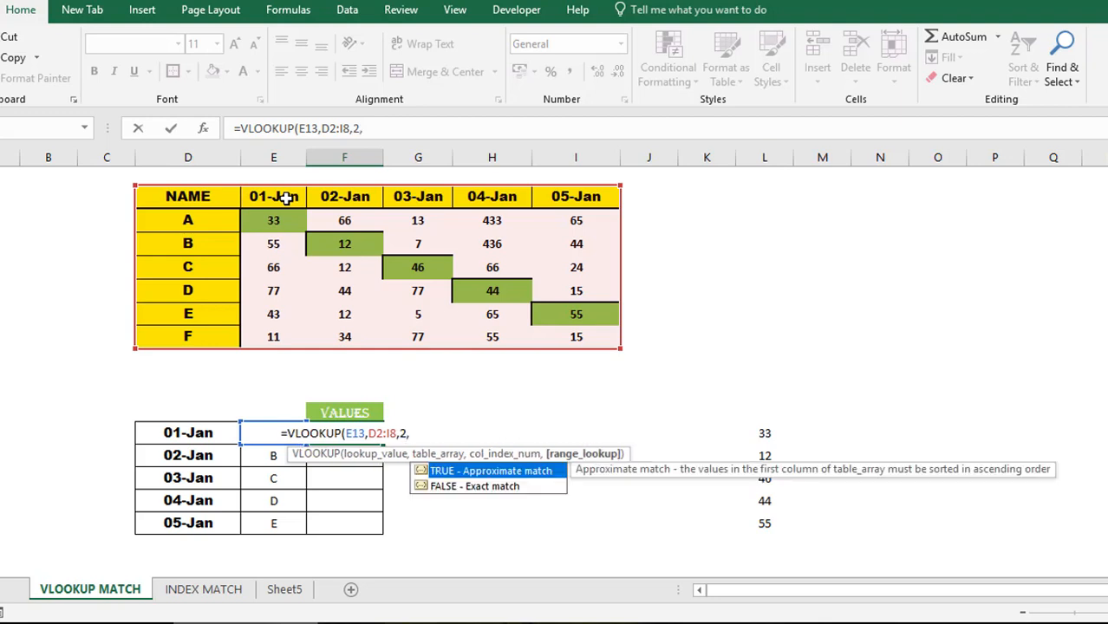
left_click(411, 130)
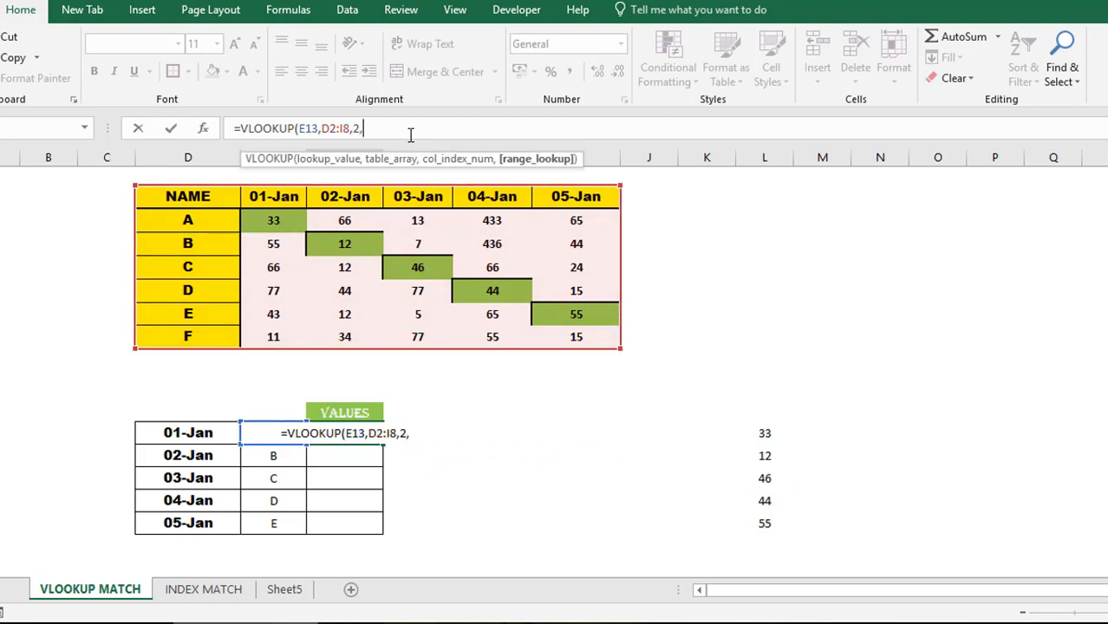
left_click(521, 161)
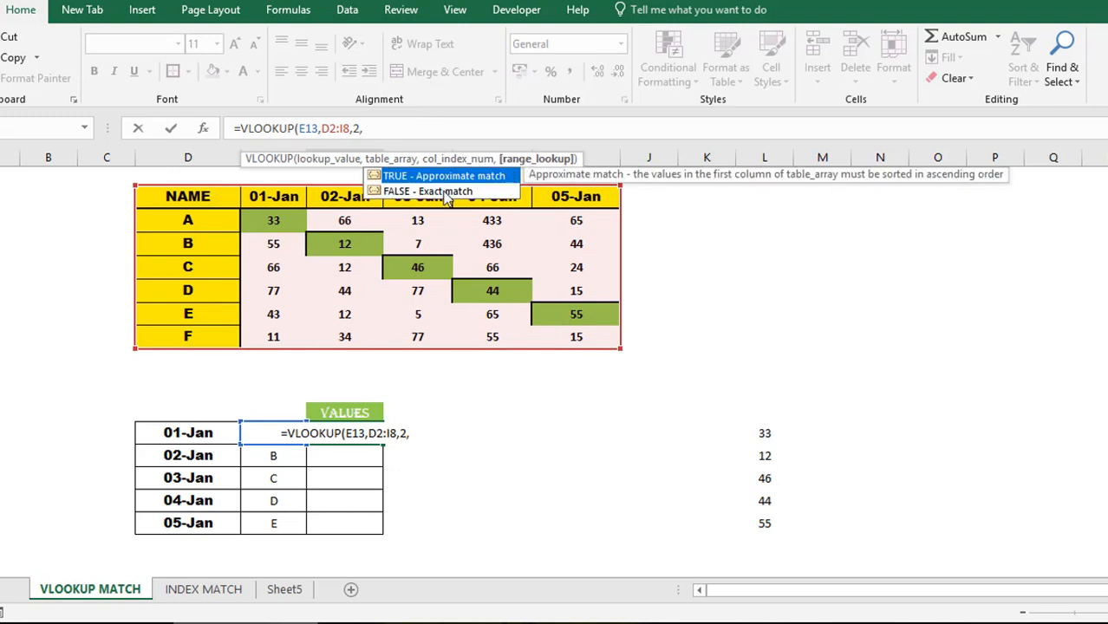
type("FALSE)")
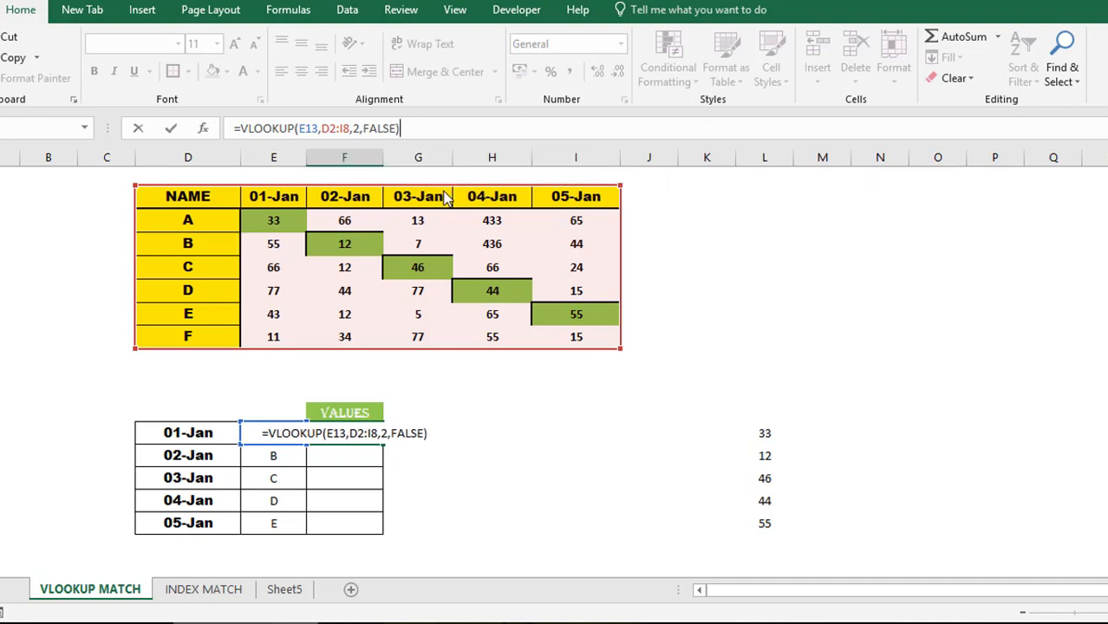
key("ctrl+Return")
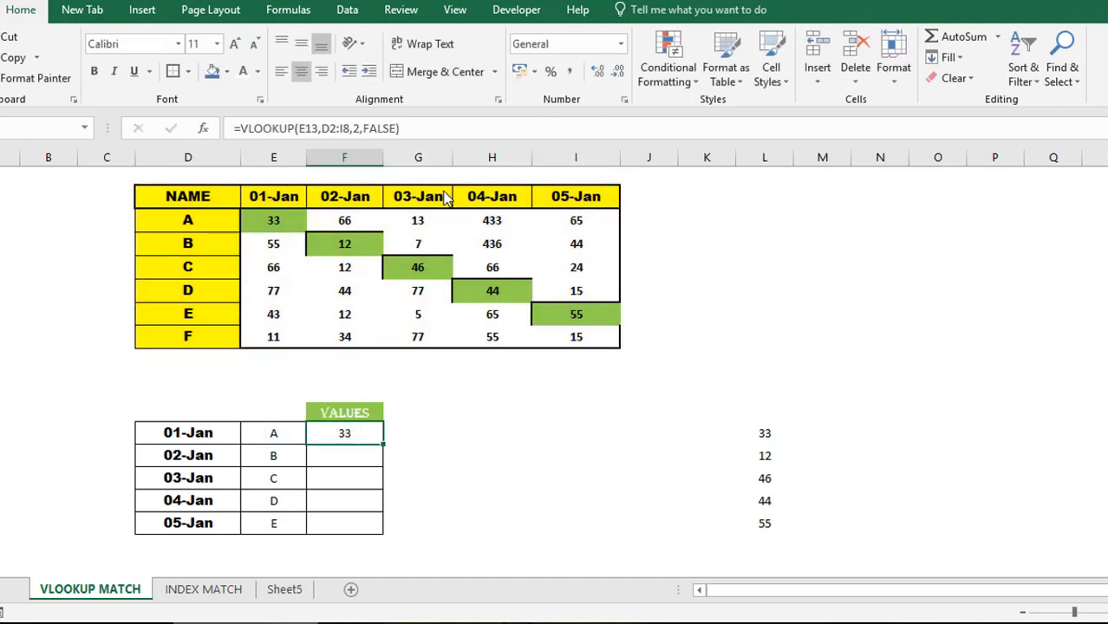
key("Down")
key("Up")
key("Left")
key("Left")
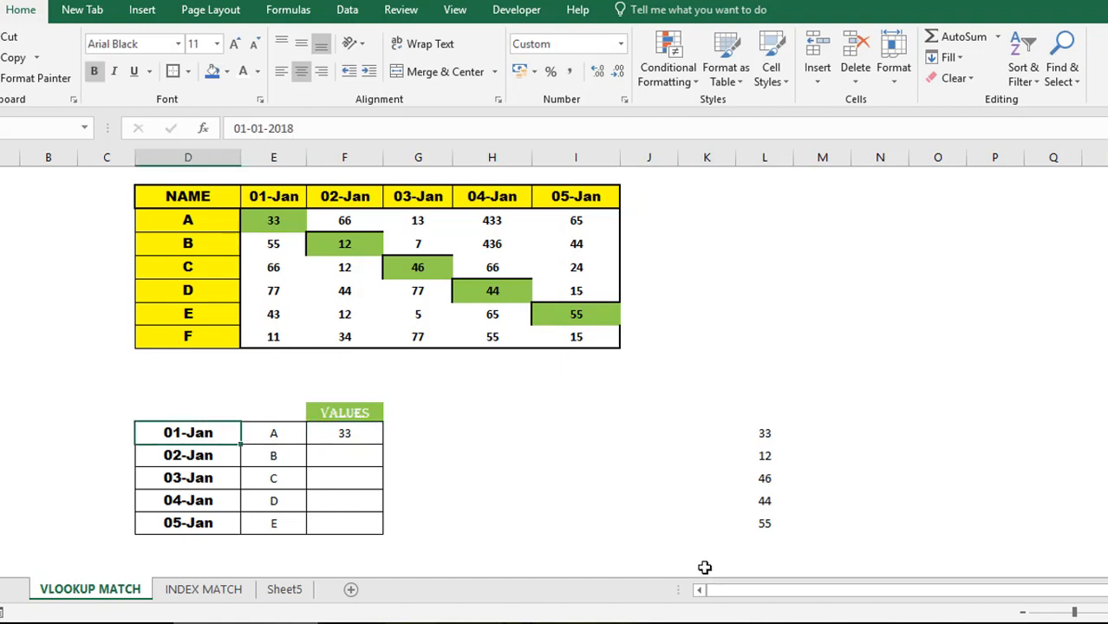
left_click(248, 131)
key("Right")
key("Right")
key("Right")
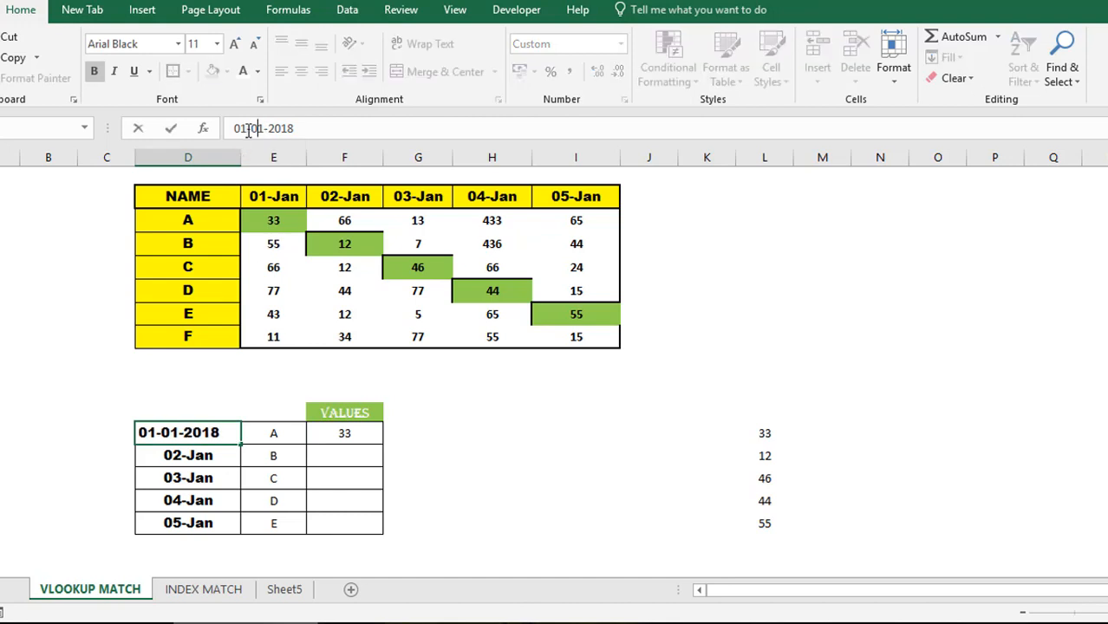
key("BackSpace")
type("2")
key("Return")
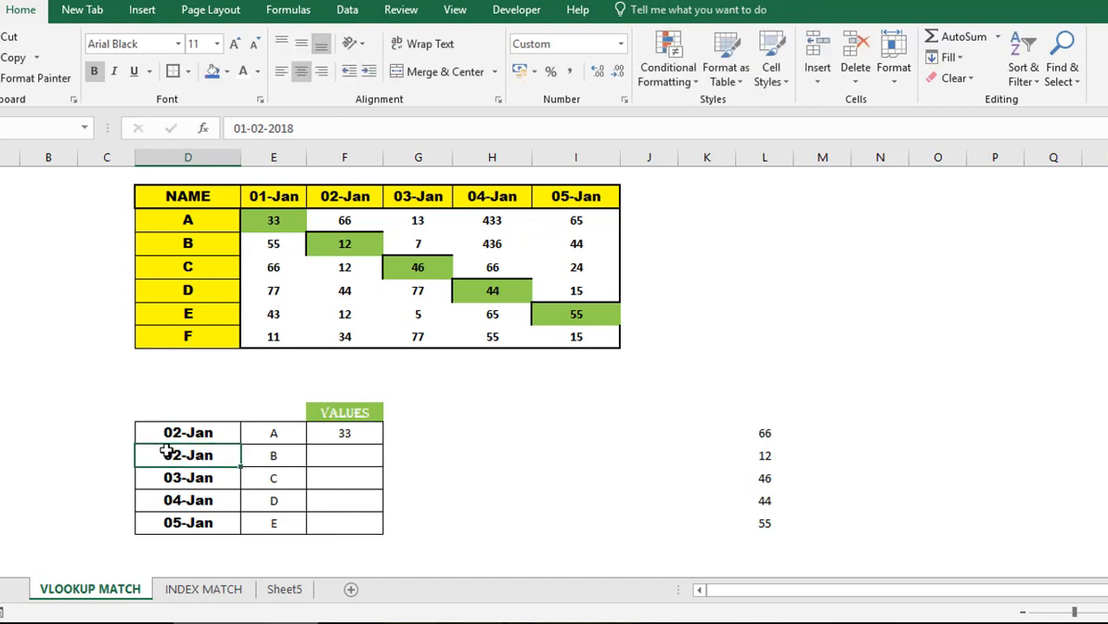
- Check that F13's VLOOKUP still returns 33 and follow the header row to 02-Jan
left_click(354, 433)
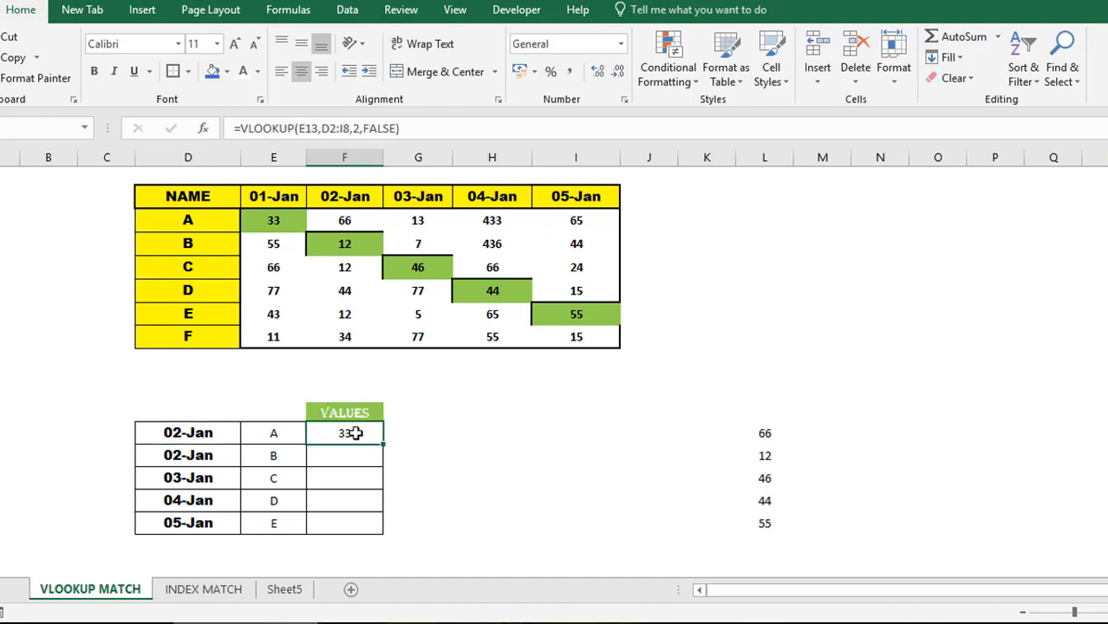
left_click(345, 218)
left_click(214, 197)
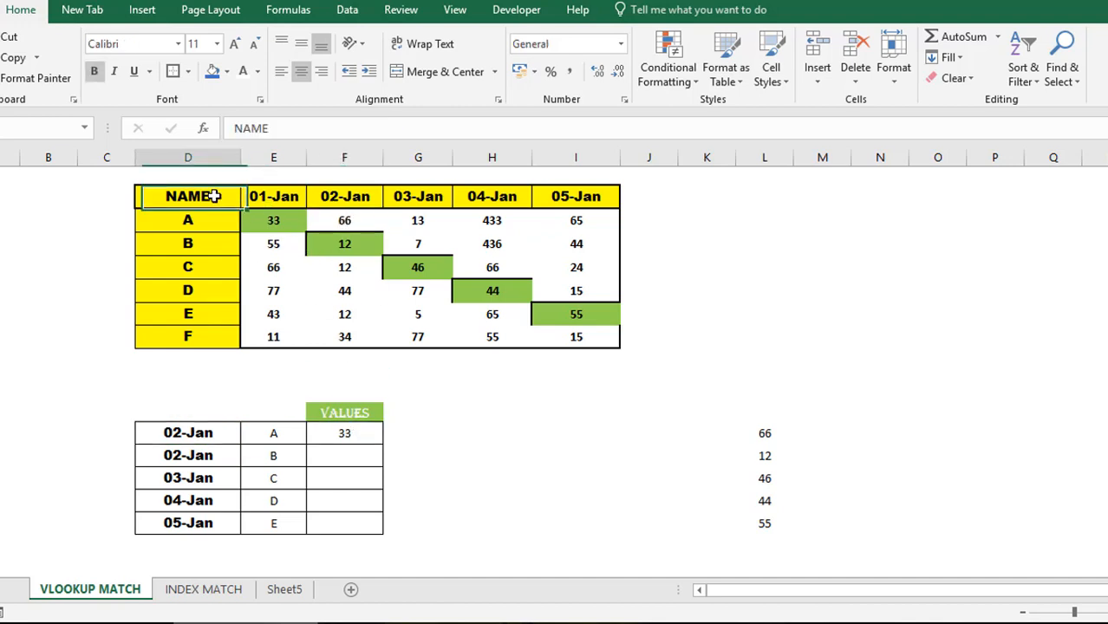
key("Right")
key("Right")
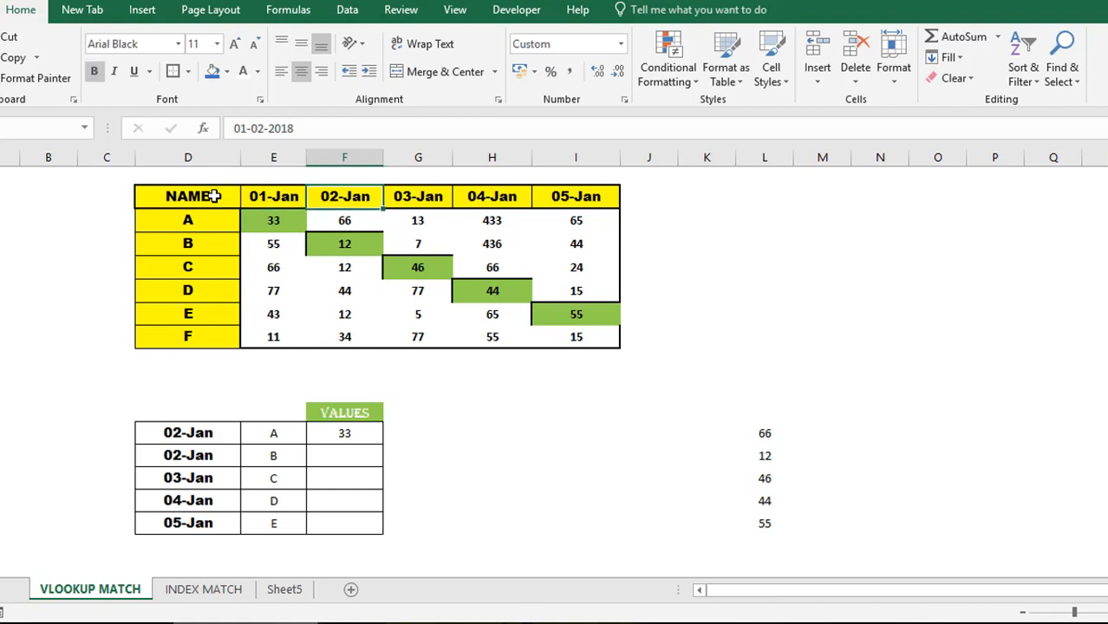
- Change the F13 VLOOKUP column index from 2 to 3, giving 66
left_click(344, 433)
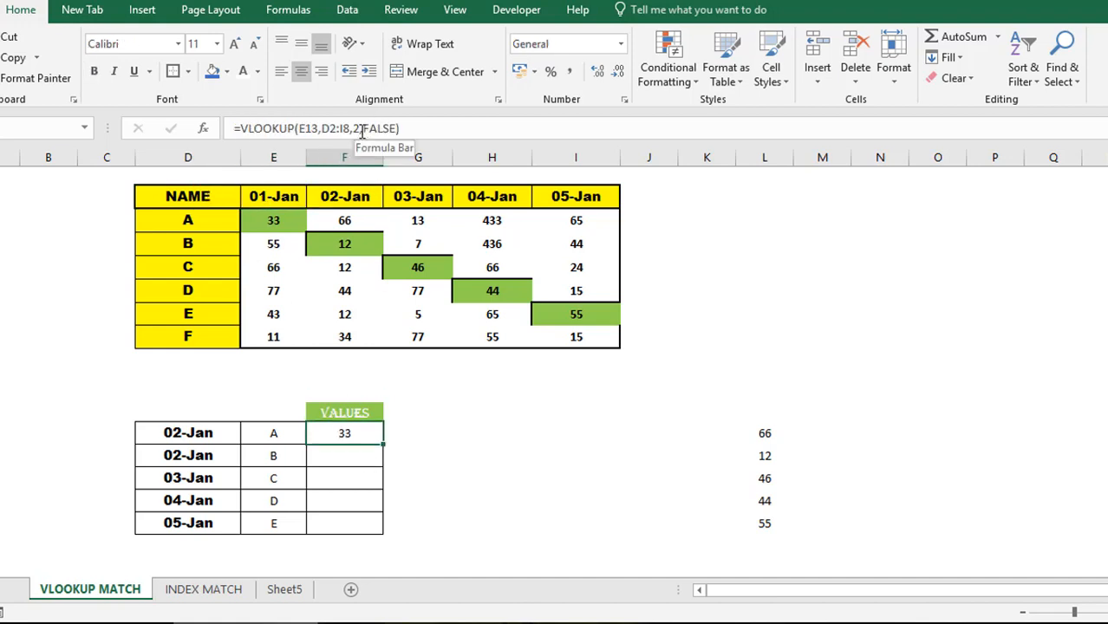
left_click(361, 130)
key("BackSpace")
type("3")
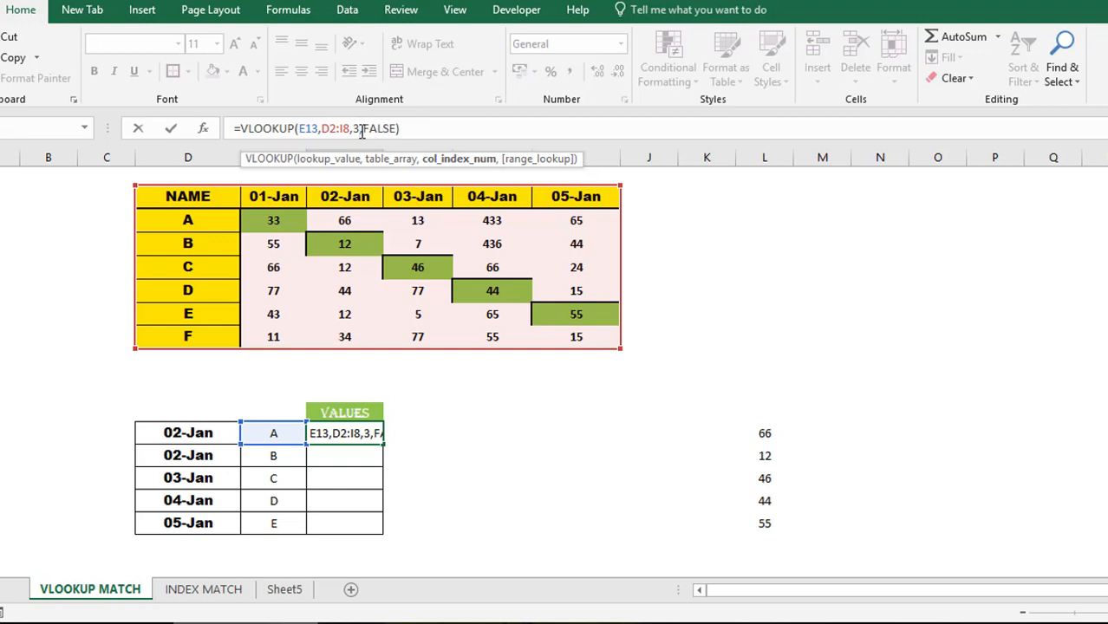
key("ctrl+Return")
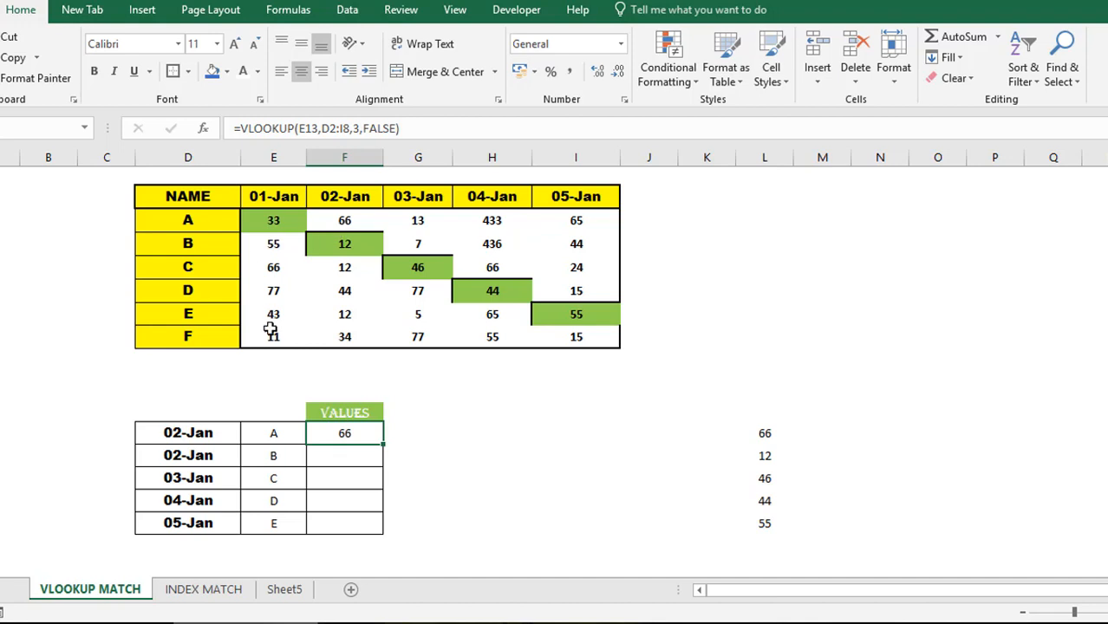
- Undo both edits, restoring column index 2 and the 01-Jan lookup date
key("ctrl+z")
left_click(209, 432)
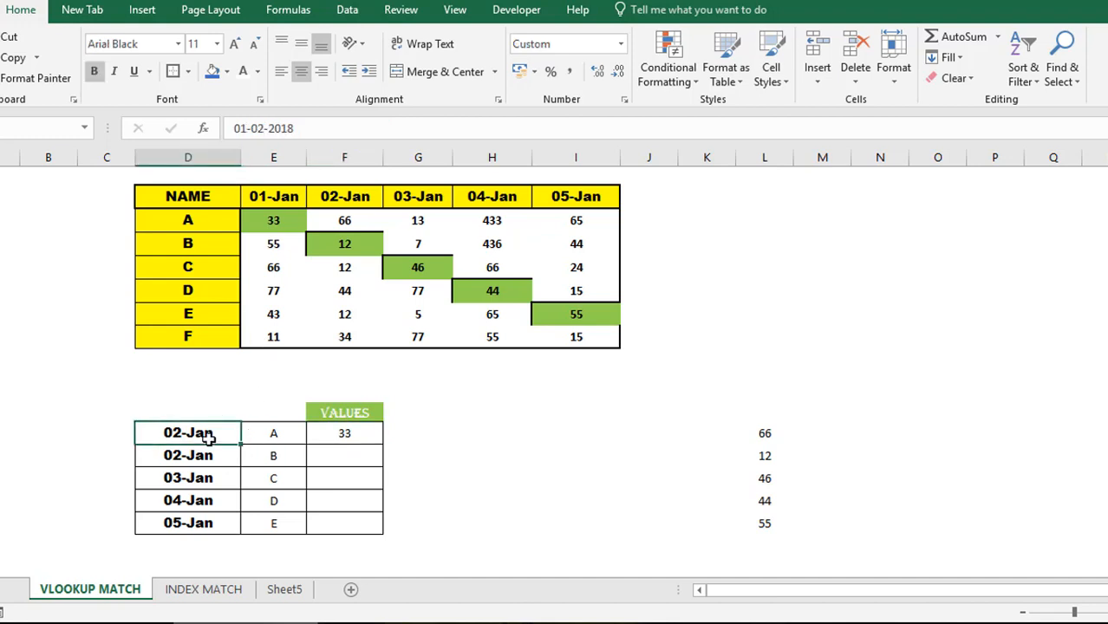
key("ctrl+z")
left_click(321, 436)
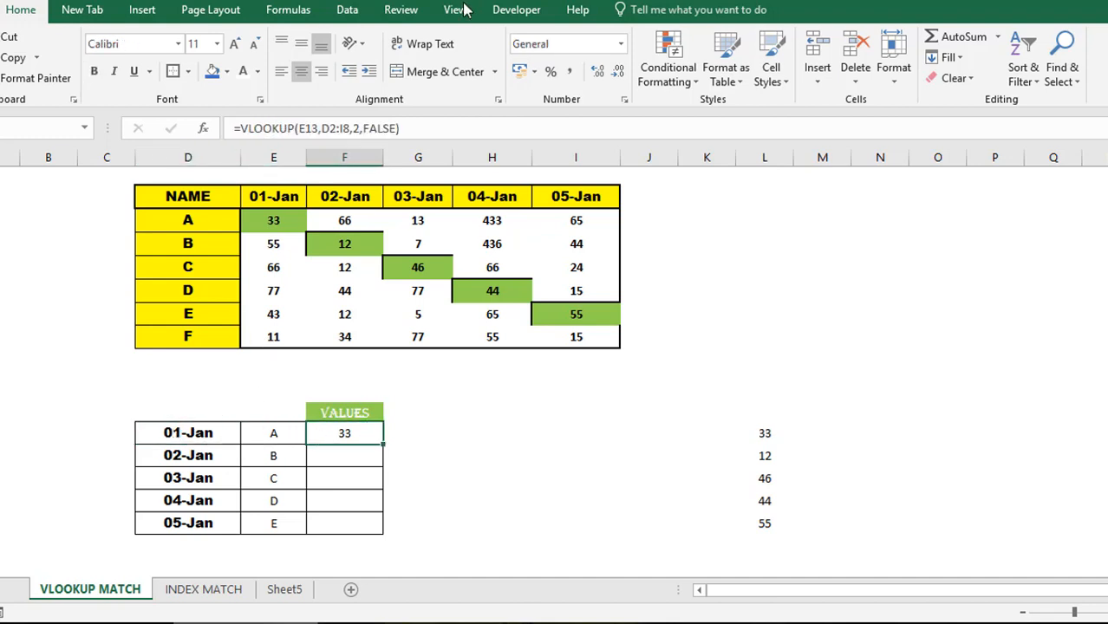
left_click(358, 129)
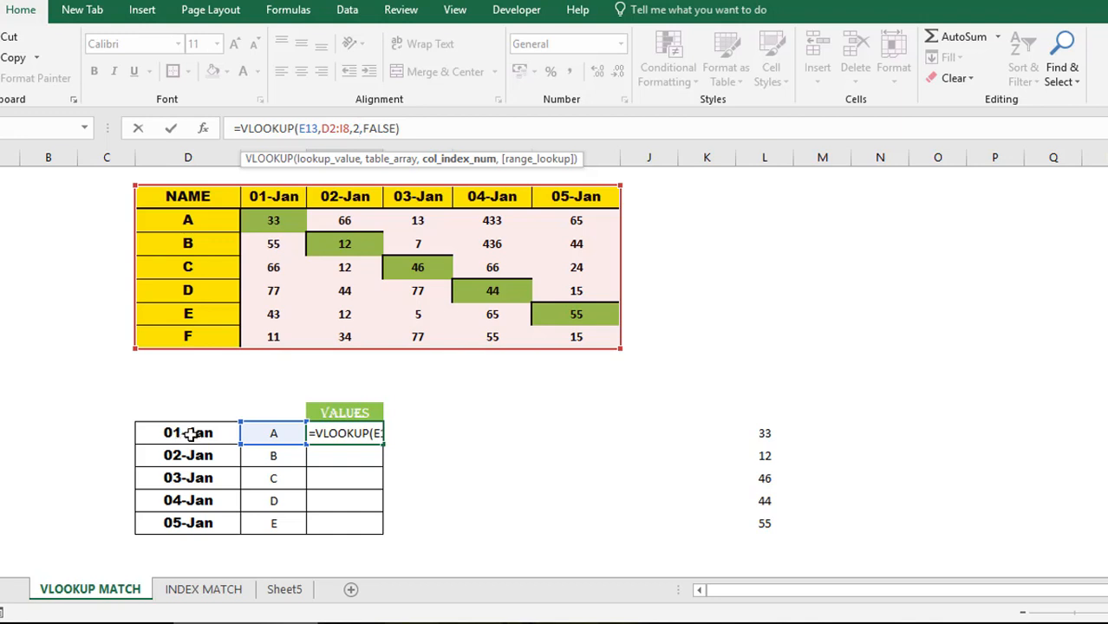
- Replace the fixed column index 2 with MATCH(D13,D2:I2,0) in the F13 VLOOKUP
key("BackSpace")
type("MATCH")
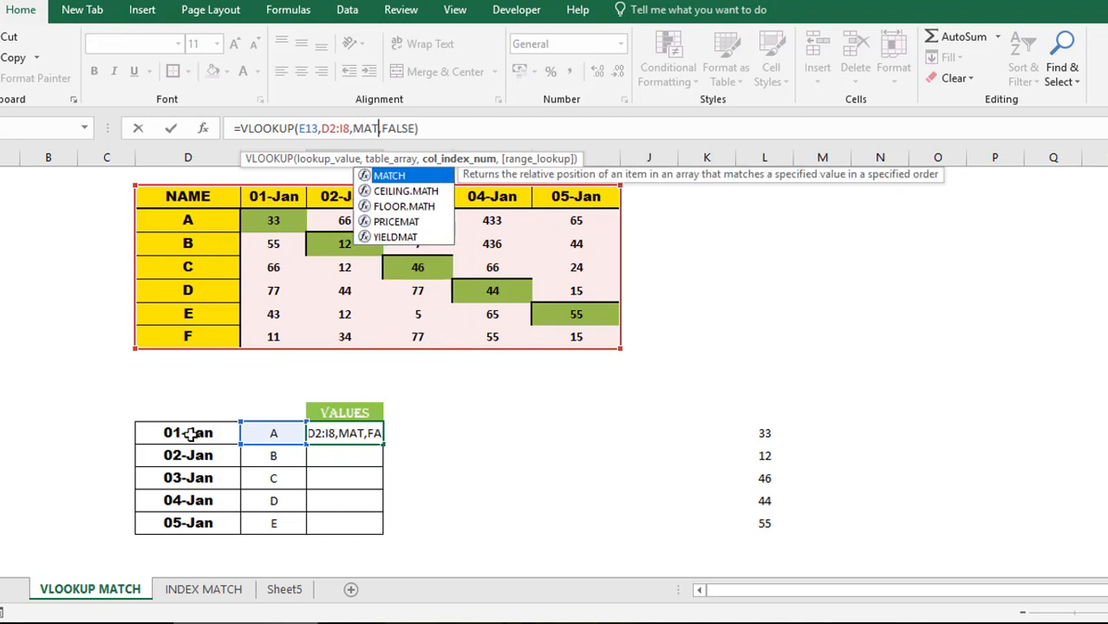
type("(")
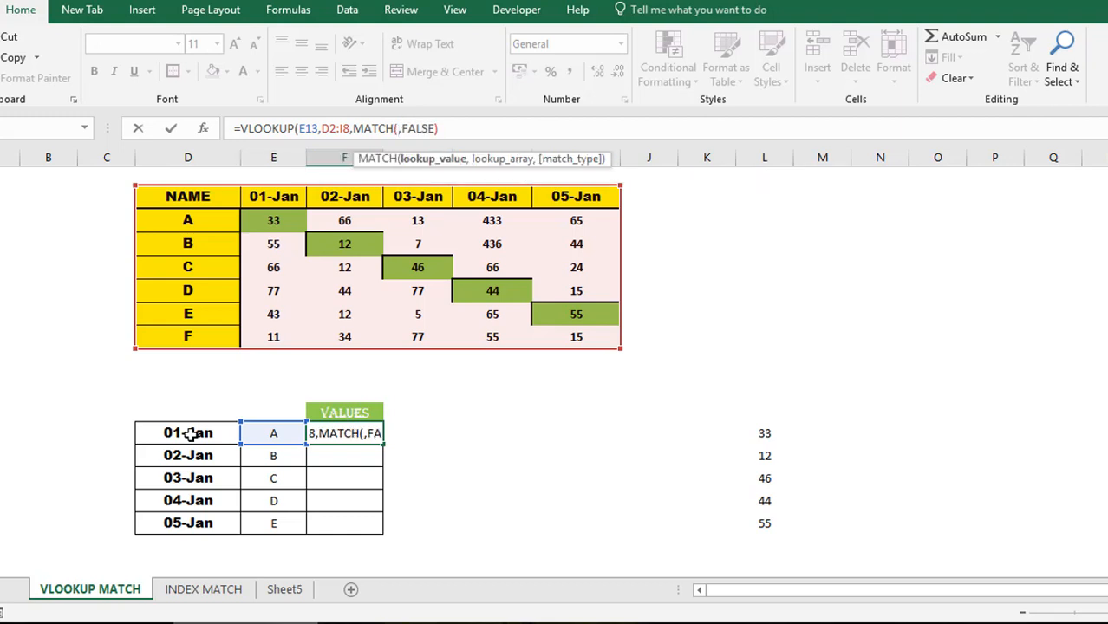
left_click(195, 433)
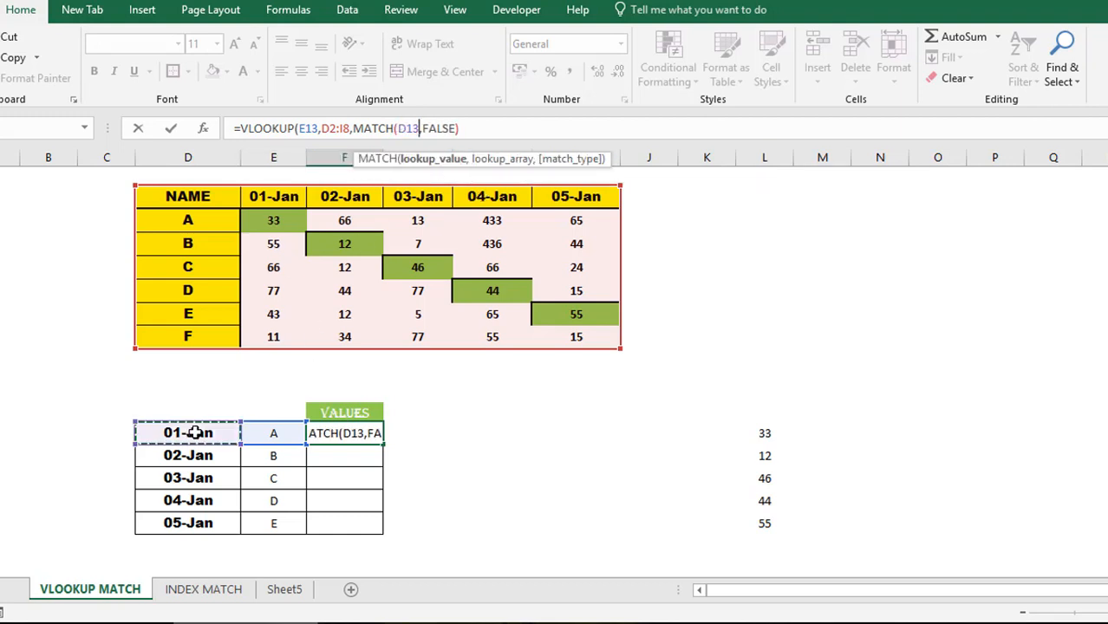
type(",")
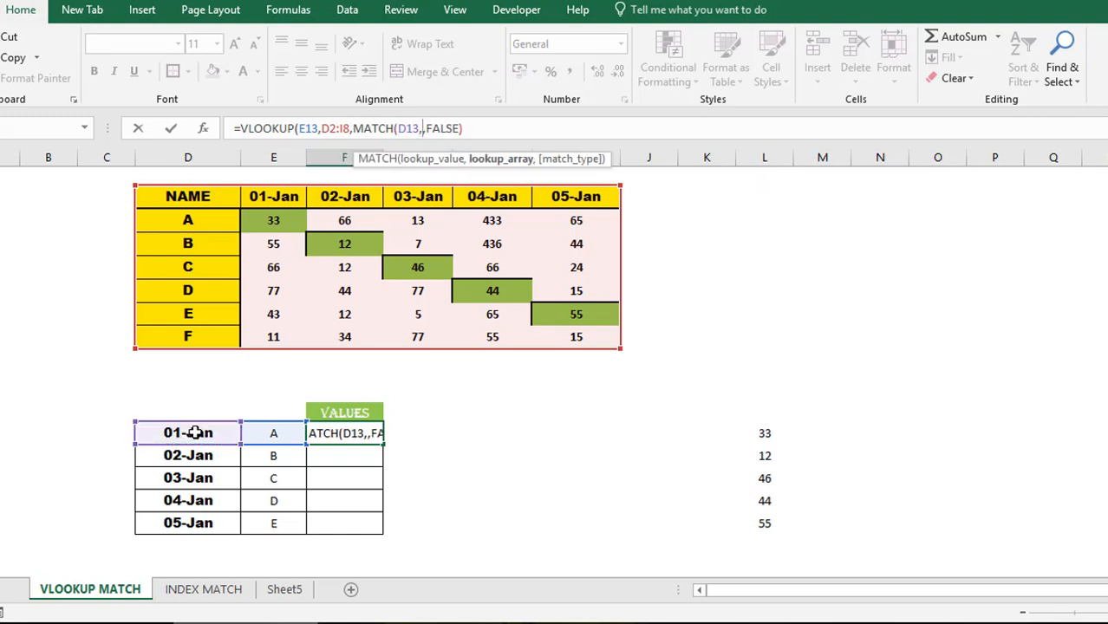
left_click(183, 195)
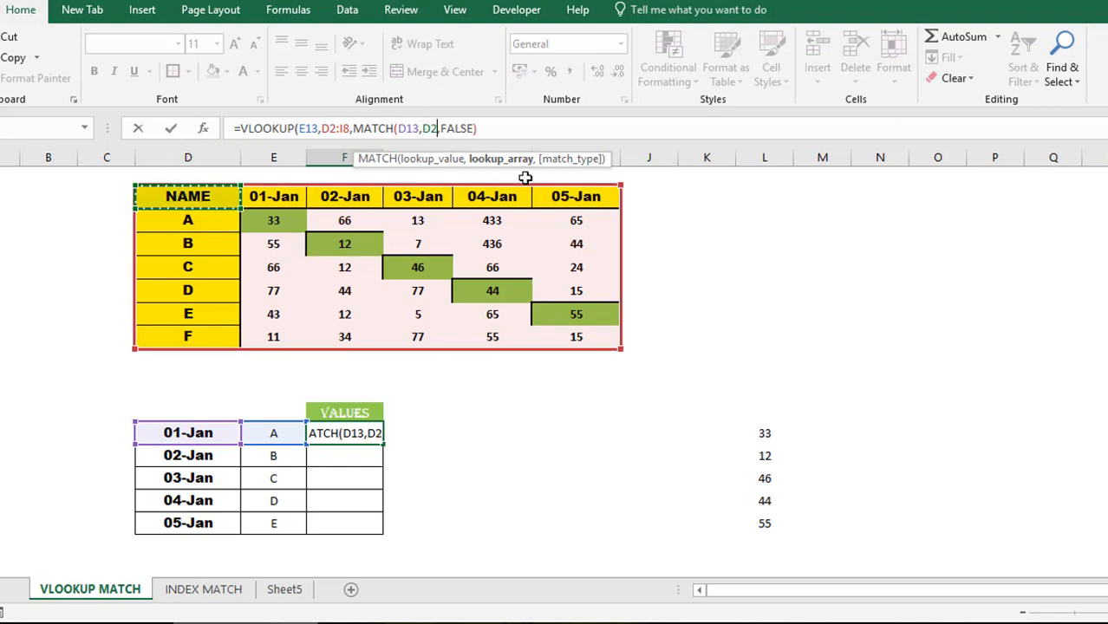
left_click(590, 196, "shift")
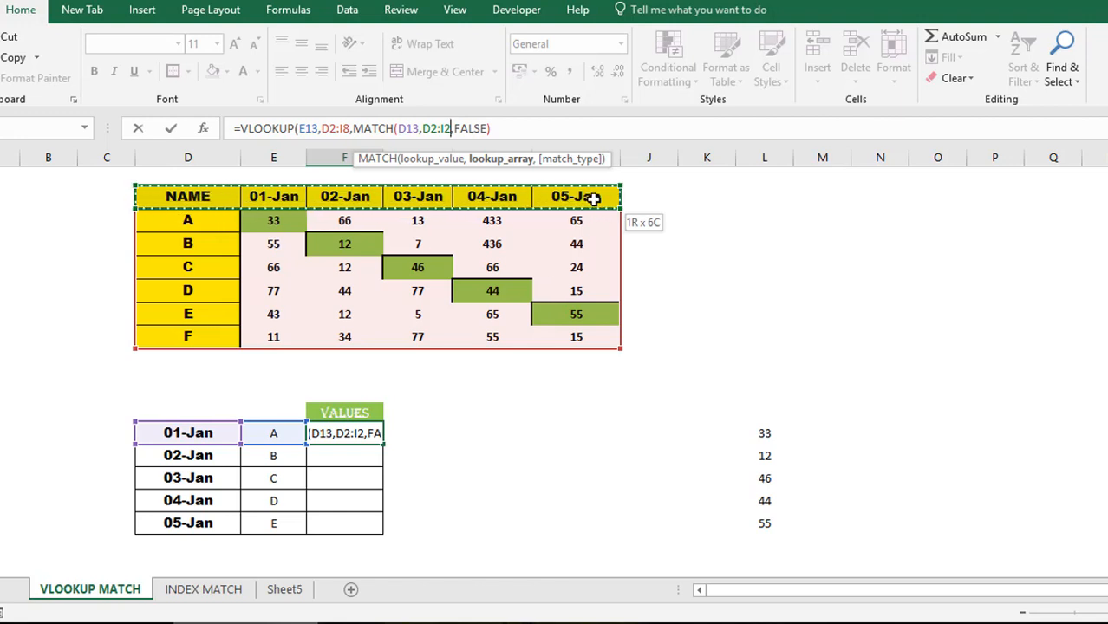
type(",")
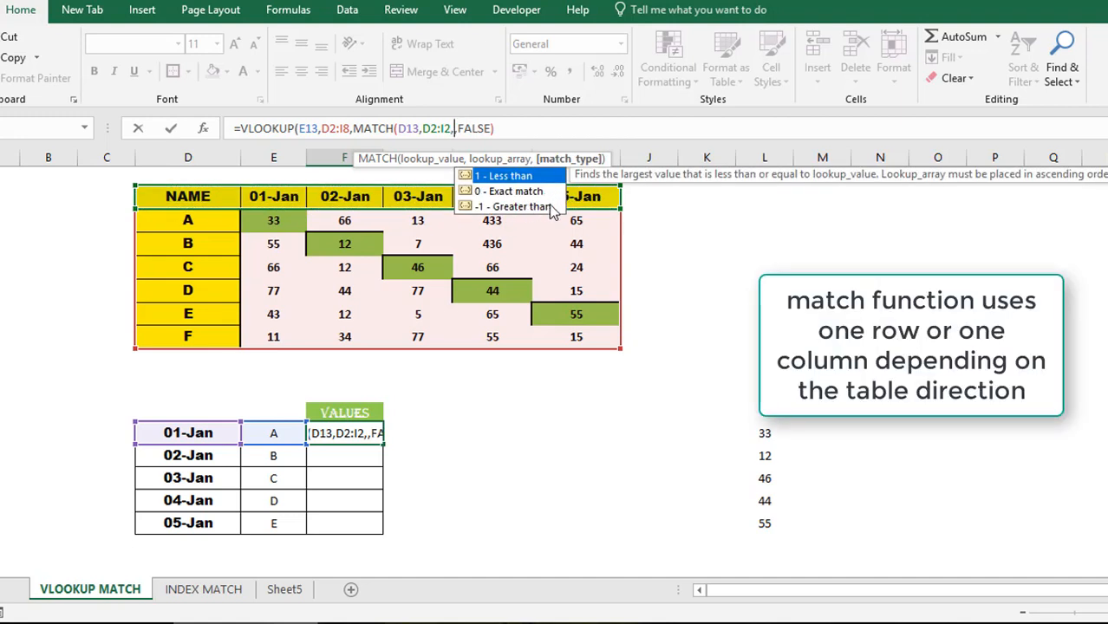
type("0)")
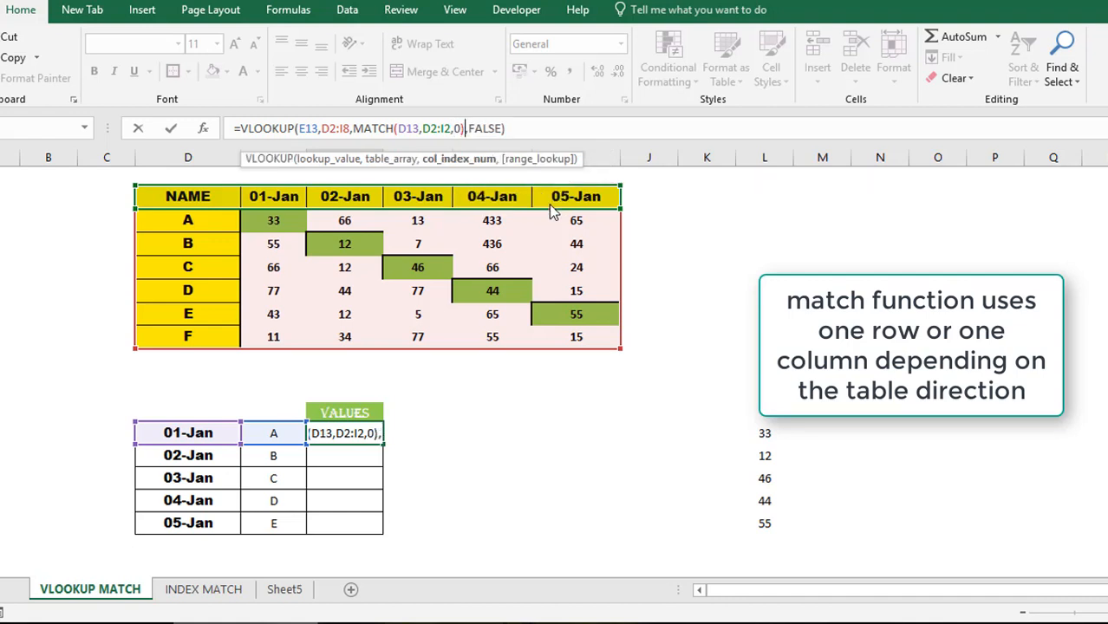
- Briefly swap the MATCH expression for 2 to compare, then restore and commit the MATCH formula
left_click(352, 128)
left_click(467, 129, "shift")
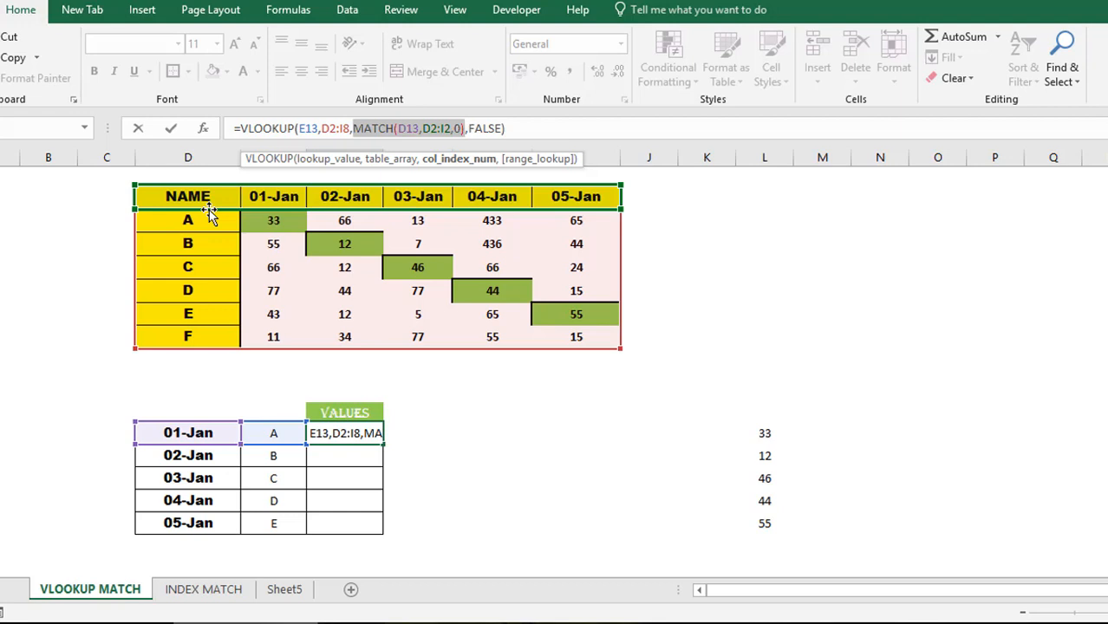
key("BackSpace")
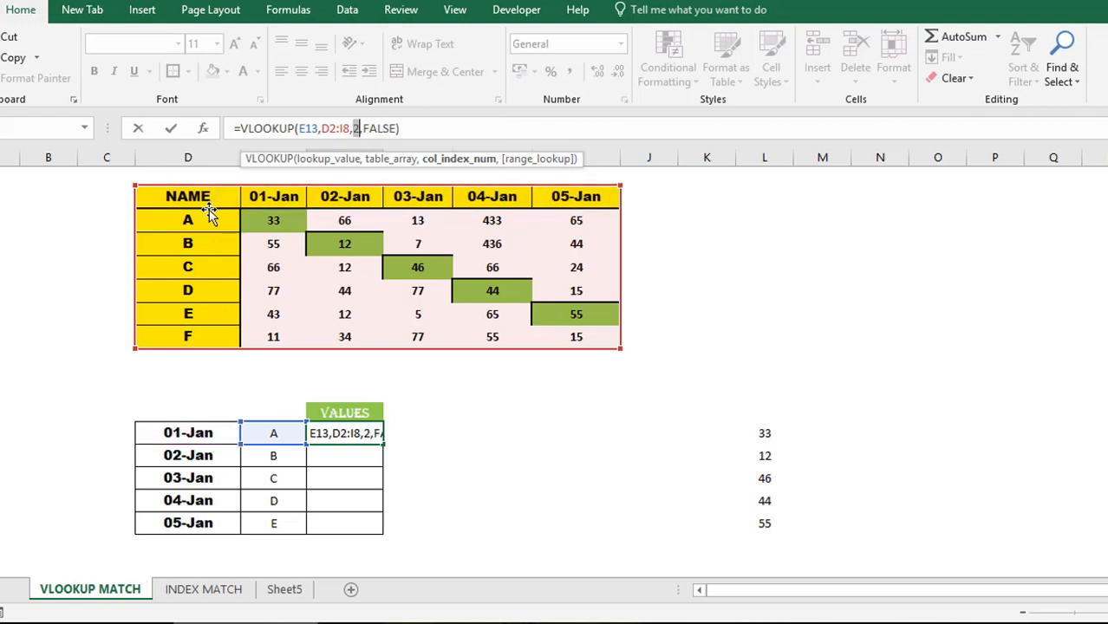
type("2")
key("ctrl+z")
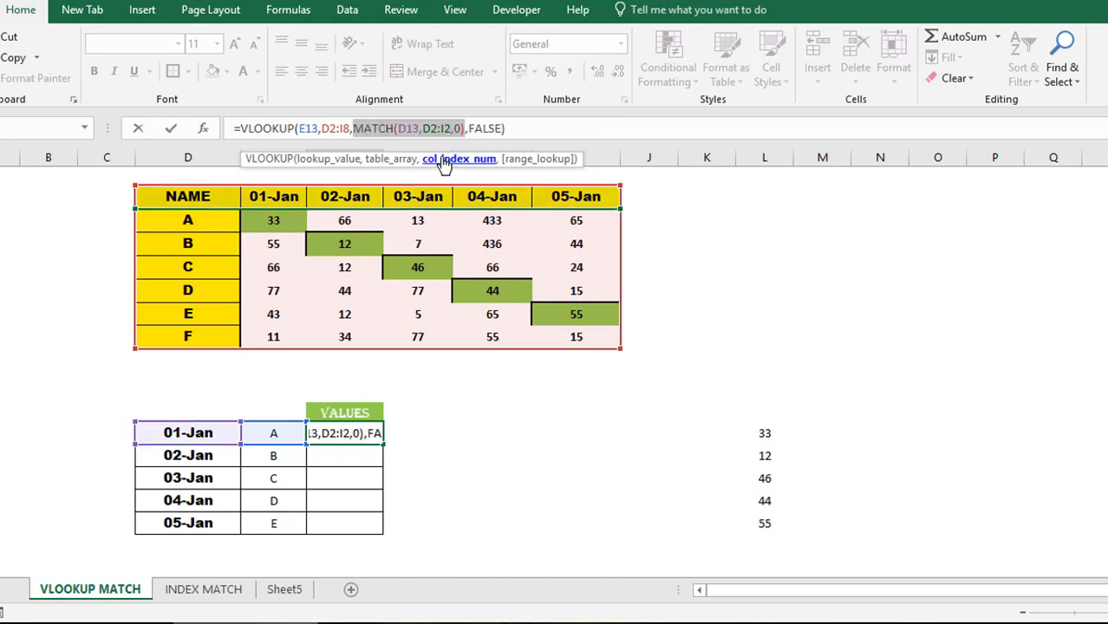
key("Return")
key("Up")
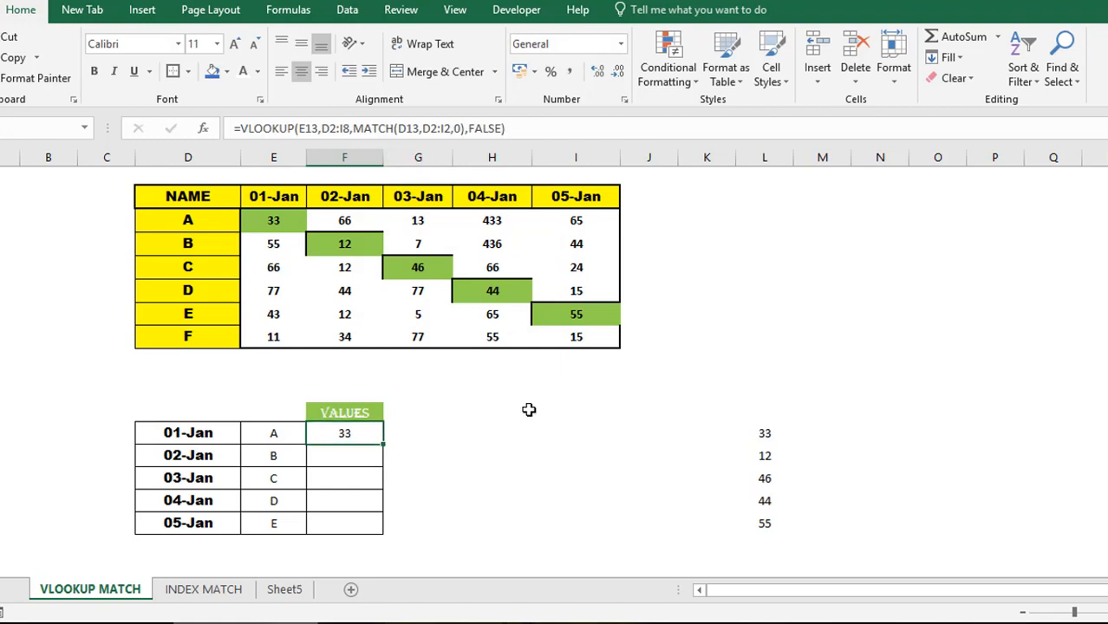
- Change the D13 date to 05-Jan and check that F13 now returns 65
left_click(206, 435)
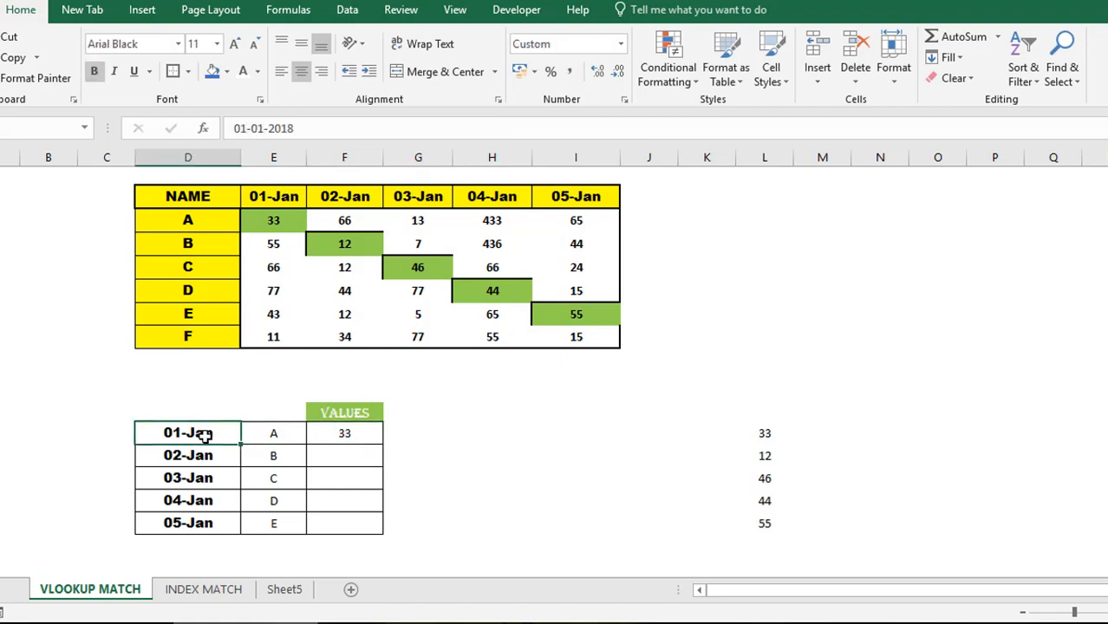
left_click(264, 129)
key("BackSpace")
type("5")
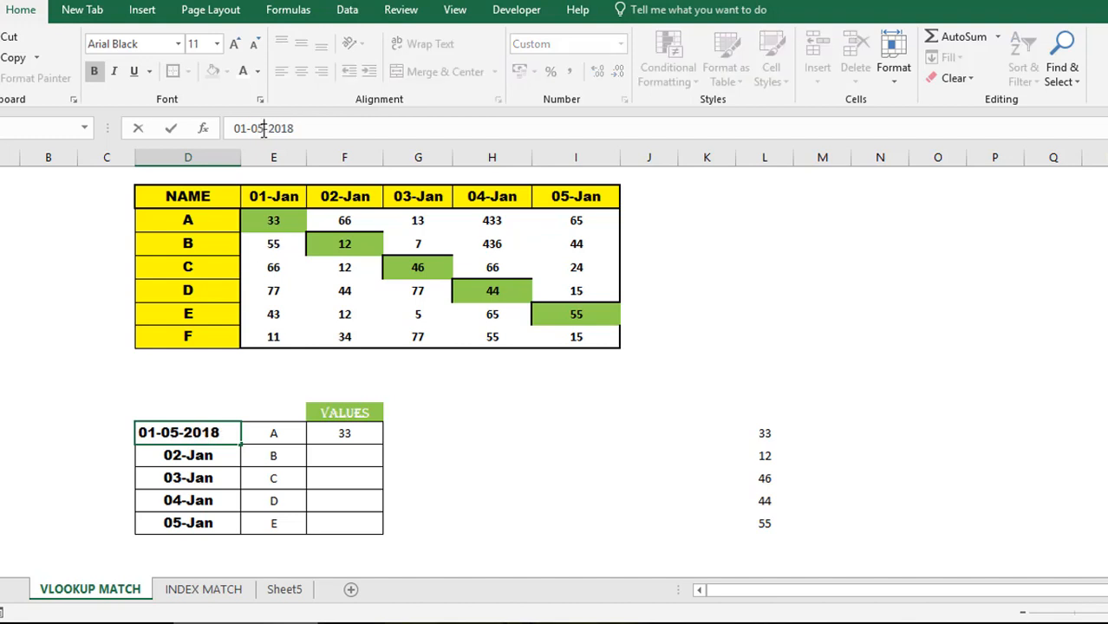
key("ctrl+Return")
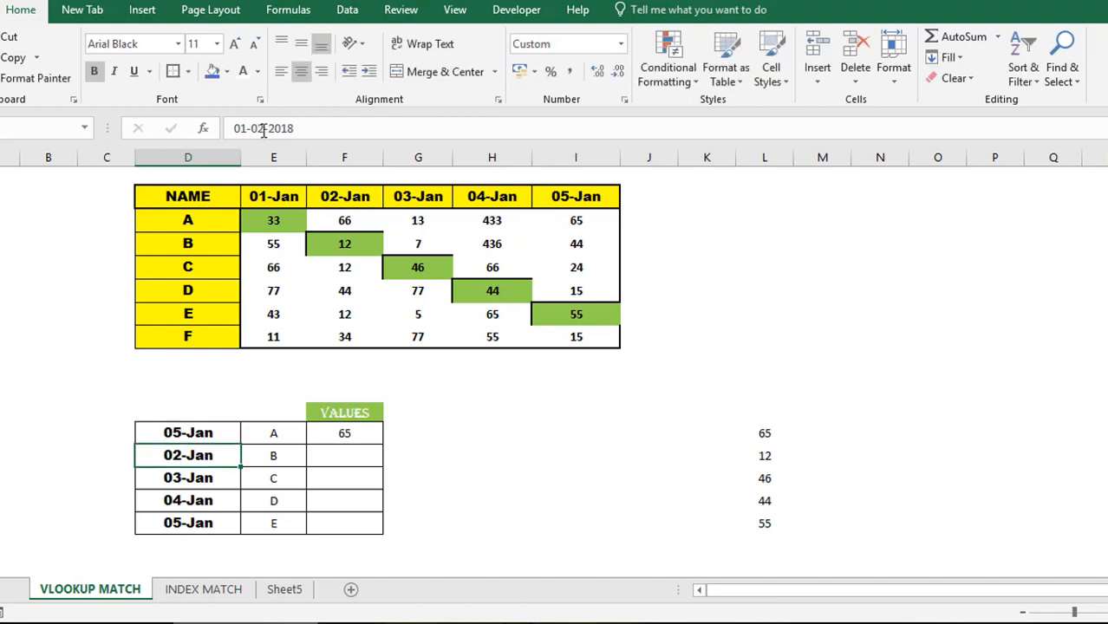
left_click(363, 434)
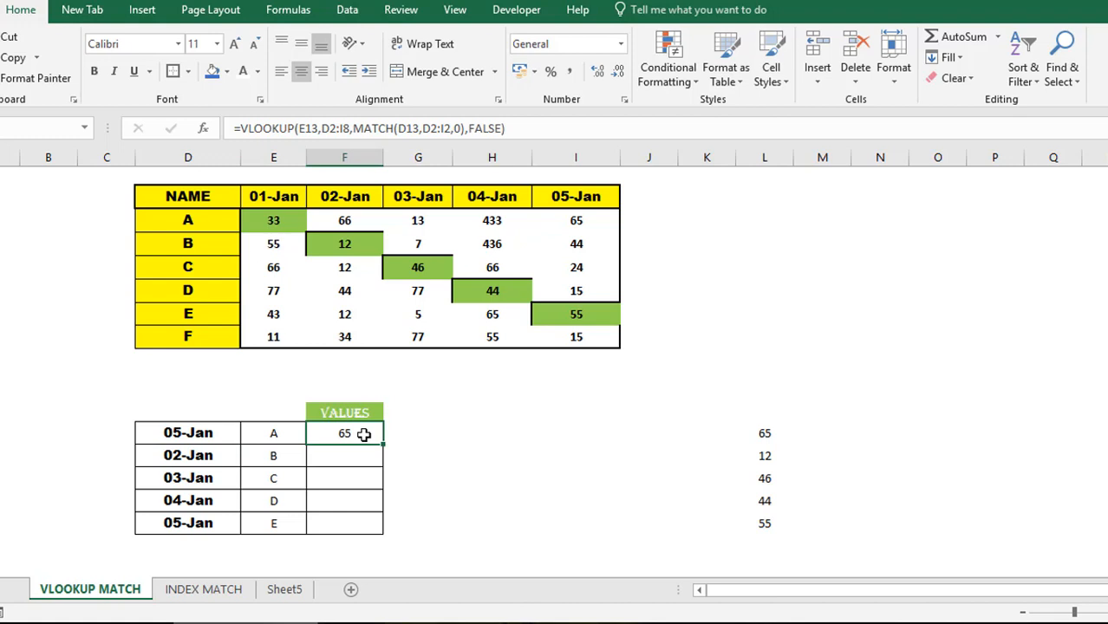
- Change the D13 date to 03-Jan and enter the name F in E13
left_click(220, 434)
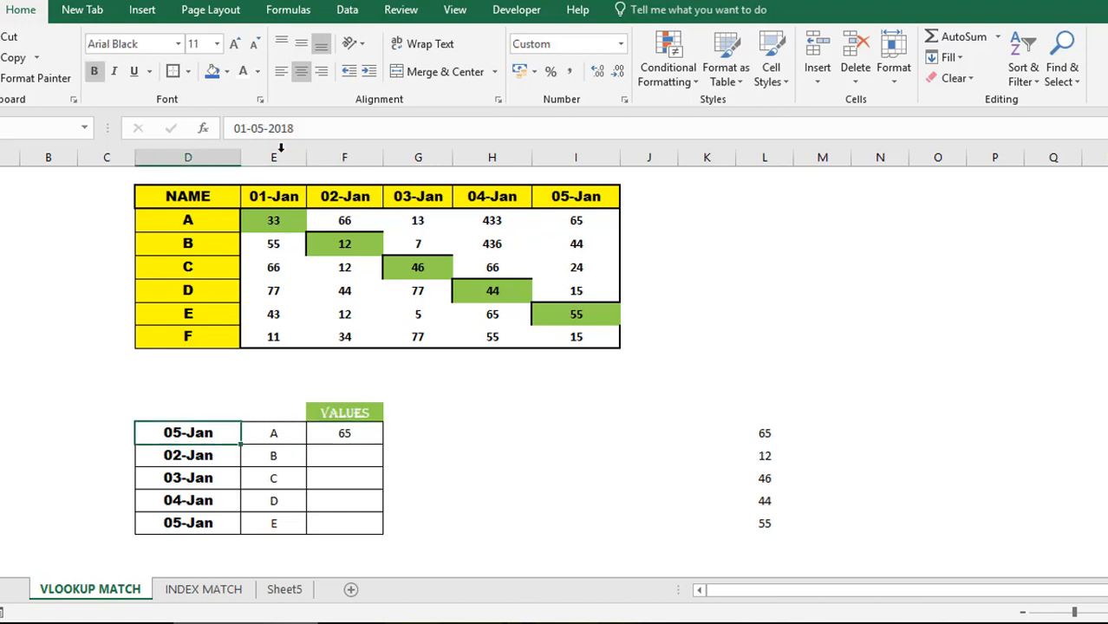
left_click(264, 128)
key("BackSpace")
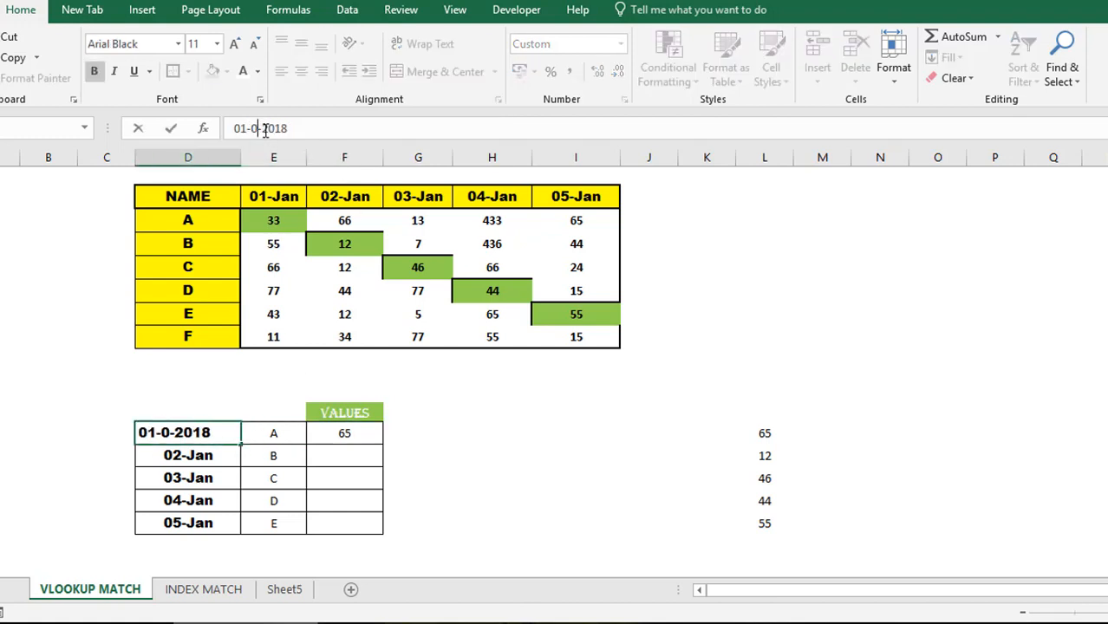
type("3")
key("Return")
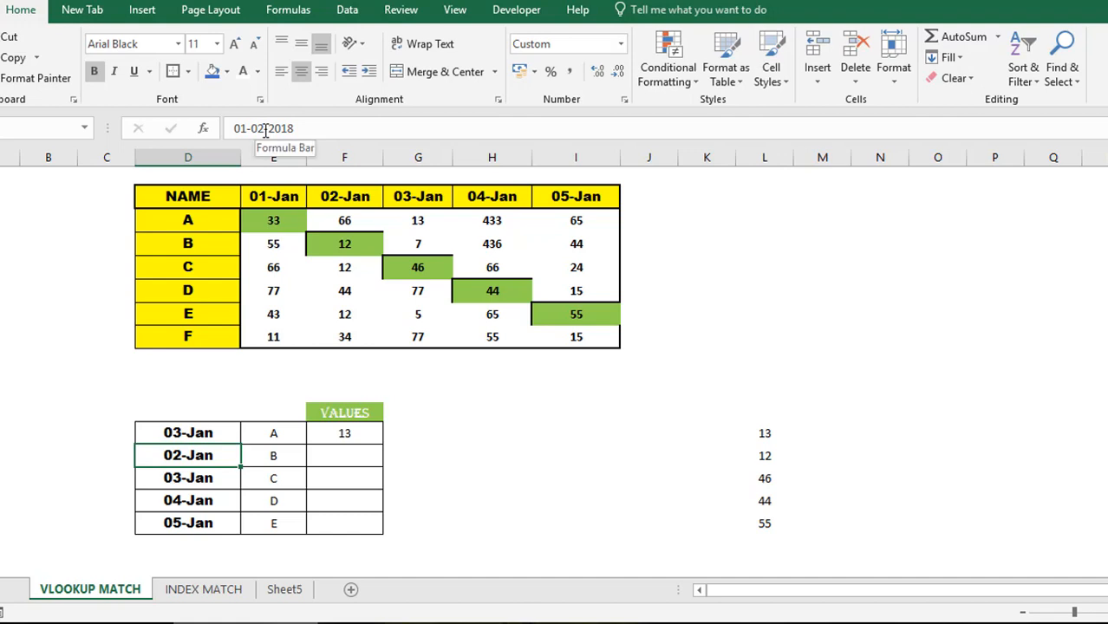
key("Right")
key("Up")
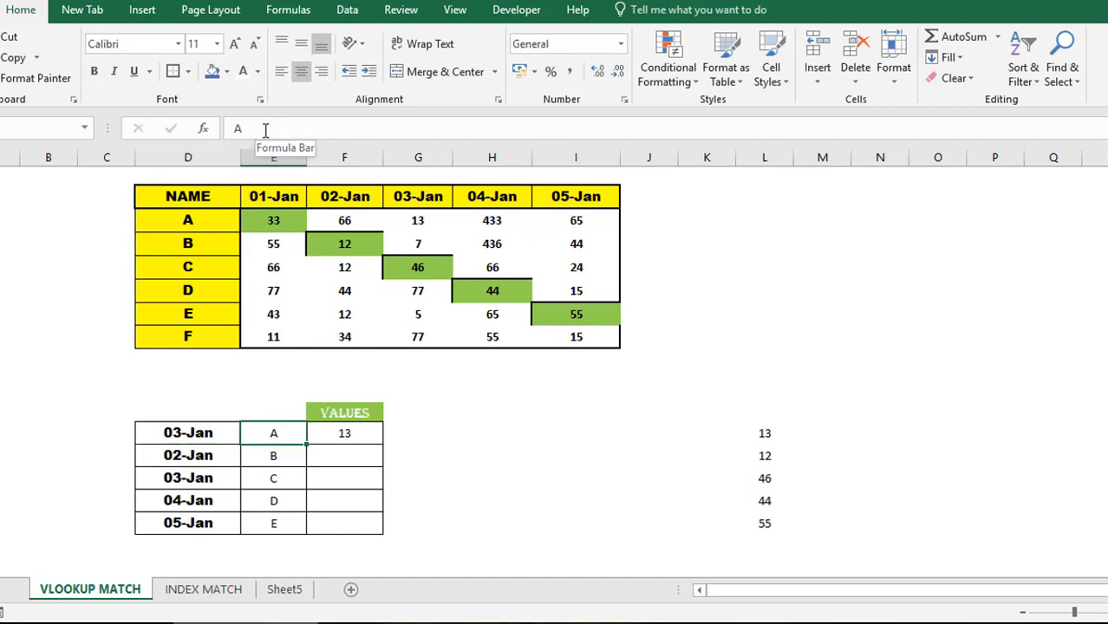
type("F")
key("Return")
- Verify F13's result 77 against F's 03-Jan value in the table
key("Up")
key("Right")
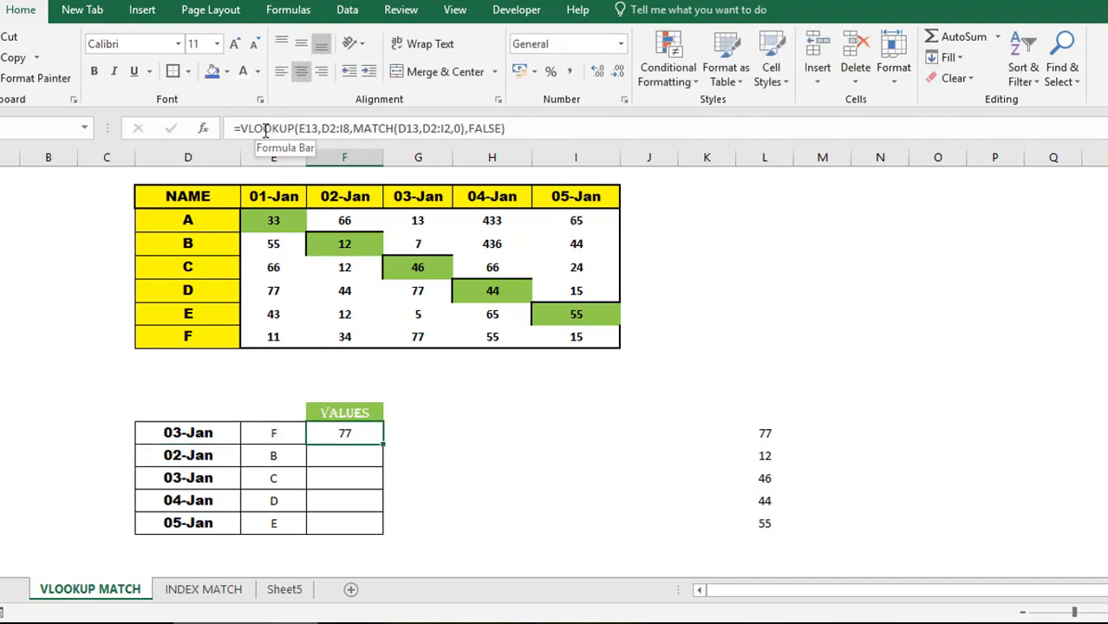
left_click(206, 341)
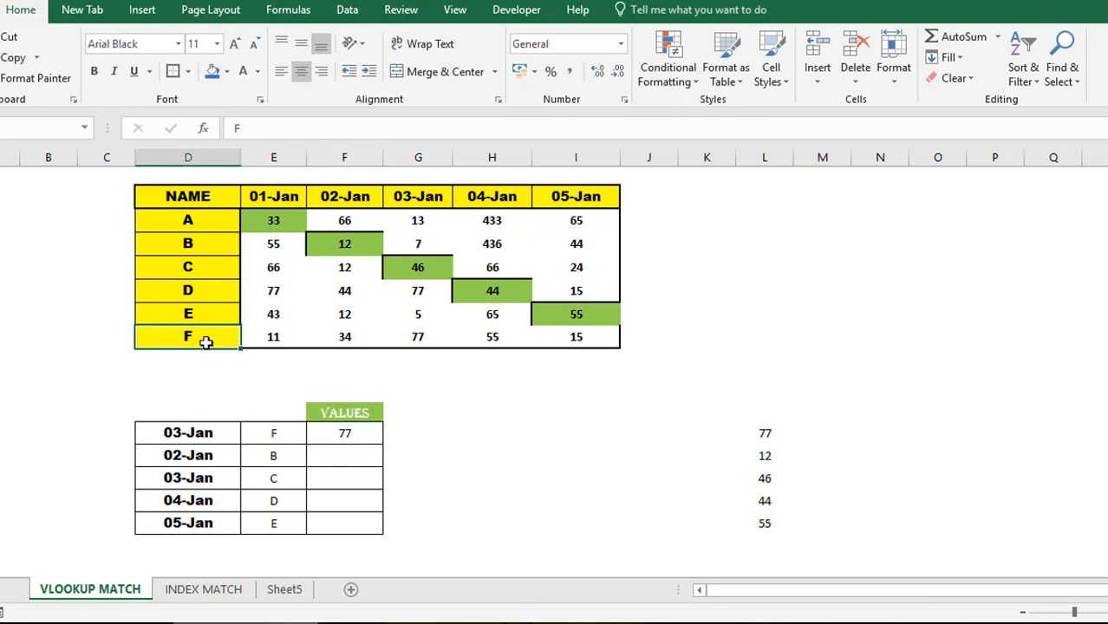
left_click(430, 341)
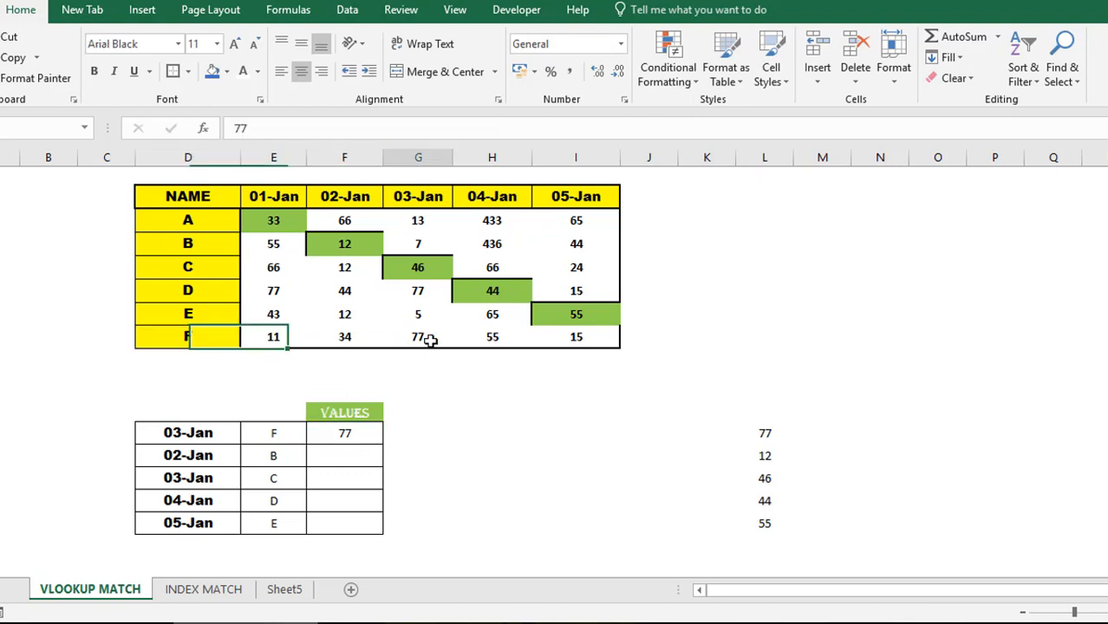
left_click(352, 435)
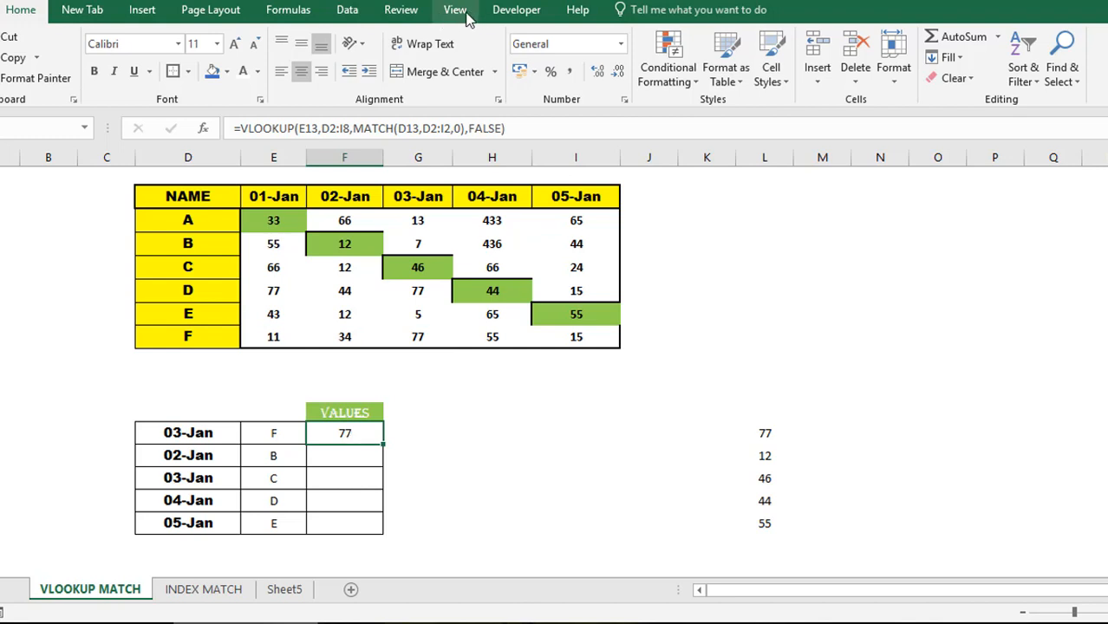
- Evaluate F13's formula step by step (F, 43103, column 4) through to 77, then close Evaluate Formula
left_click(290, 10)
left_click(776, 79)
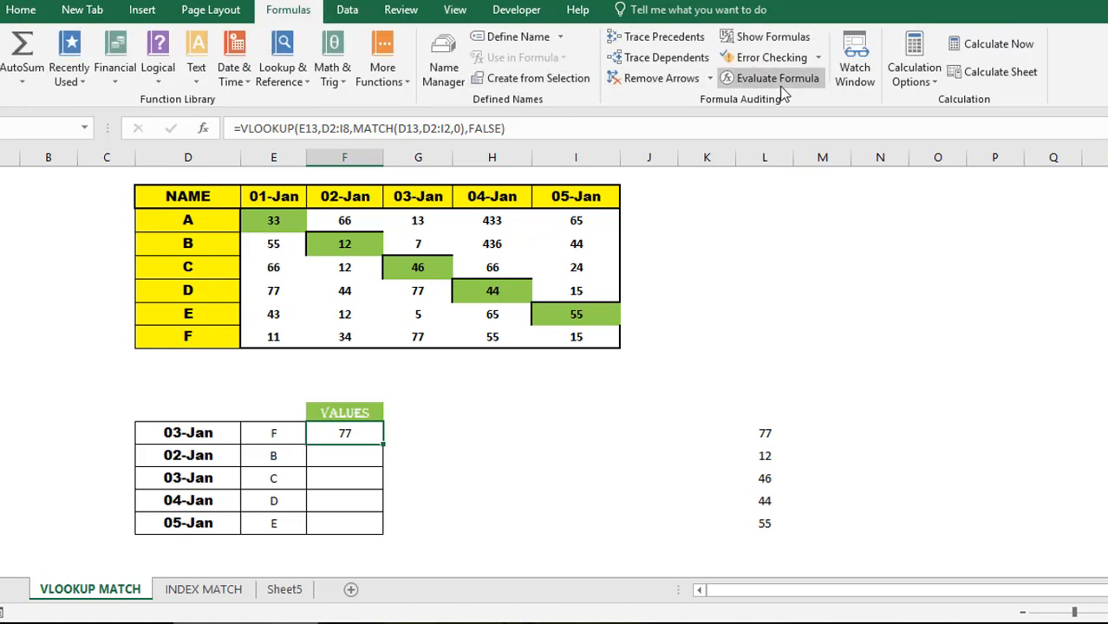
left_click_drag(812, 76, 827, 172)
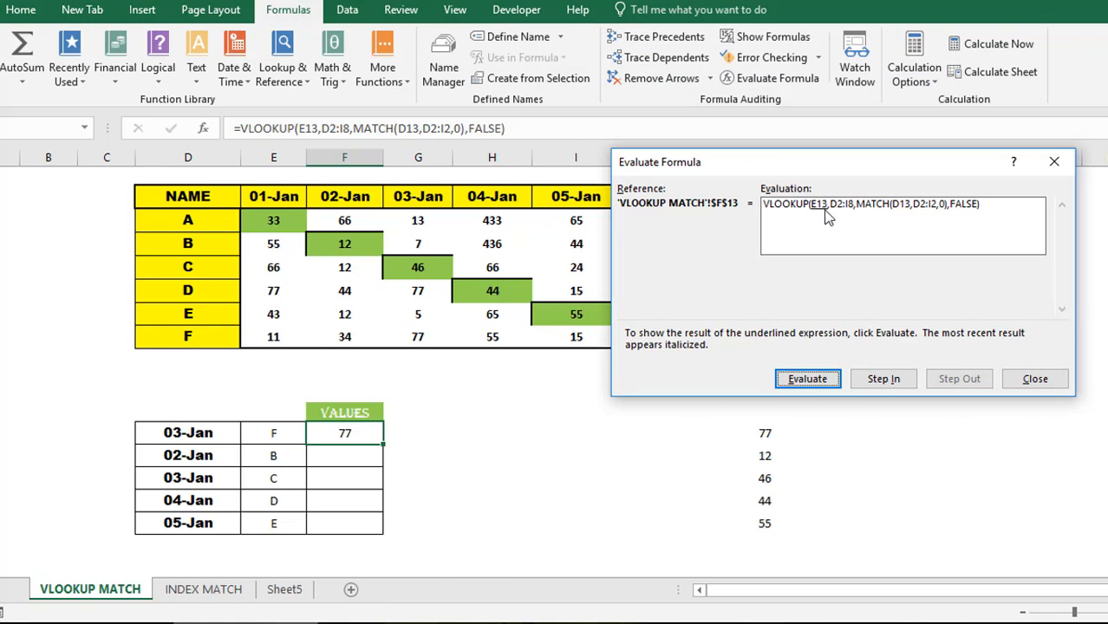
left_click(809, 381)
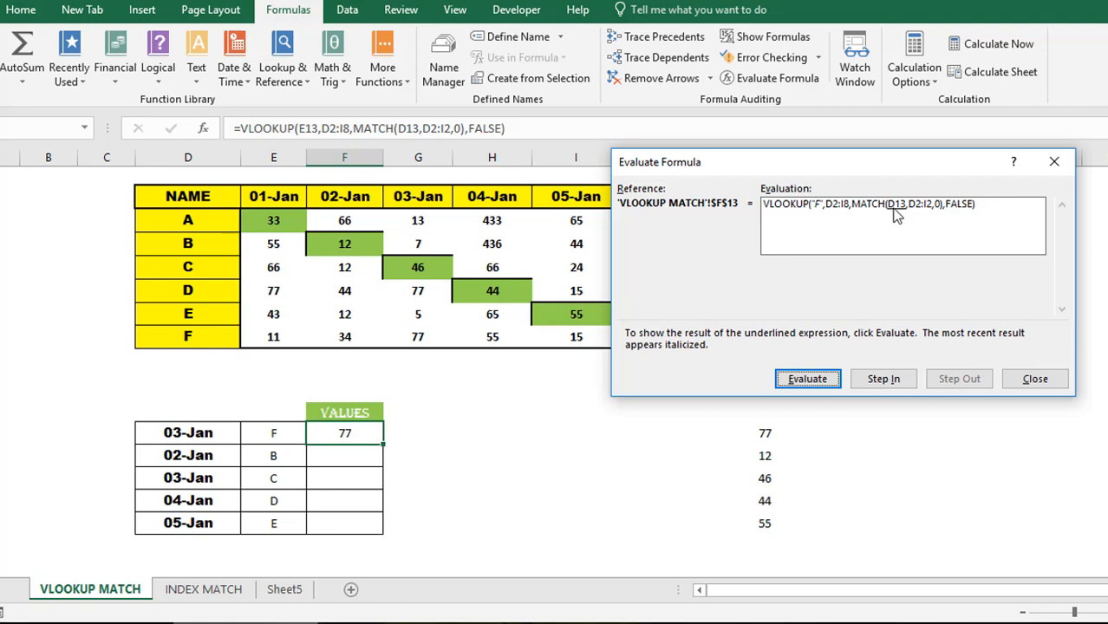
left_click(821, 379)
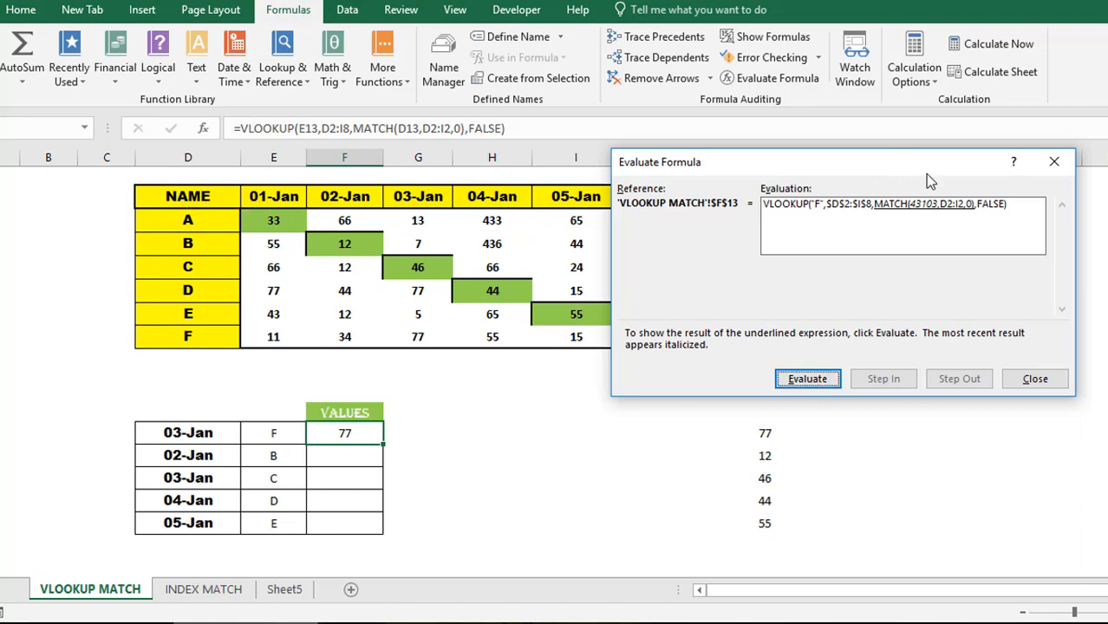
left_click_drag(910, 166, 950, 266)
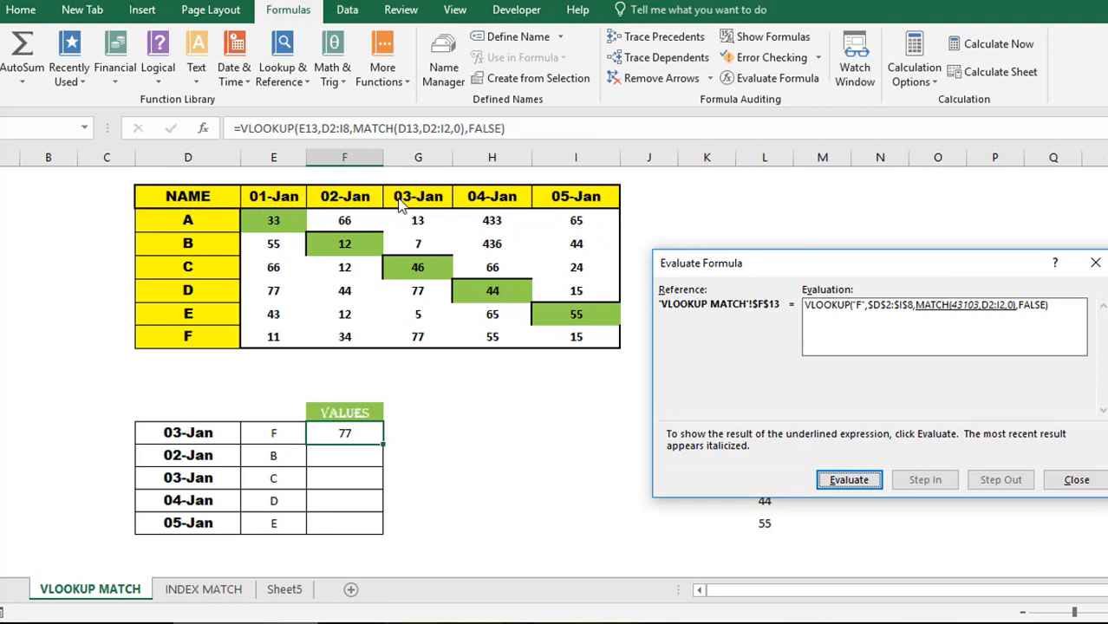
left_click(858, 486)
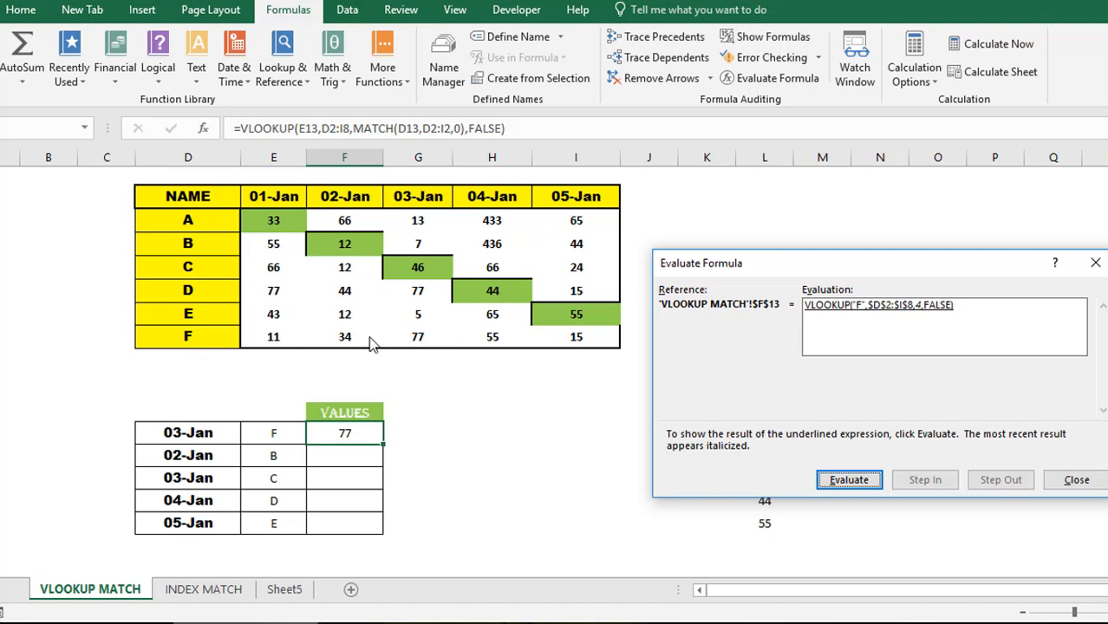
left_click(869, 488)
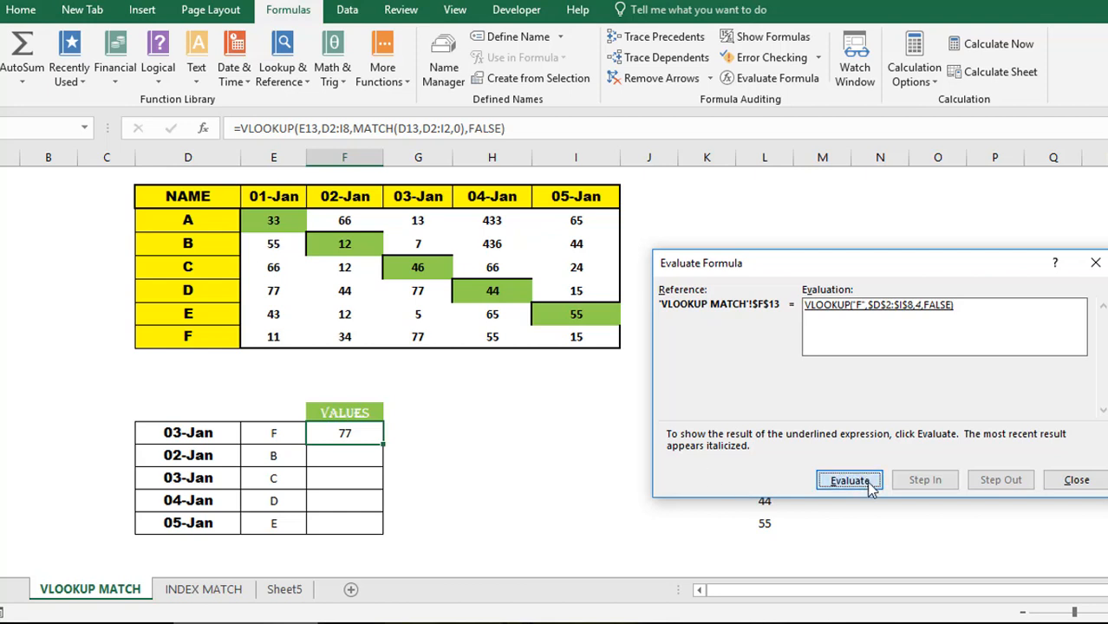
left_click(1076, 480)
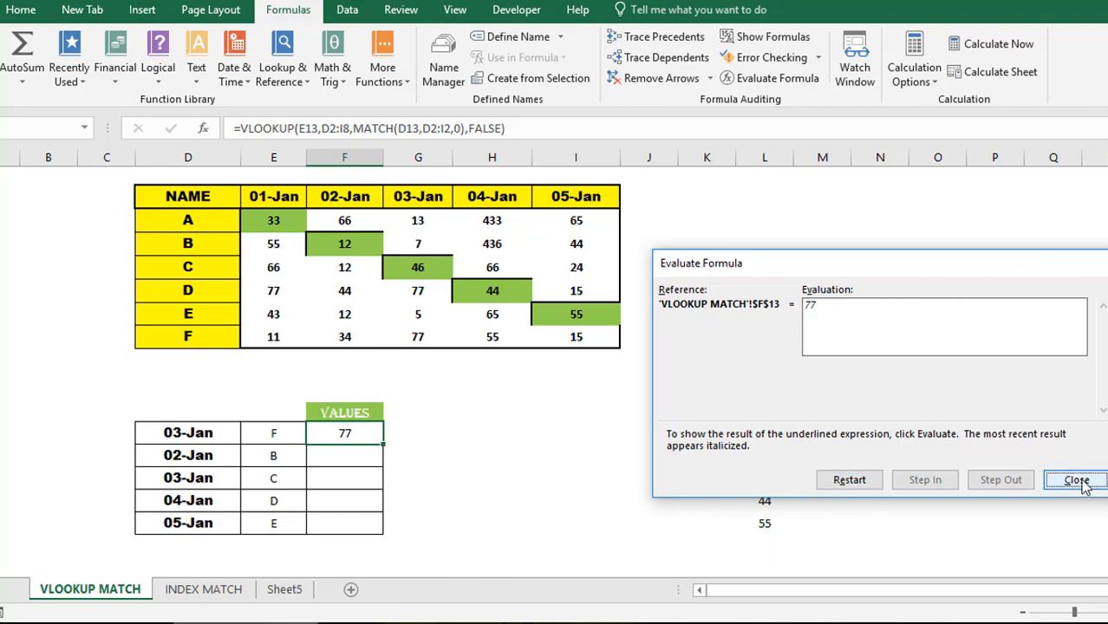
- Make F13's VLOOKUP table range absolute as $D$2:$I$8
left_click(412, 128)
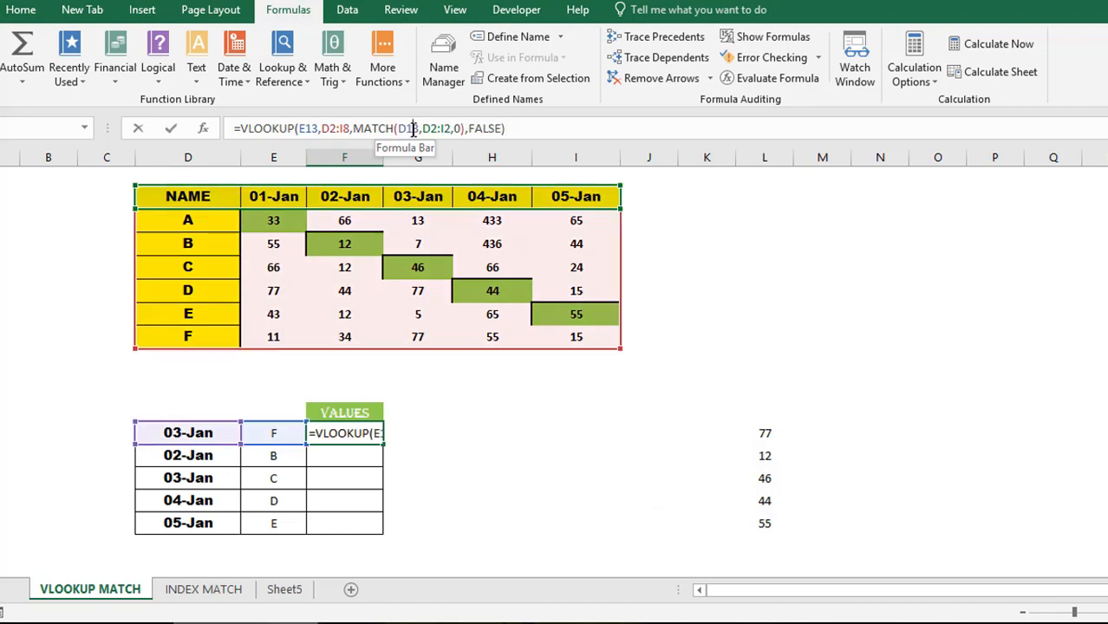
left_click(305, 128)
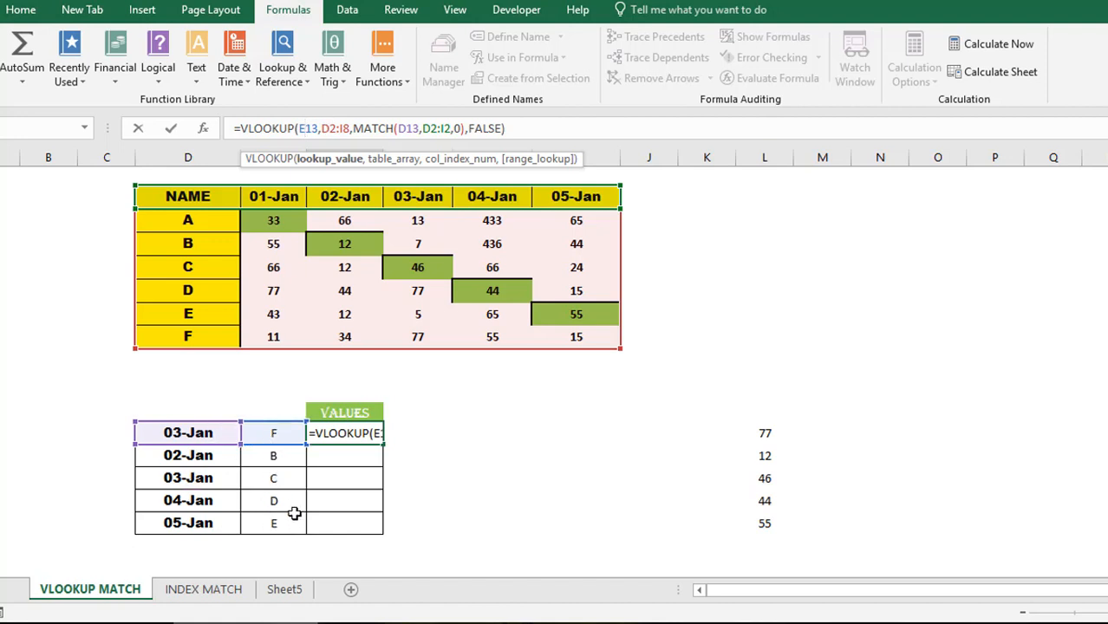
left_click(332, 128)
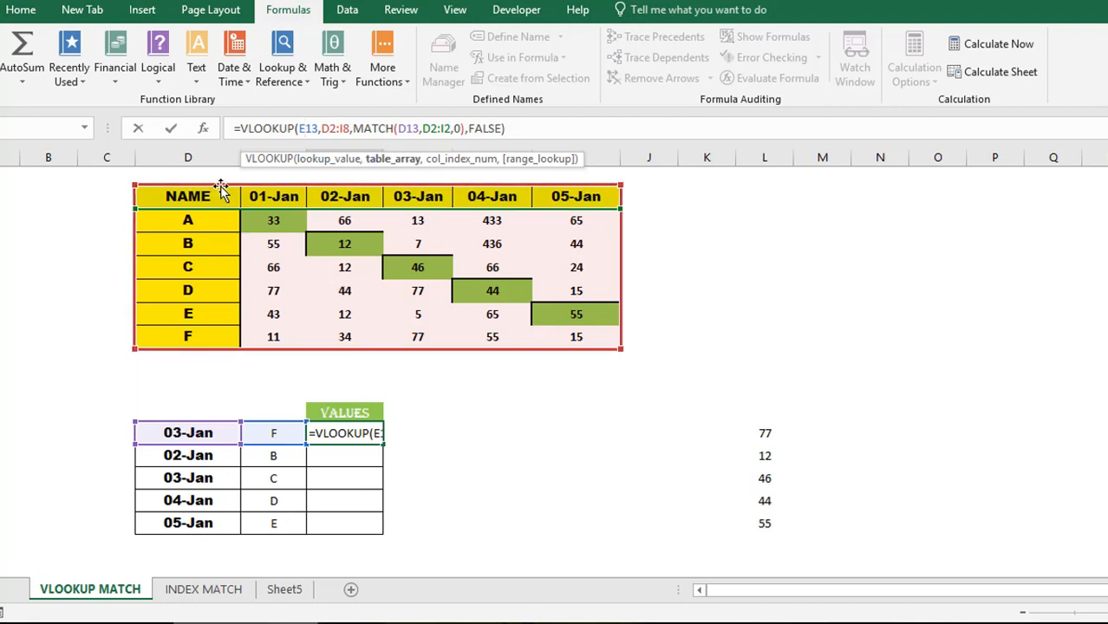
key("F4")
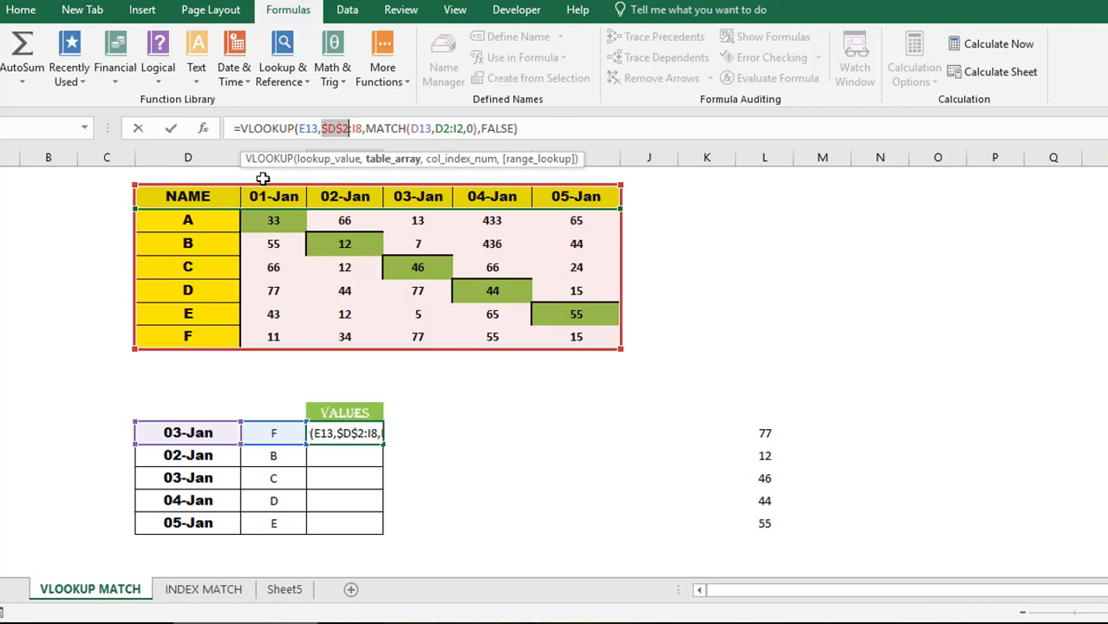
left_click(358, 128)
key("F4")
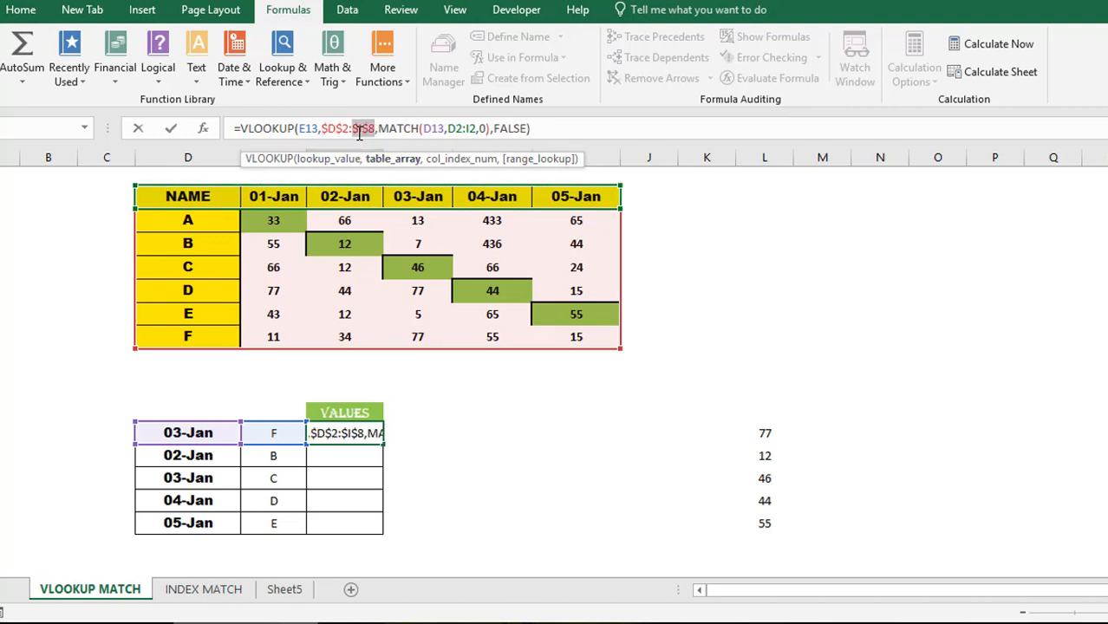
- Make the MATCH lookup range absolute as $D$2:$I$2 and commit the formula
left_click(437, 128)
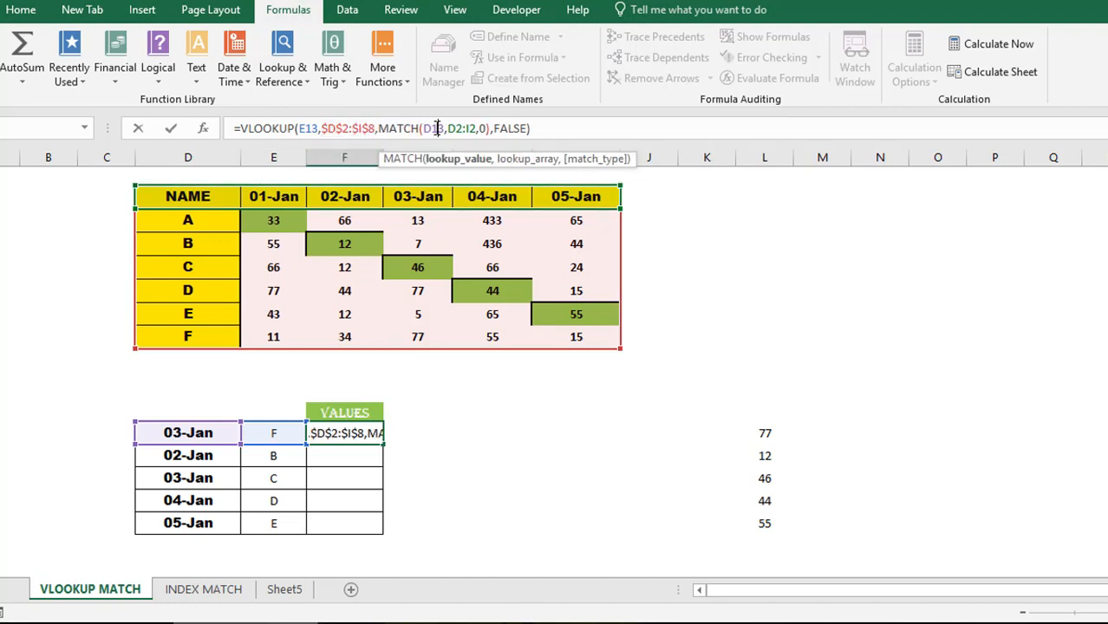
left_click(203, 433)
left_click(458, 129)
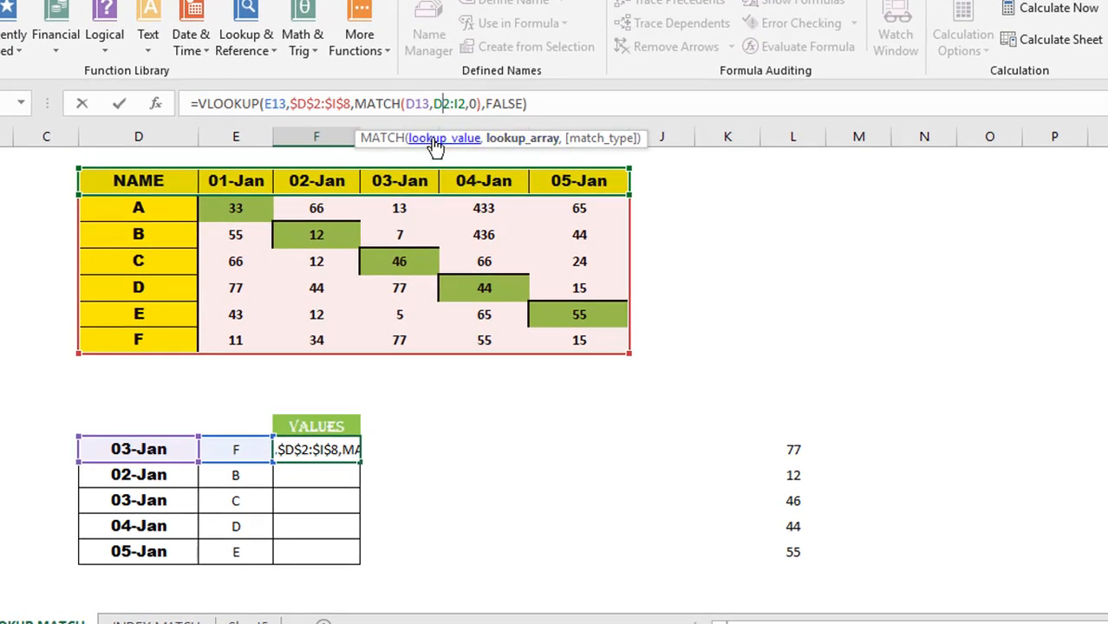
mouse_move(454, 104)
left_mouse_down()
mouse_move(433, 104)
mouse_move(469, 104)
left_mouse_up()
key("F4")
key("F4")
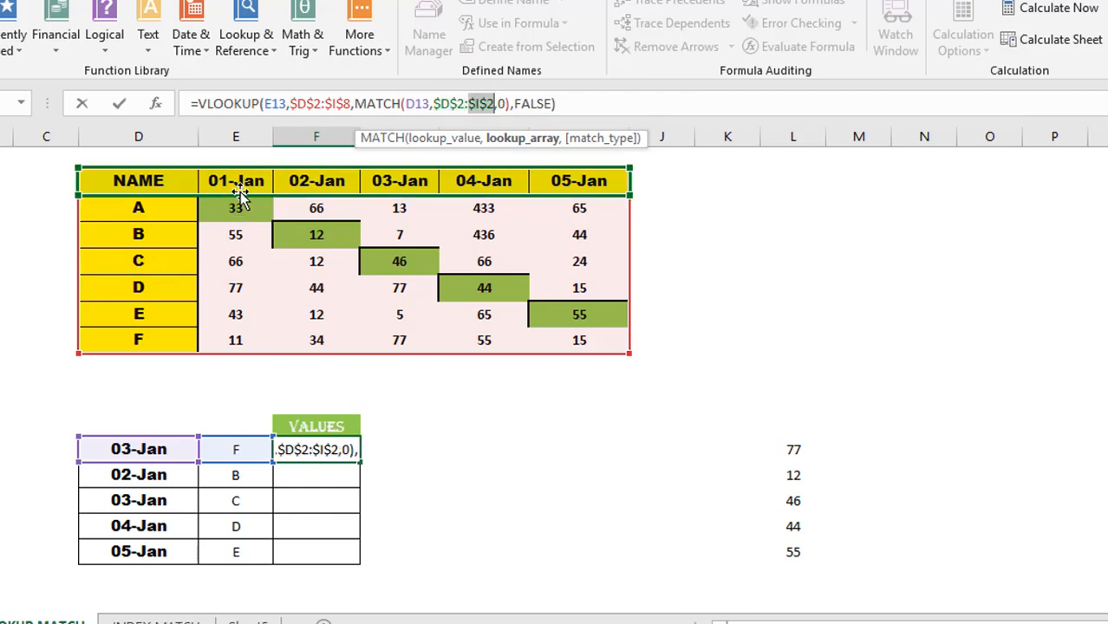
mouse_move(241, 196)
left_mouse_down()
mouse_move(247, 300)
mouse_move(248, 186)
left_mouse_up()
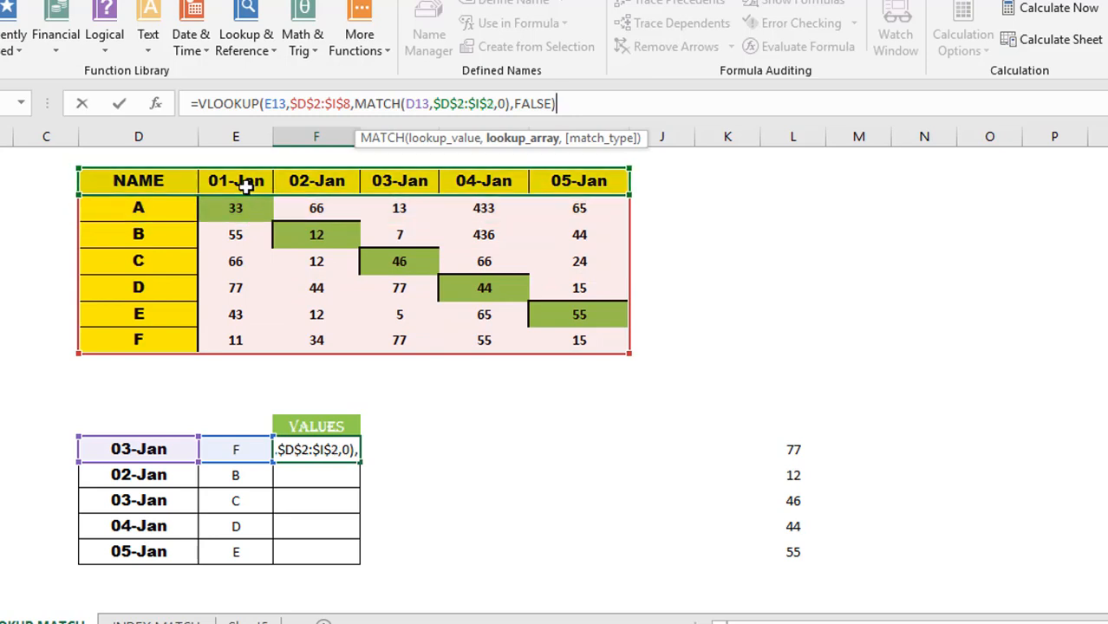
key("ctrl+Return")
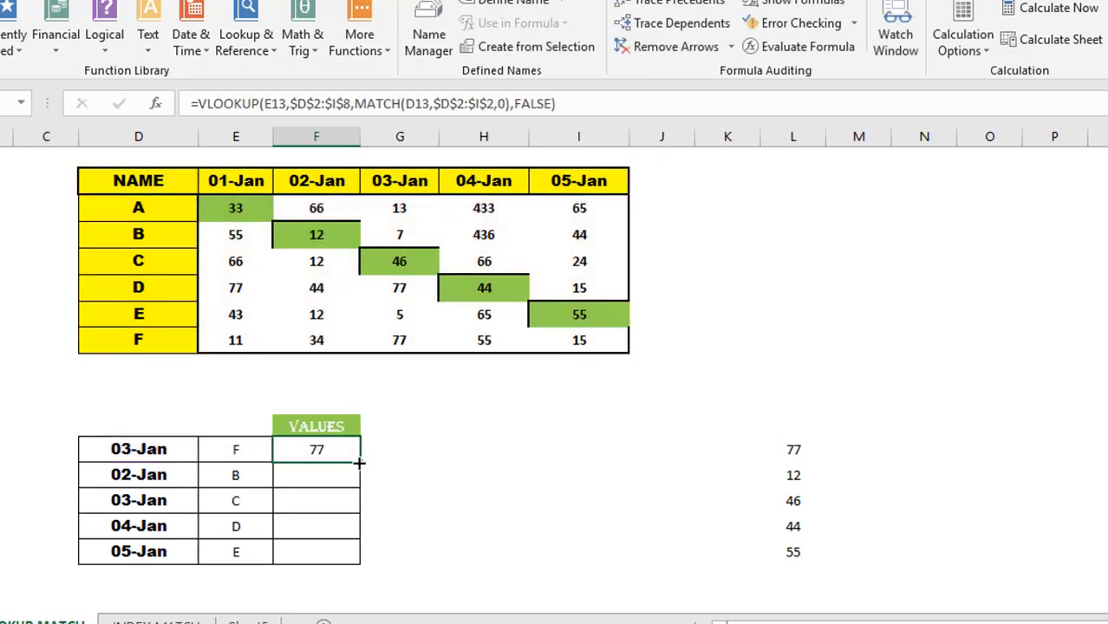
- Fill F13's formula down to F17 and enter the name A in E13:E17
left_click_drag(360, 461, 360, 563)
left_click(470, 539)
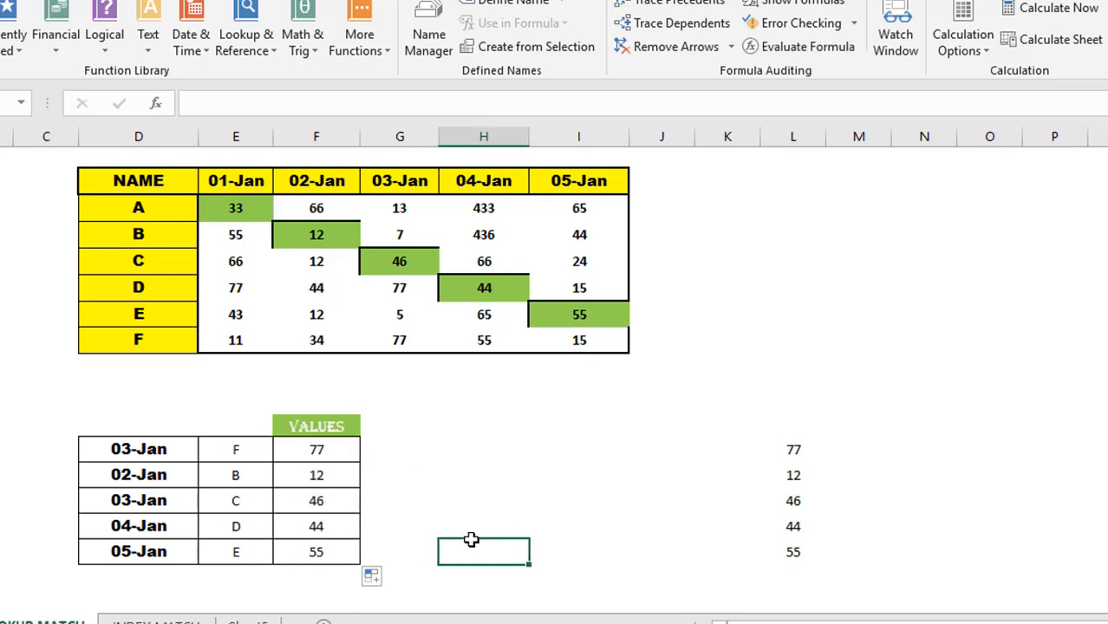
left_click(254, 449)
key("BackSpace")
type("A")
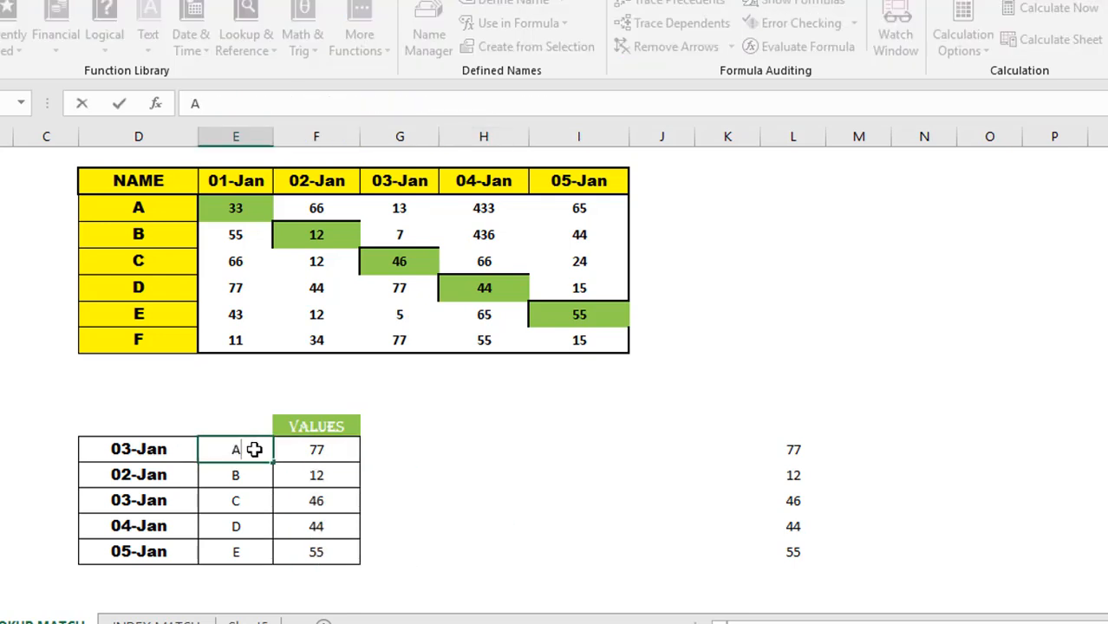
key("Return")
type("A")
key("Return")
type("C")
key("Delete")
type("A")
key("Return")
type("A")
key("Return")
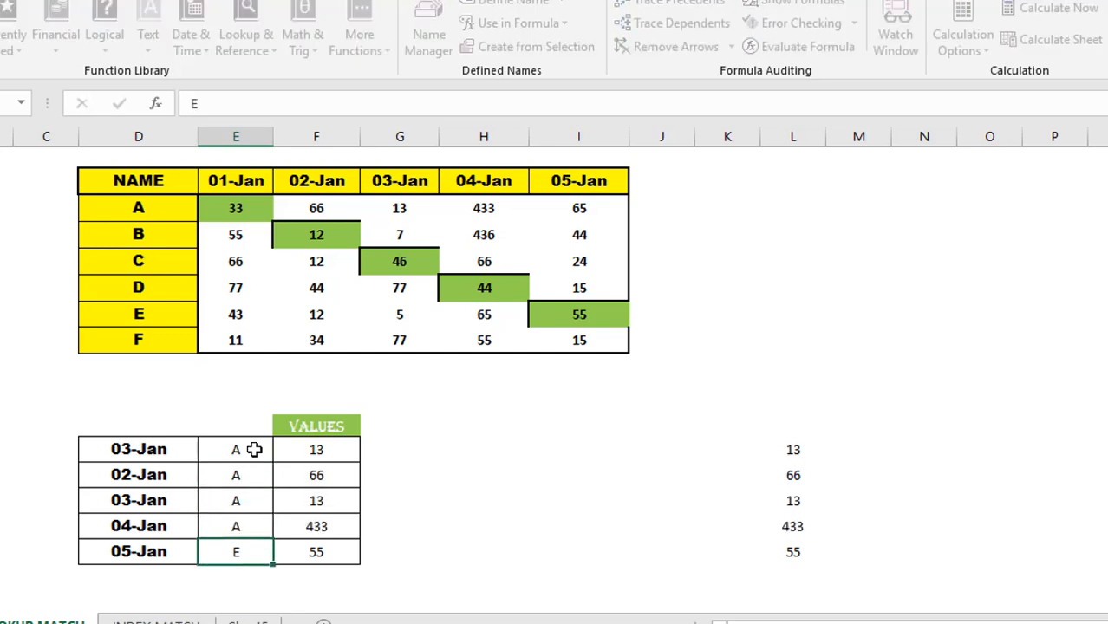
type("A")
key("ctrl+Return")
key("Up")
key("Up")
key("Up")
key("Up")
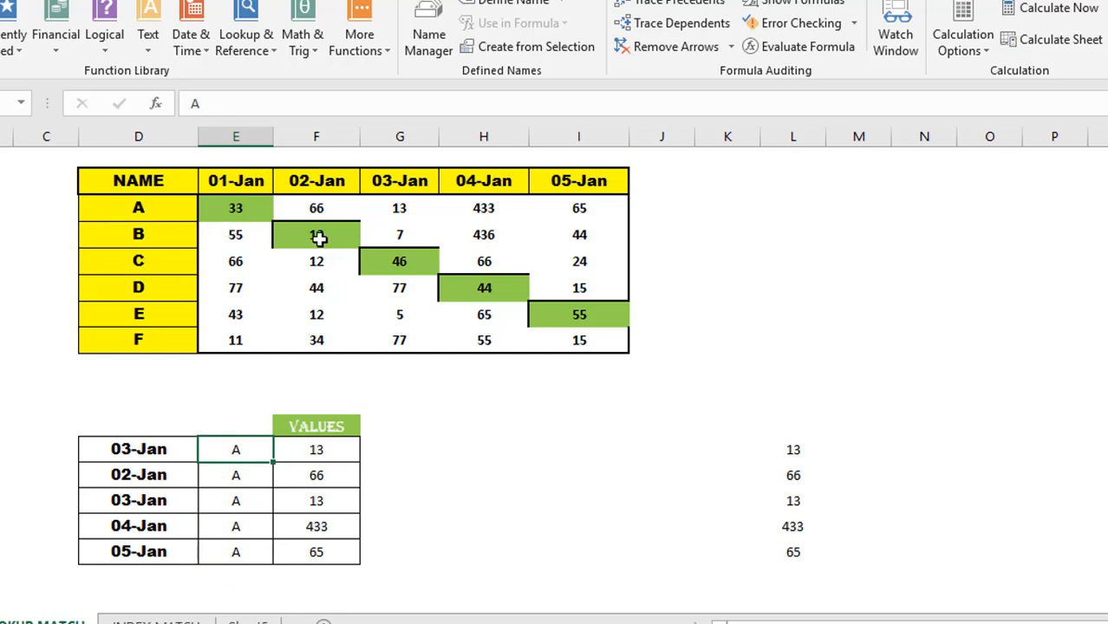
- Compare the results with A's table values 13, 66, 433 and 65
left_click(404, 211)
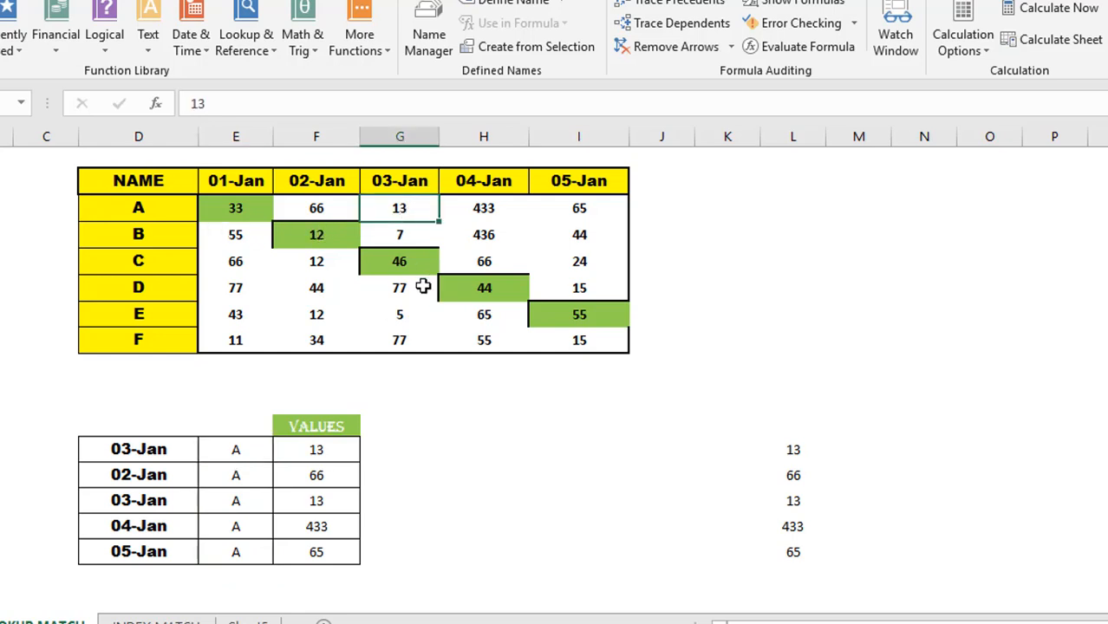
left_click(338, 482)
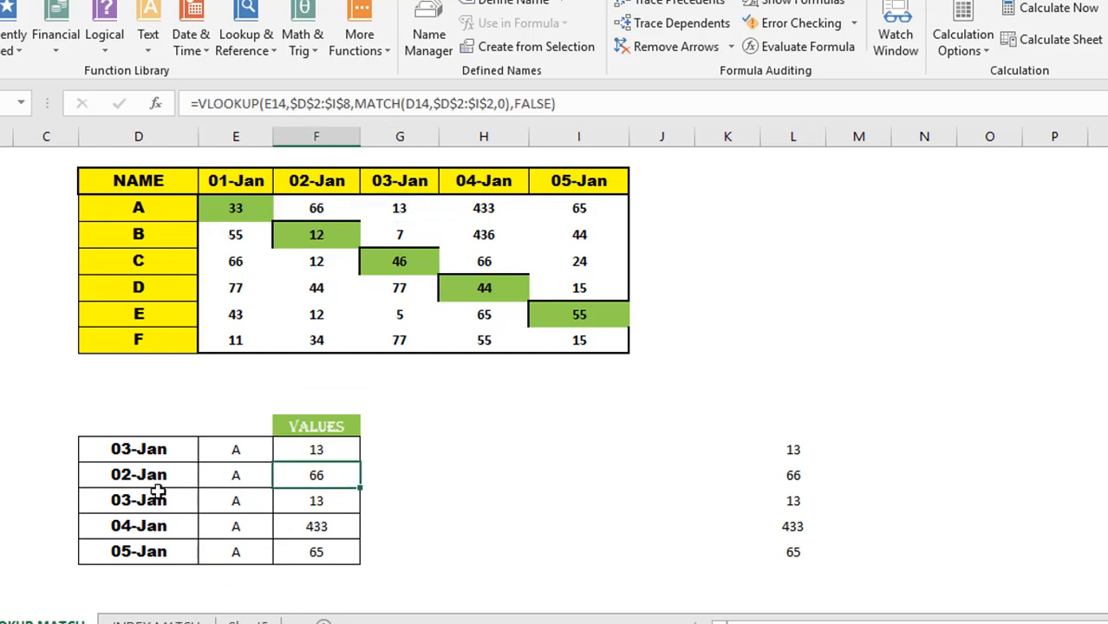
left_click(325, 206)
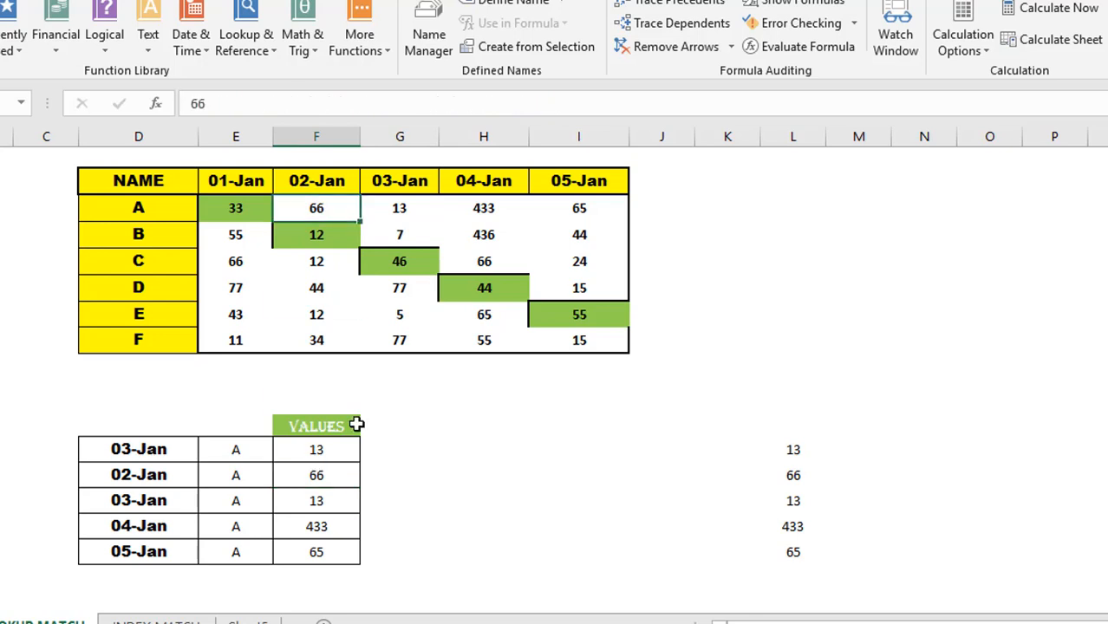
left_click(322, 498)
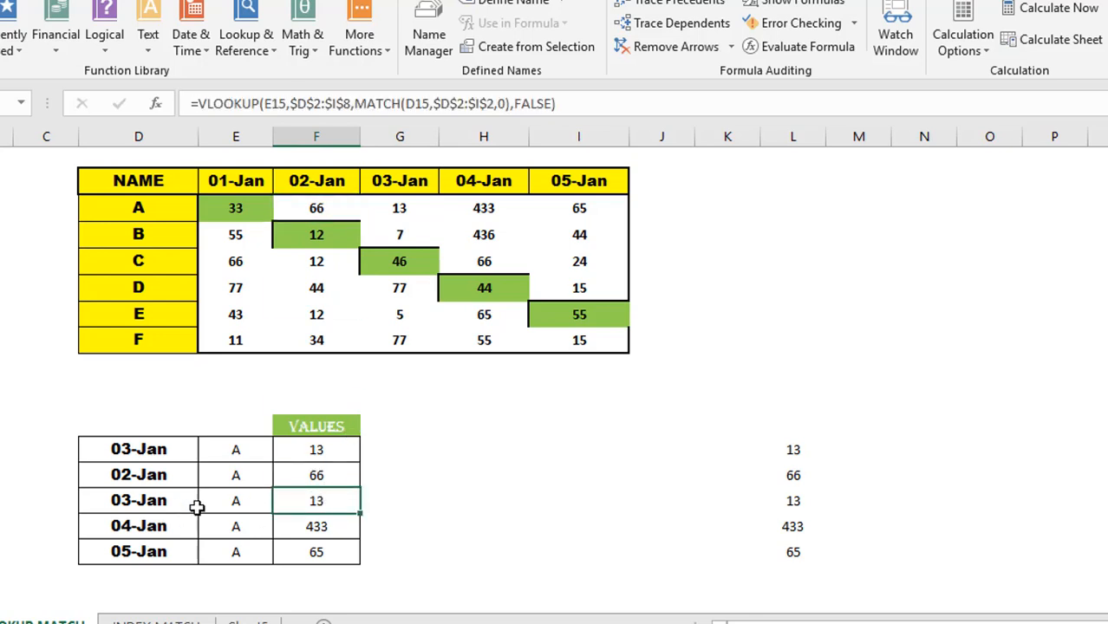
left_click(336, 526)
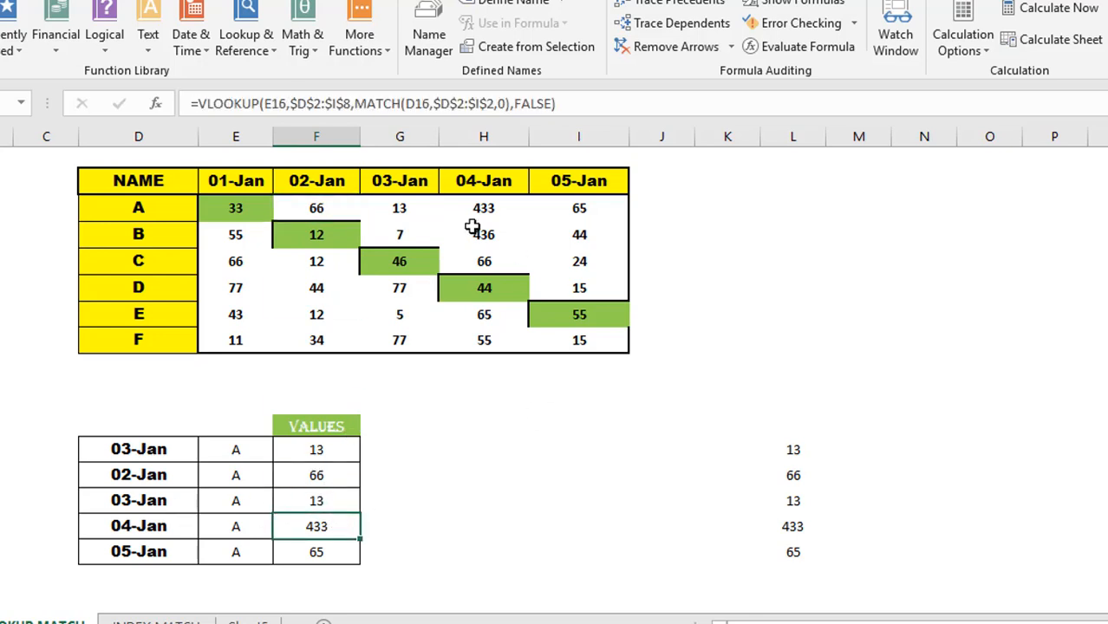
left_click(496, 207)
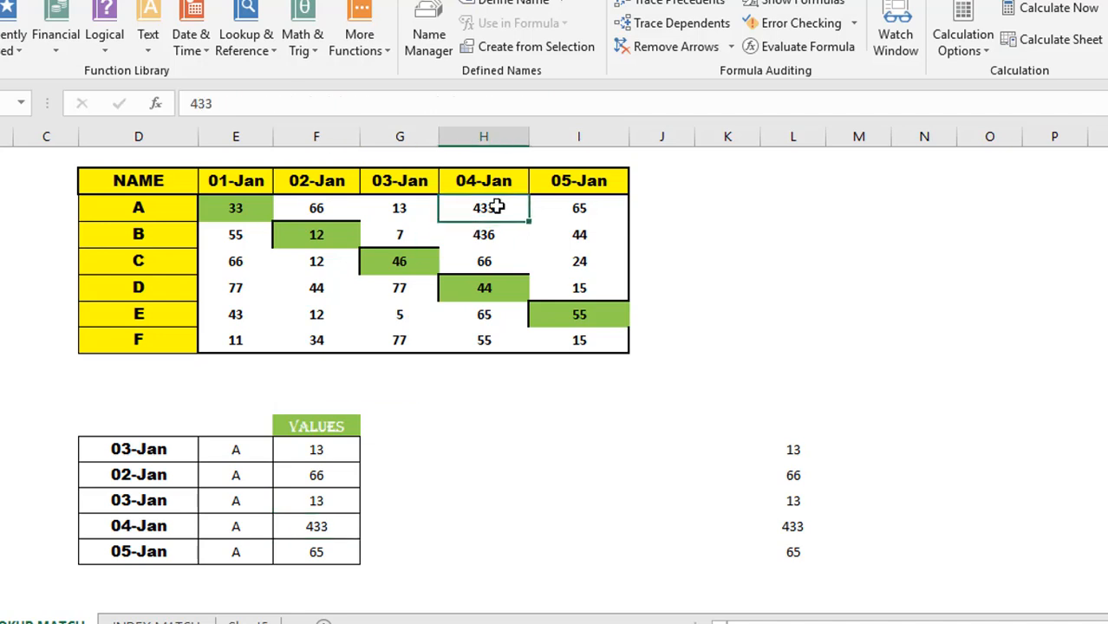
left_click(578, 207)
- Enter the name B in E13:E17 and check the results 7, 12, 7, 436, 44
left_click(255, 455)
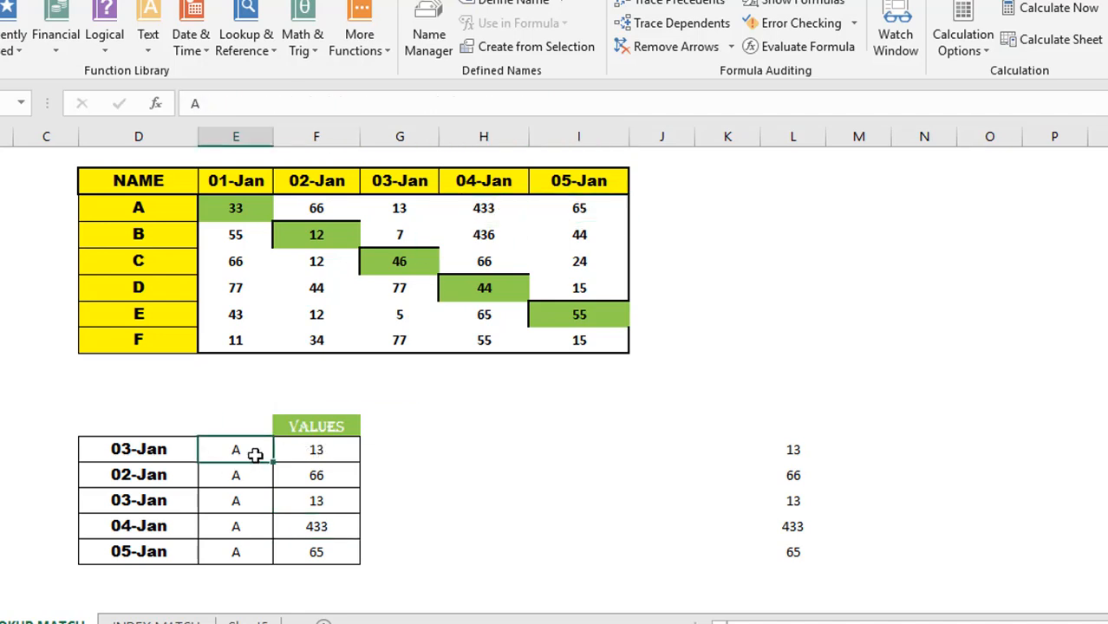
type("B")
key("Return")
type("B")
key("Return")
type("B")
key("Return")
type("B")
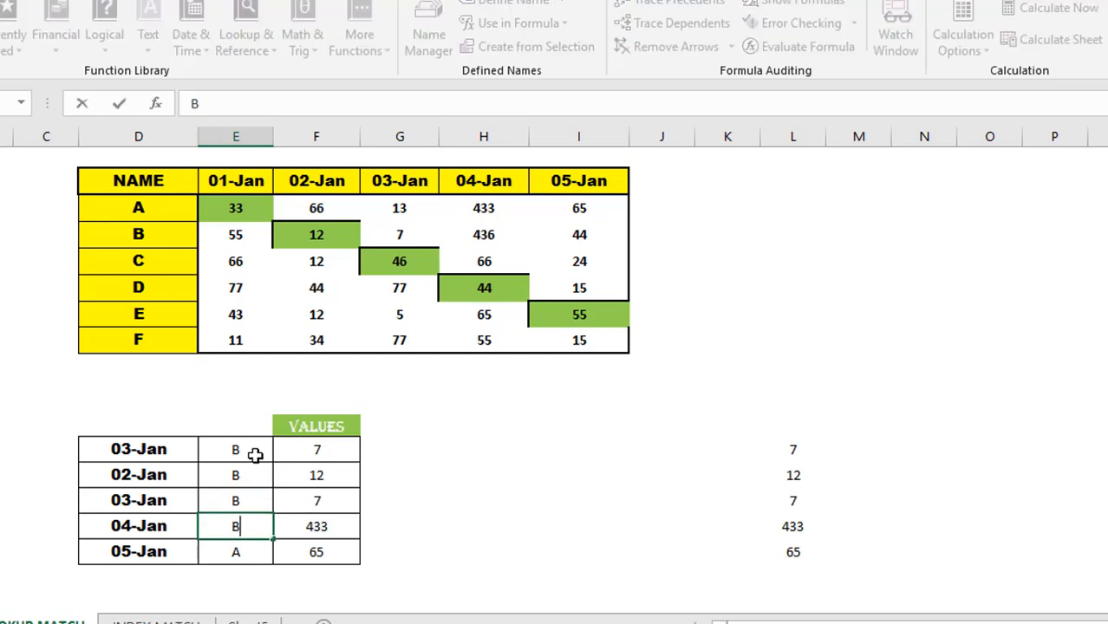
key("Return")
type("B")
key("Return")
key("Up")
key("Up")
key("Up")
key("Up")
key("Up")
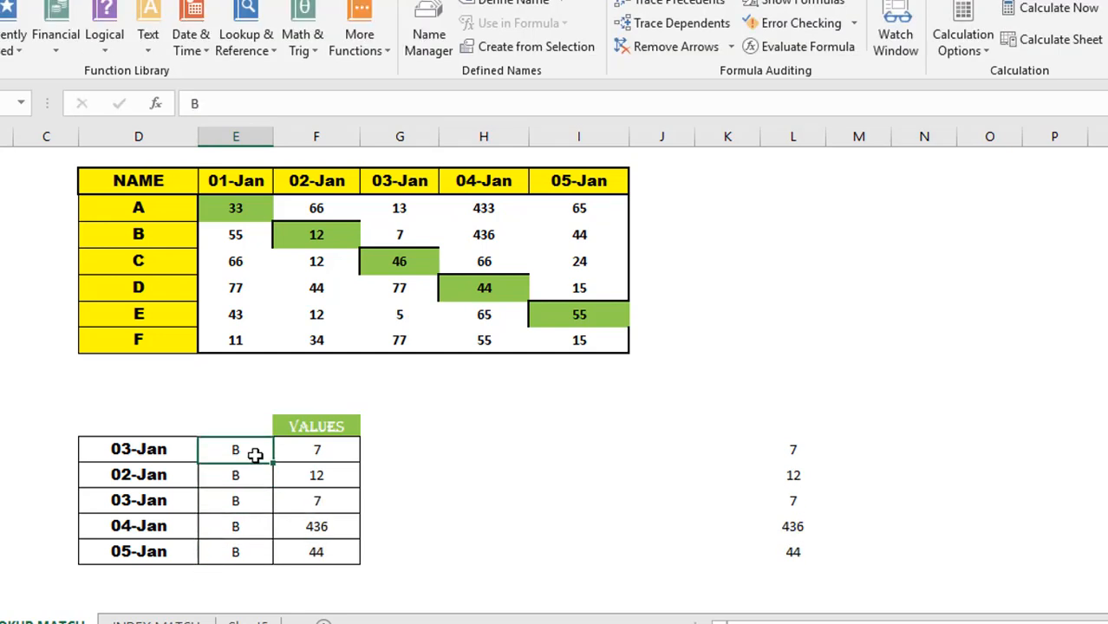
key("Right")
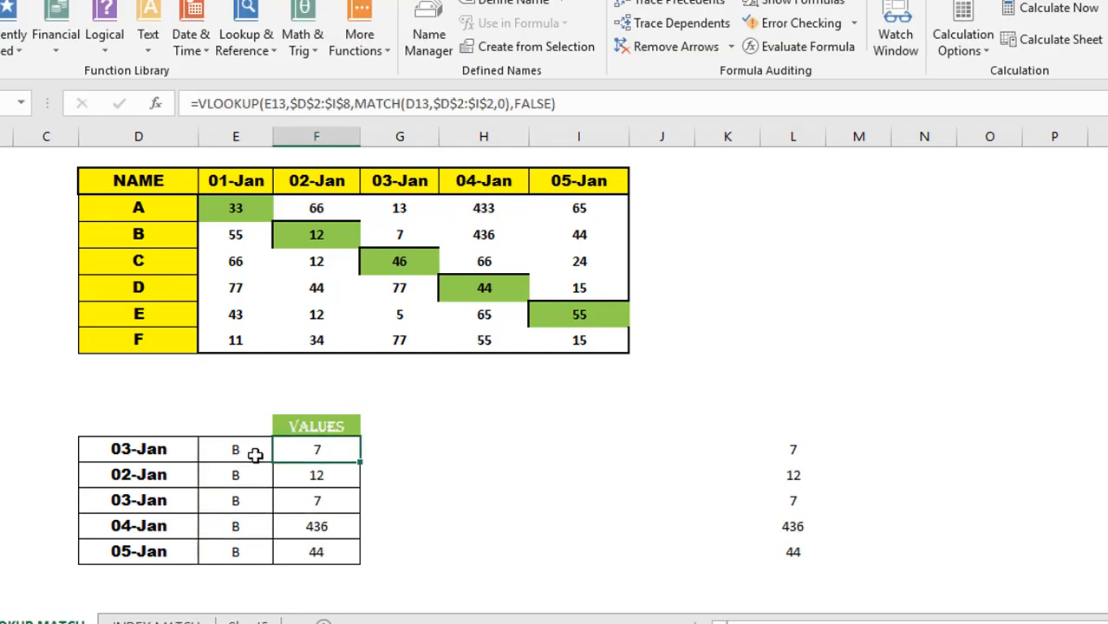
key("Down")
key("Down")
key("Down")
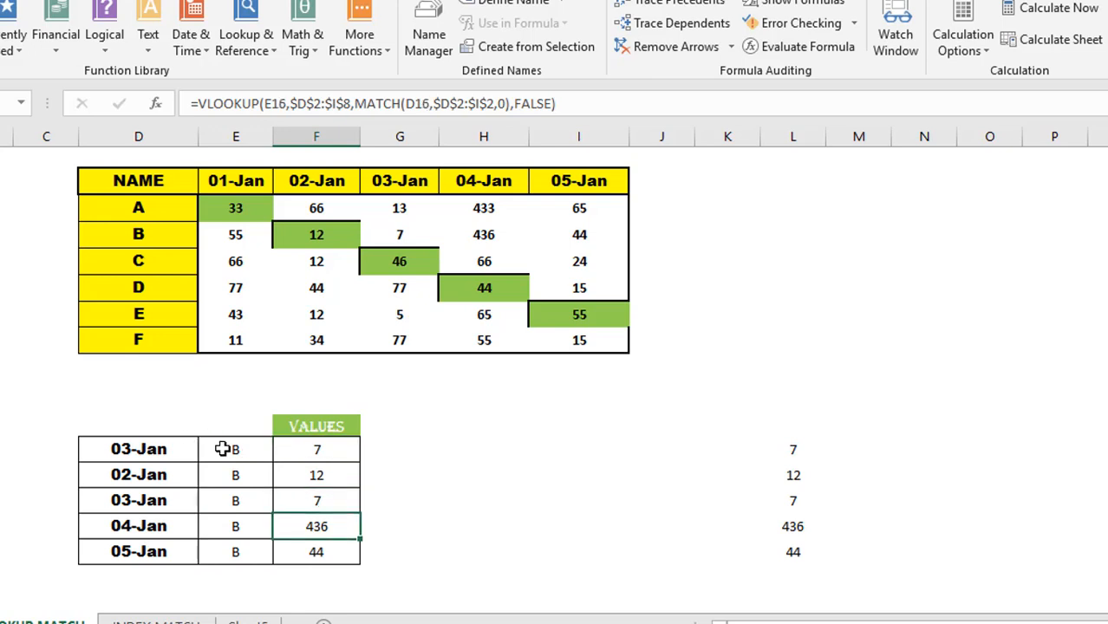
left_click(223, 448)
key("shift+Down")
key("shift+Down")
key("Left")
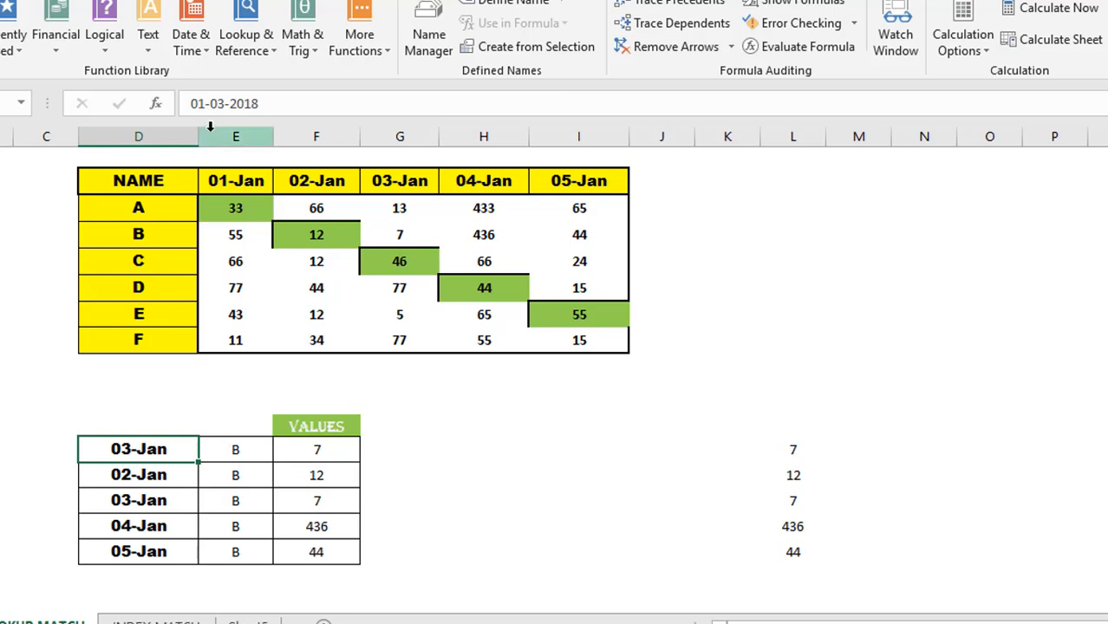
- Set the first lookup date to 01-Jan and copy 03-Jan into the last two date cells
left_click(226, 103)
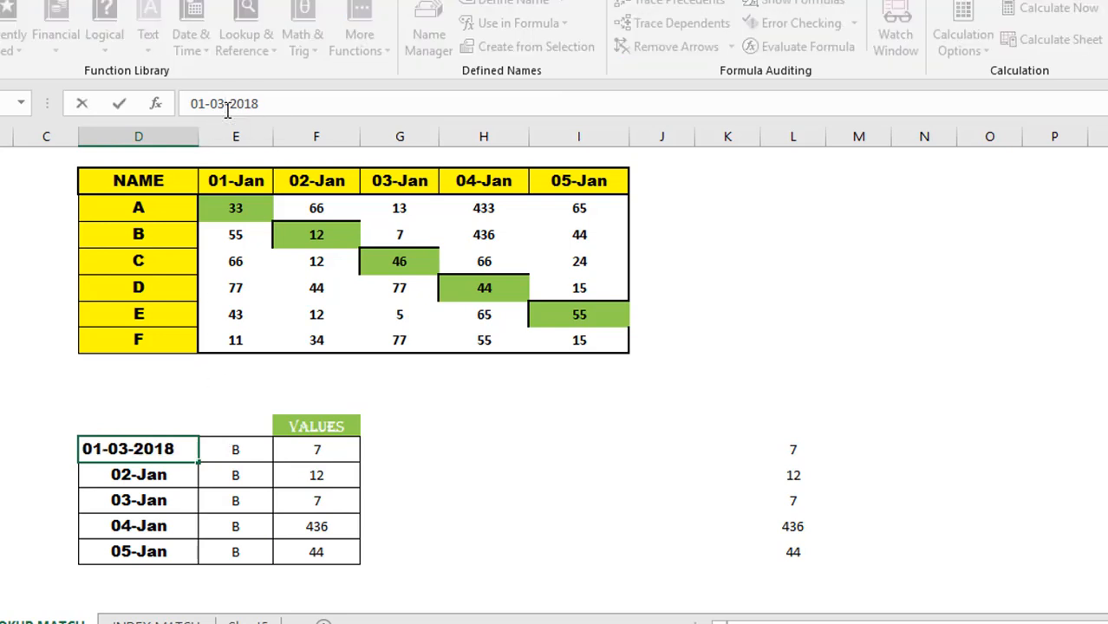
key("BackSpace")
type("1")
key("Return")
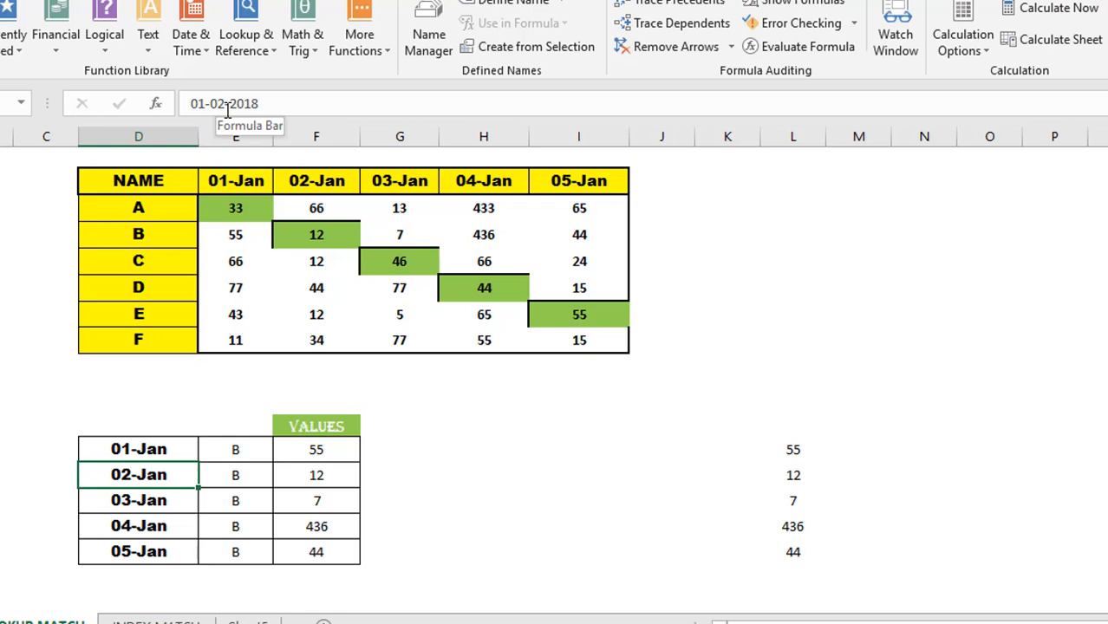
key("Down")
key("Down")
key("Up")
key("ctrl+c")
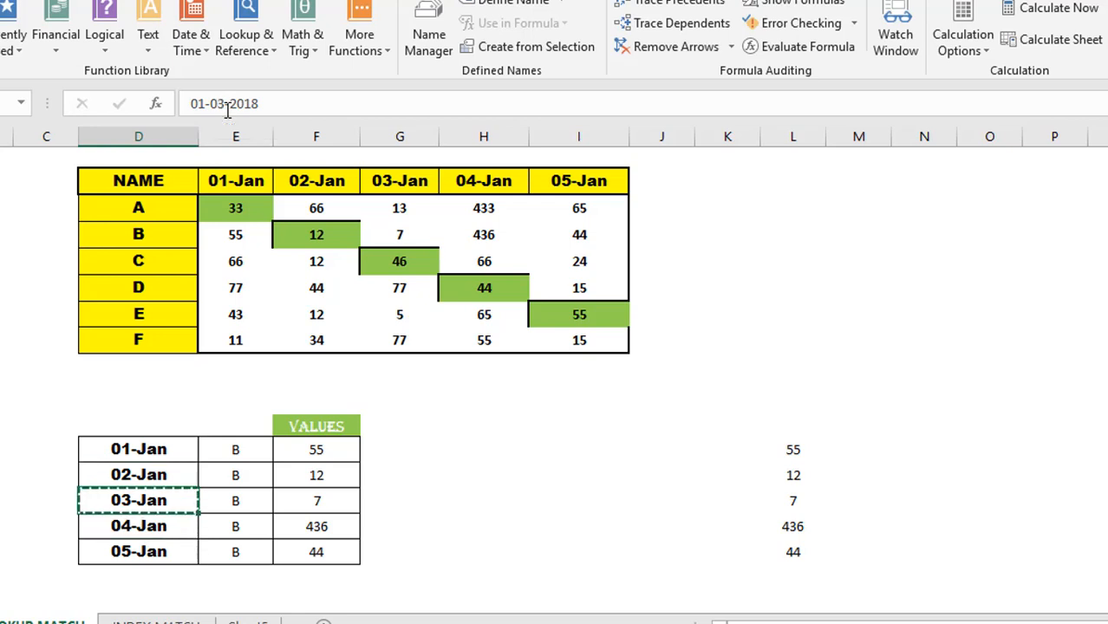
key("Down")
key("ctrl+v")
key("Down")
key("ctrl+v")
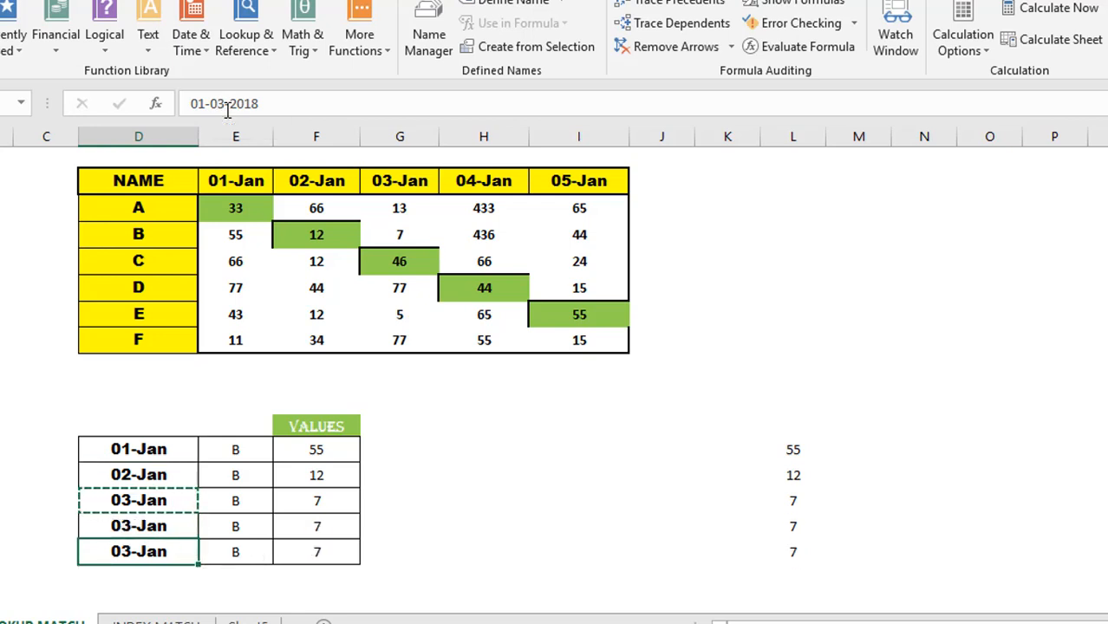
key("Escape")
- Remove the leading = from F14's 02-Jan formula so it shows as text
key("Right")
key("Right")
key("Up")
key("Up")
key("Up")
key("Up")
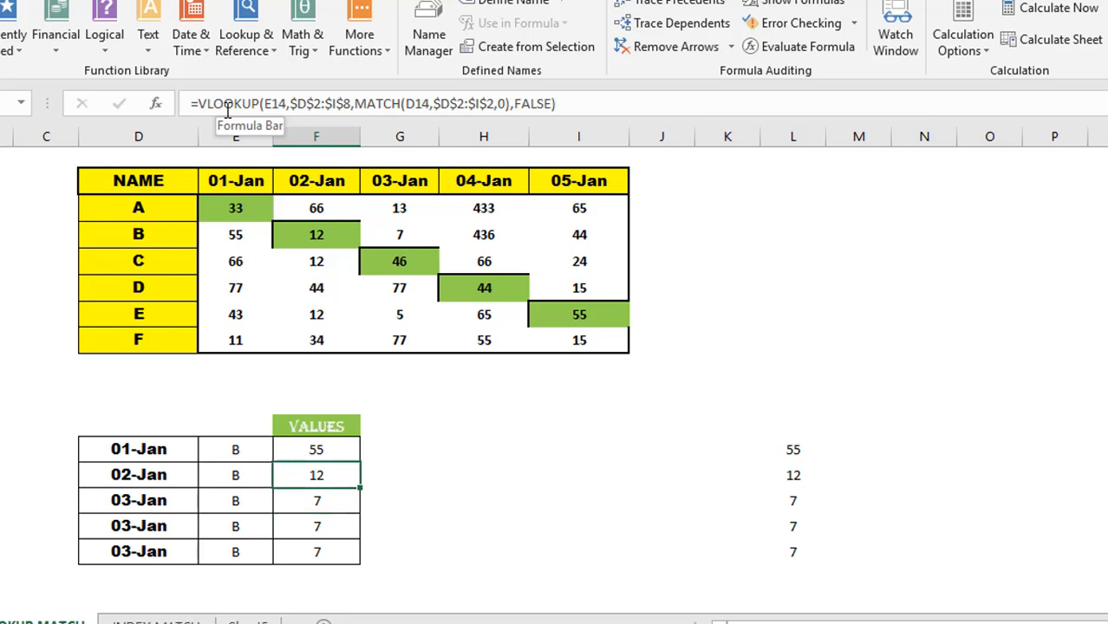
key("Down")
left_click(201, 103)
key("BackSpace")
key("Return")
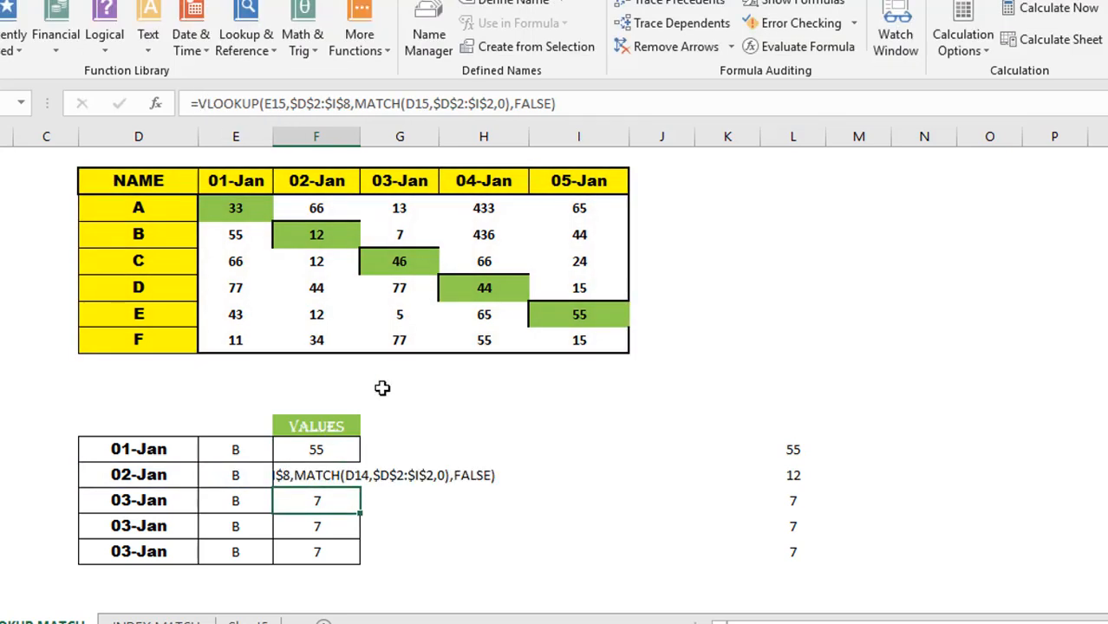
- Autofit column F to show the full VLOOKUP formula text, then go to the INDEX MATCH sheet
double_click(360, 136)
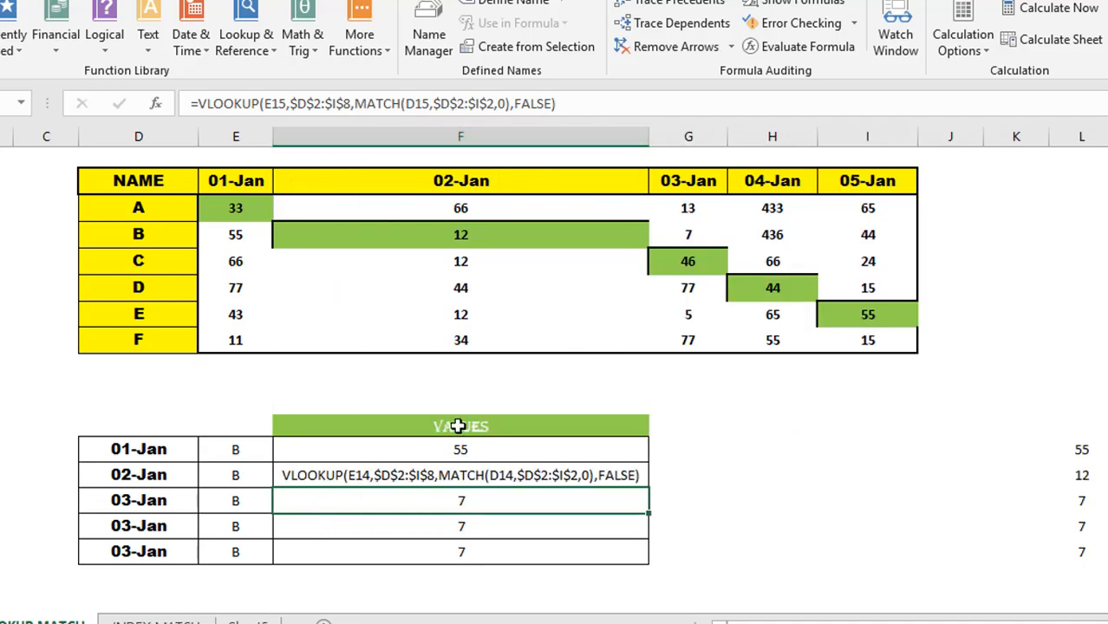
left_click(417, 471)
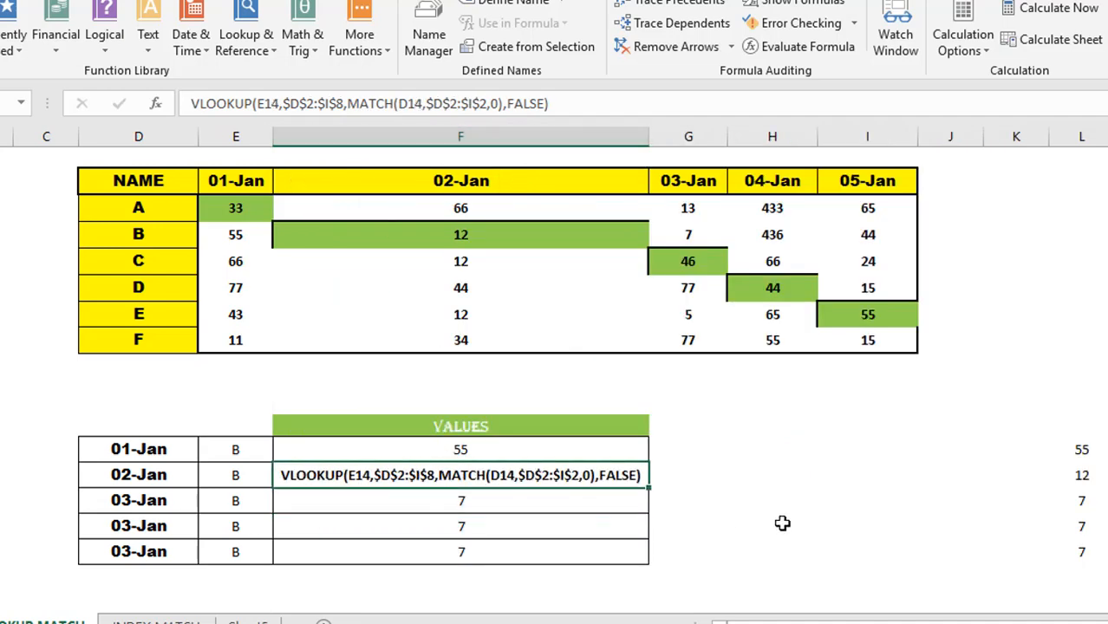
scroll(553, 364, "up", 2)
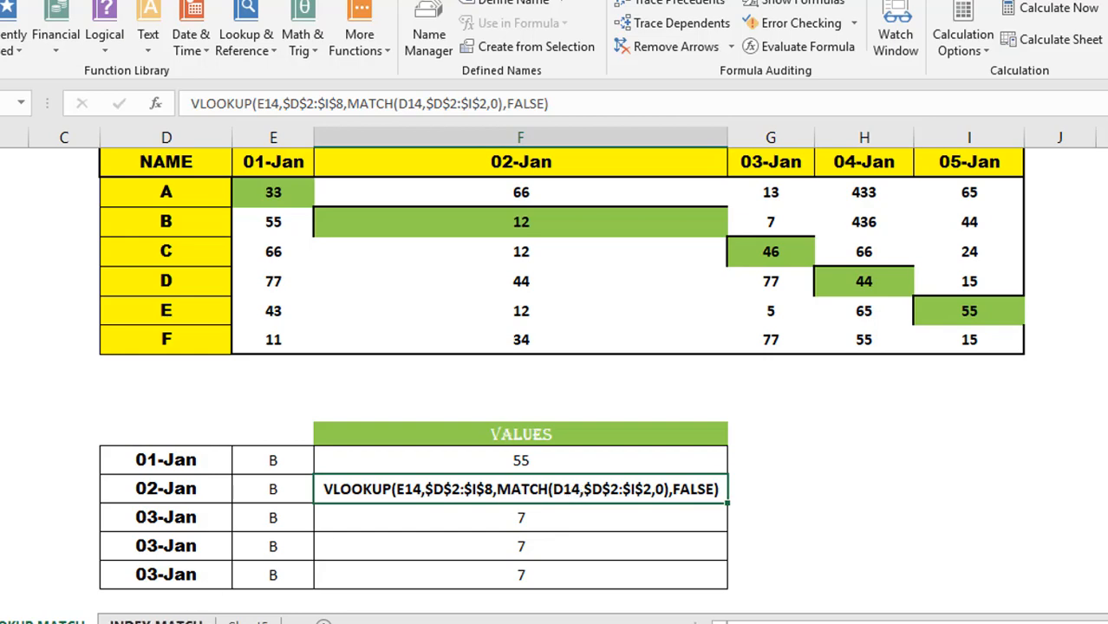
left_click(156, 621)
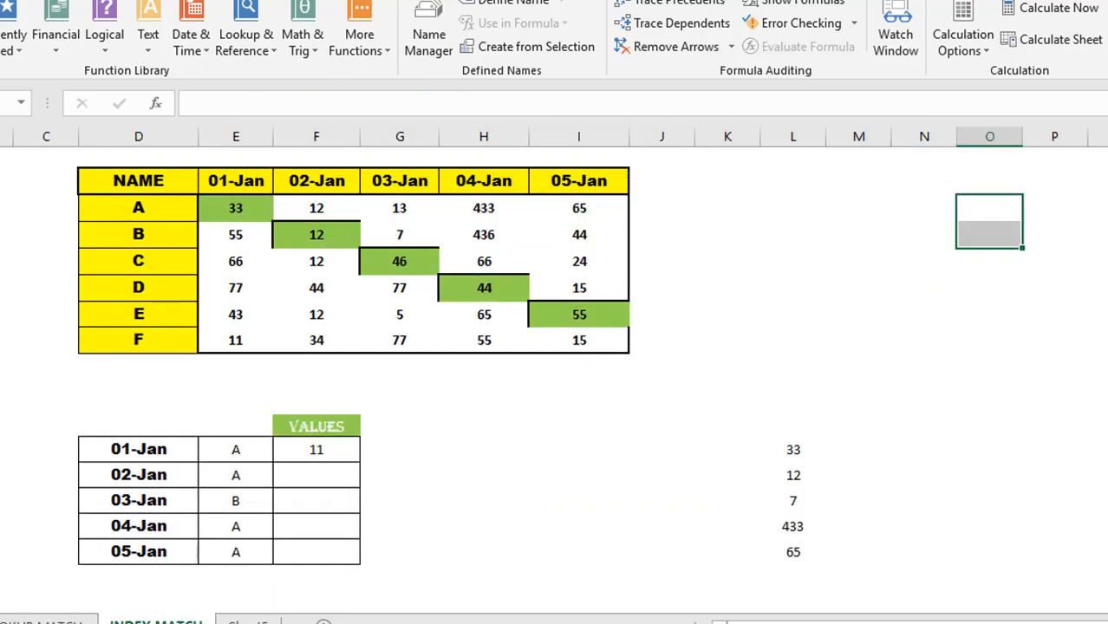
- Hide column L of check values and delete the 11 from F13
left_click(803, 124)
right_click(802, 123)
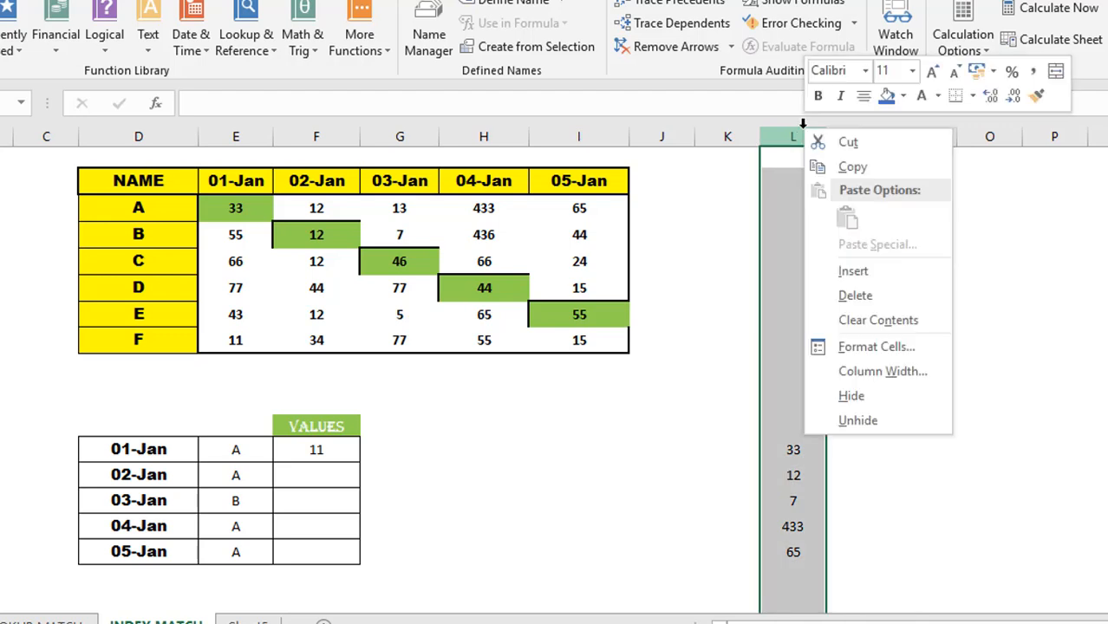
left_click(871, 395)
left_click(332, 449)
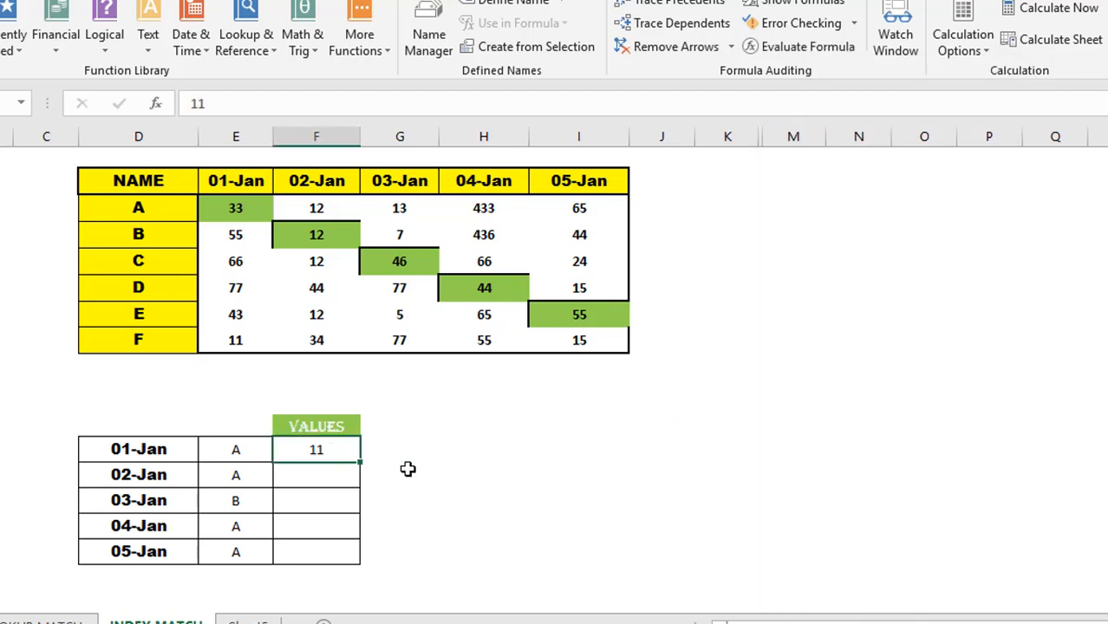
key("Delete")
type("=INDEX(")
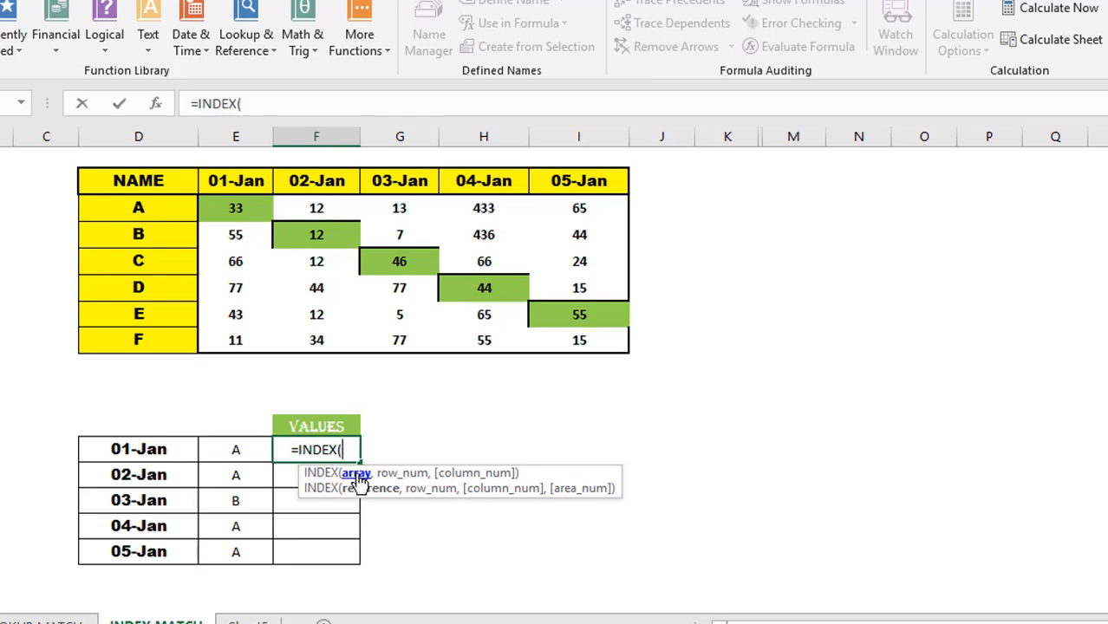
key("Escape")
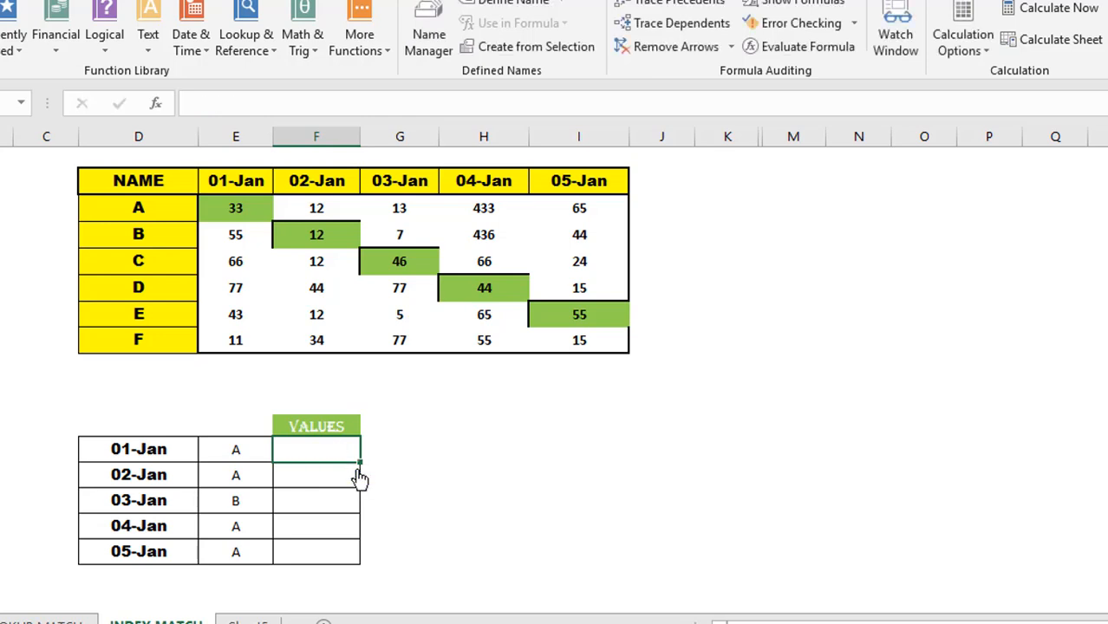
left_click(152, 449)
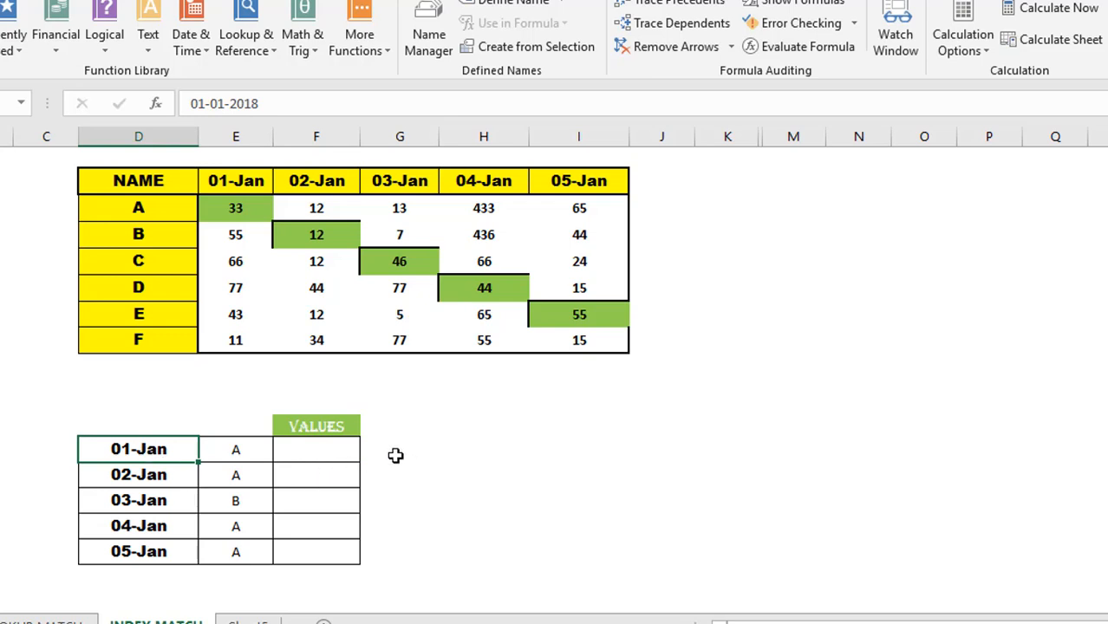
left_click(152, 180)
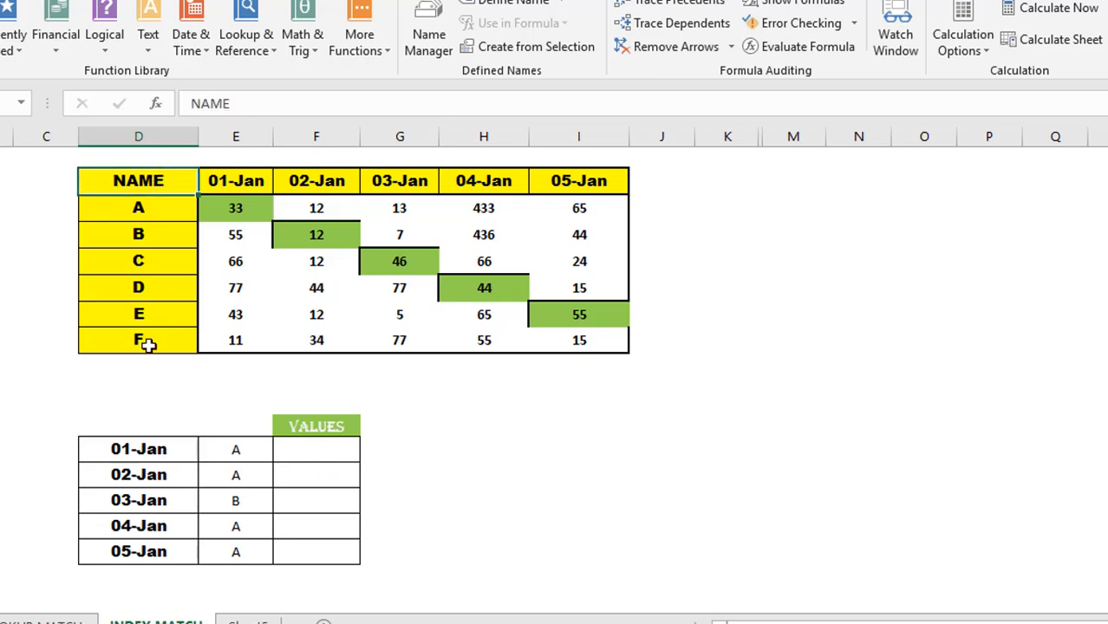
left_click(148, 345, "shift")
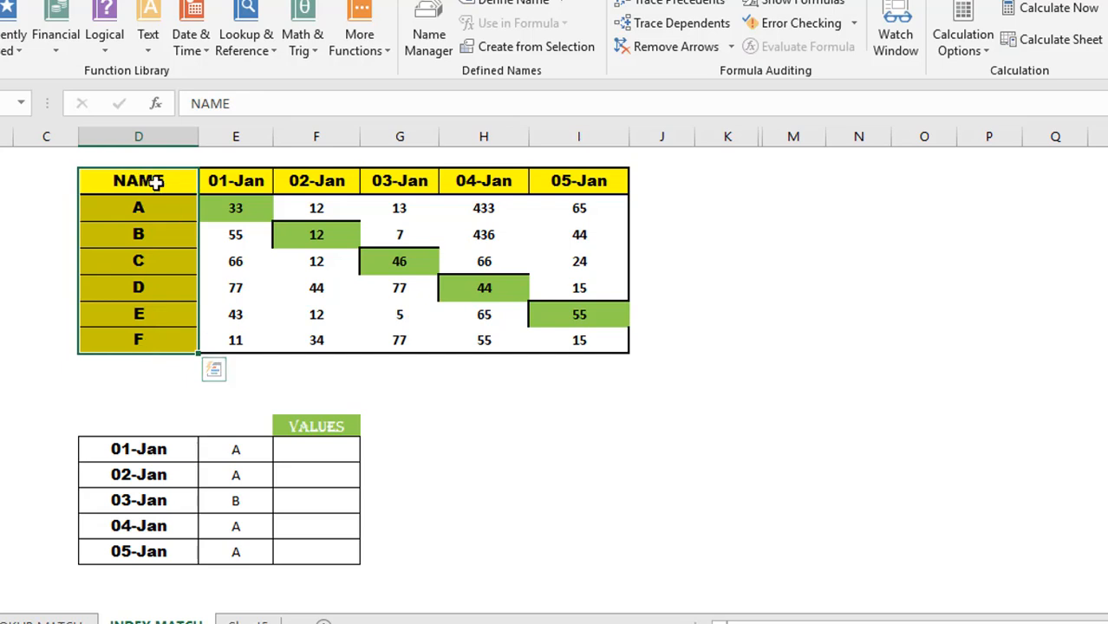
left_click(601, 348, "shift")
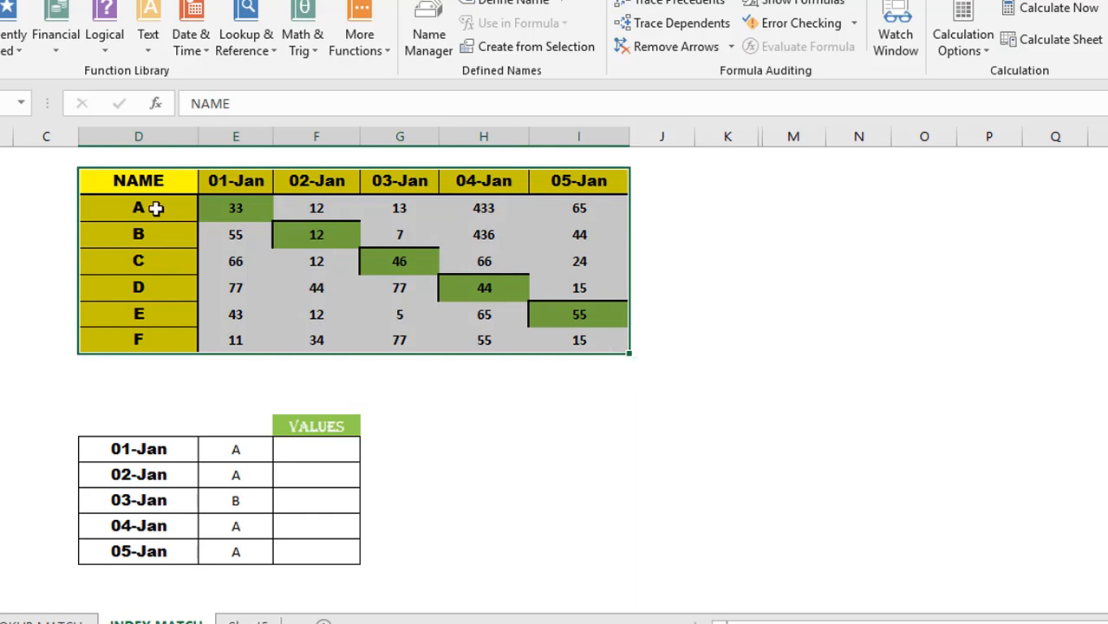
left_click(155, 208)
key("shift+Right")
key("shift+Right")
key("shift+Right")
key("shift+Right")
key("shift+Right")
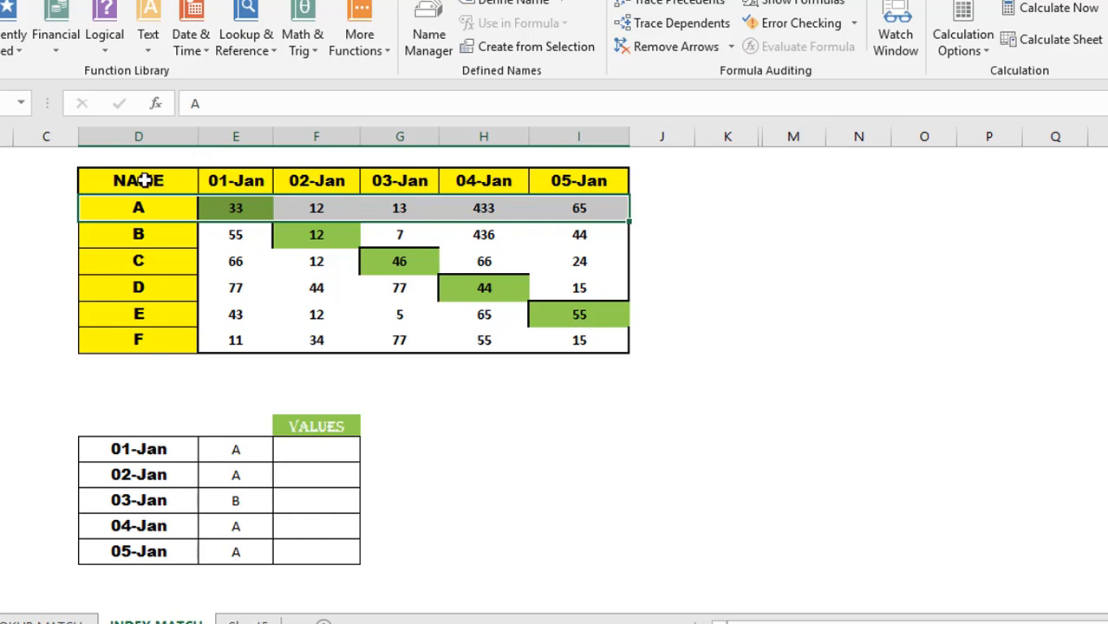
left_click(240, 182)
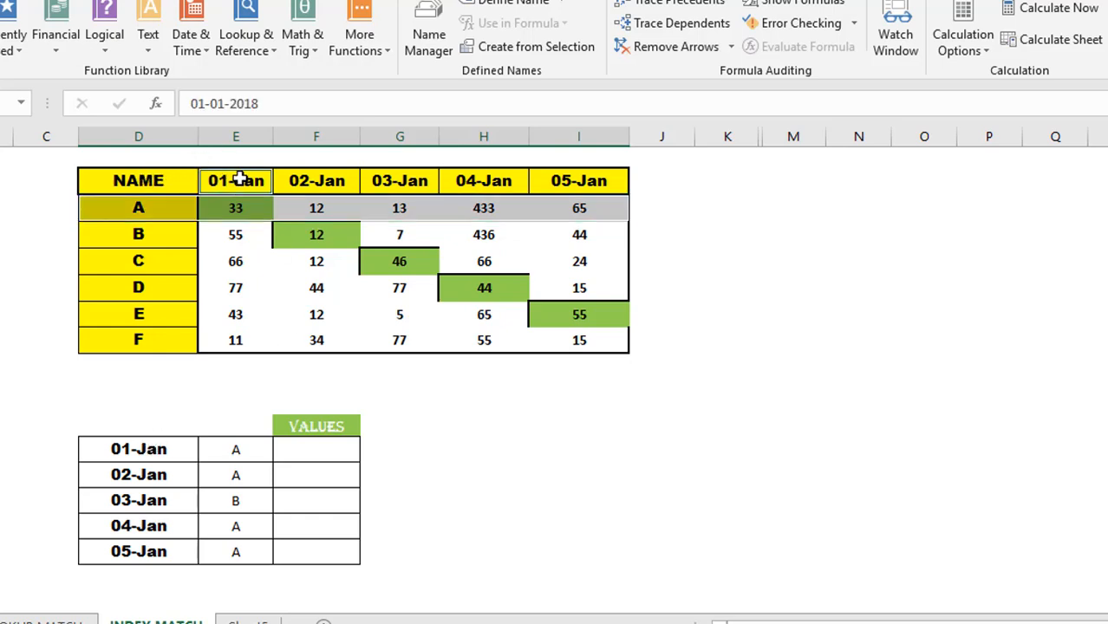
left_click(236, 236)
left_click(235, 260, "ctrl")
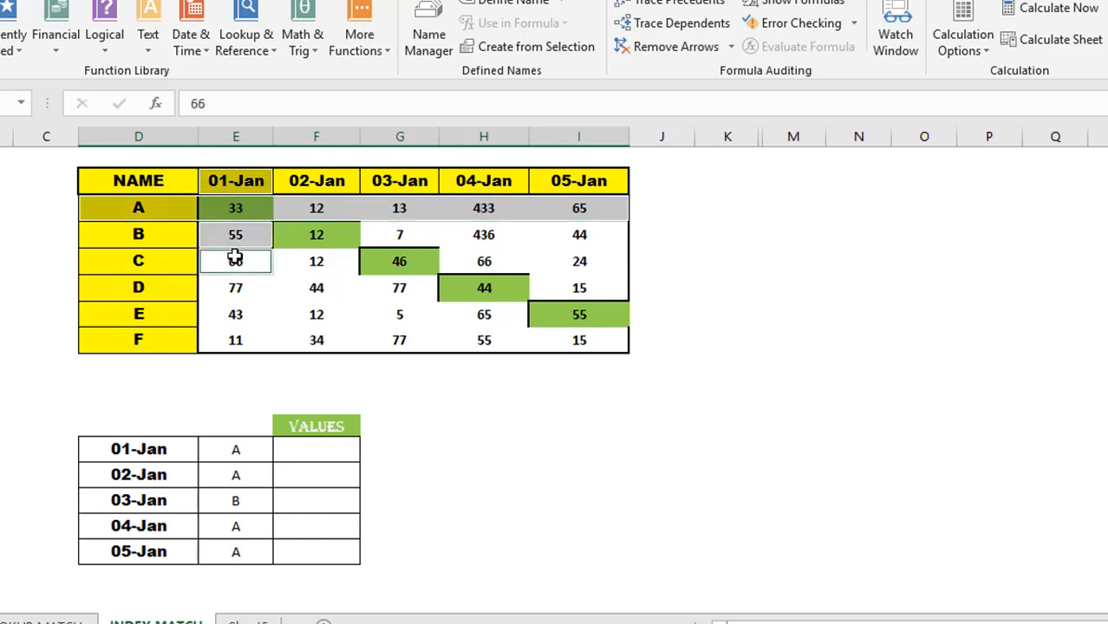
left_click(233, 286, "ctrl")
left_click(232, 314, "ctrl")
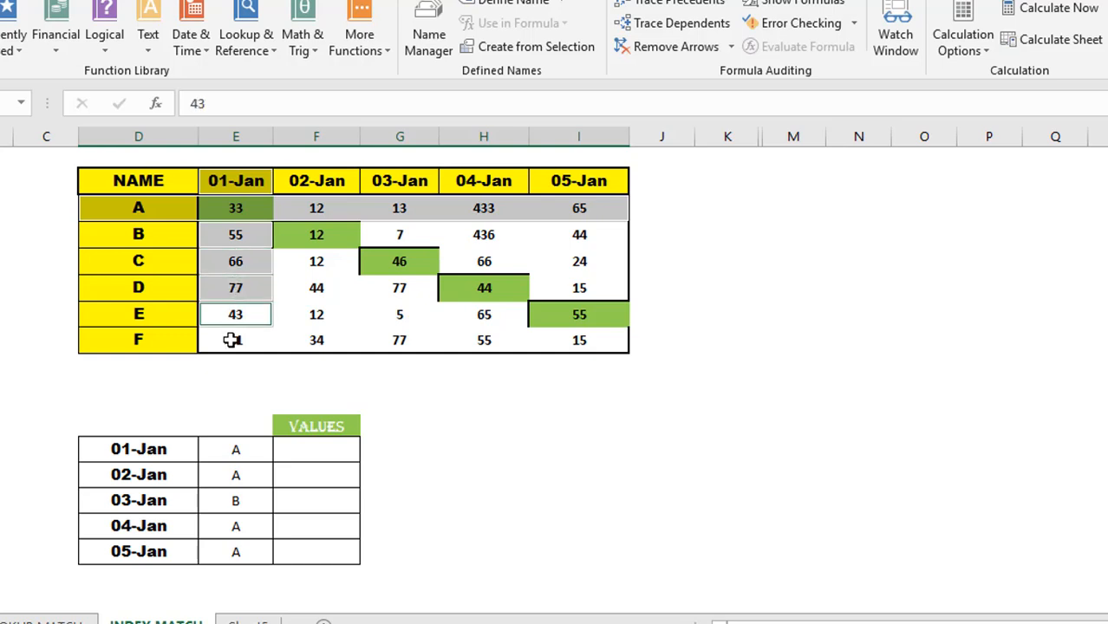
left_click(233, 340, "ctrl")
left_click(235, 364, "ctrl")
left_click(234, 384, "ctrl")
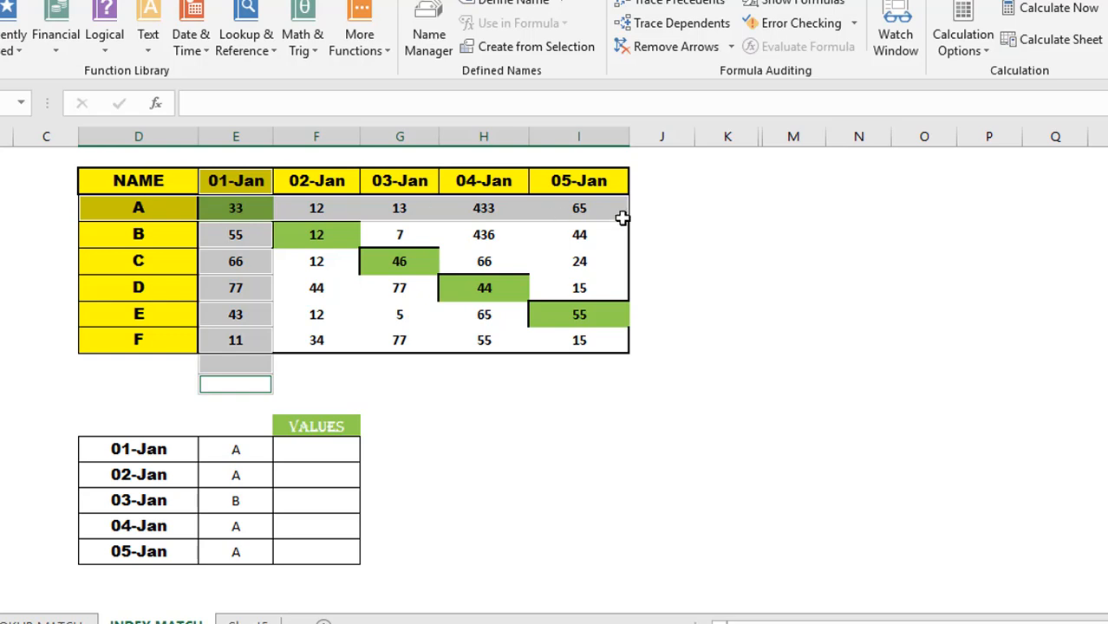
left_click(242, 209)
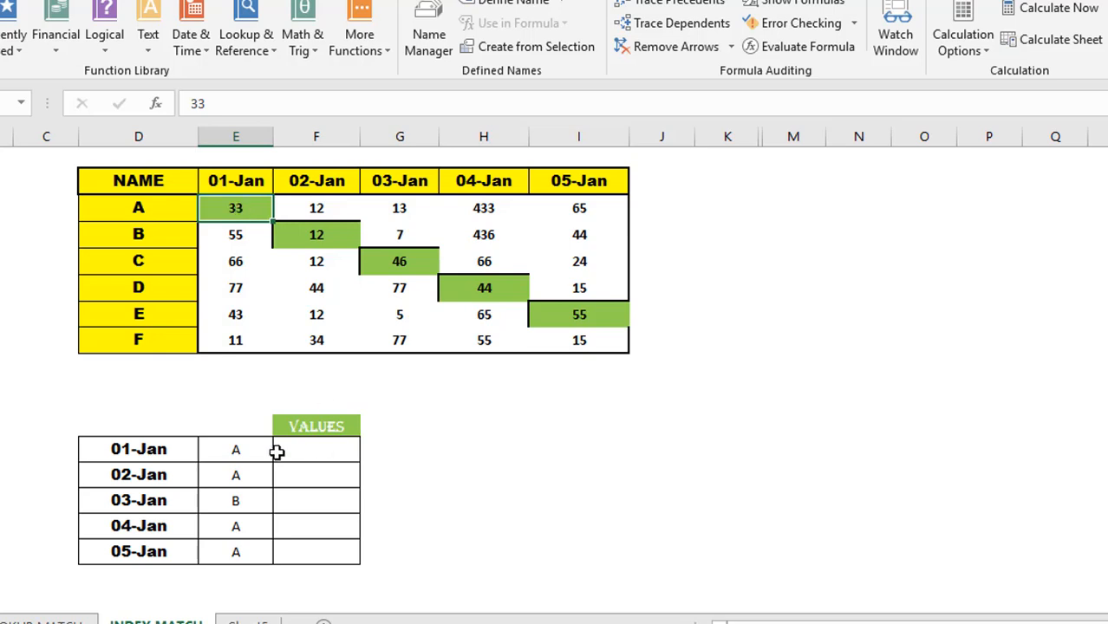
left_click(333, 452)
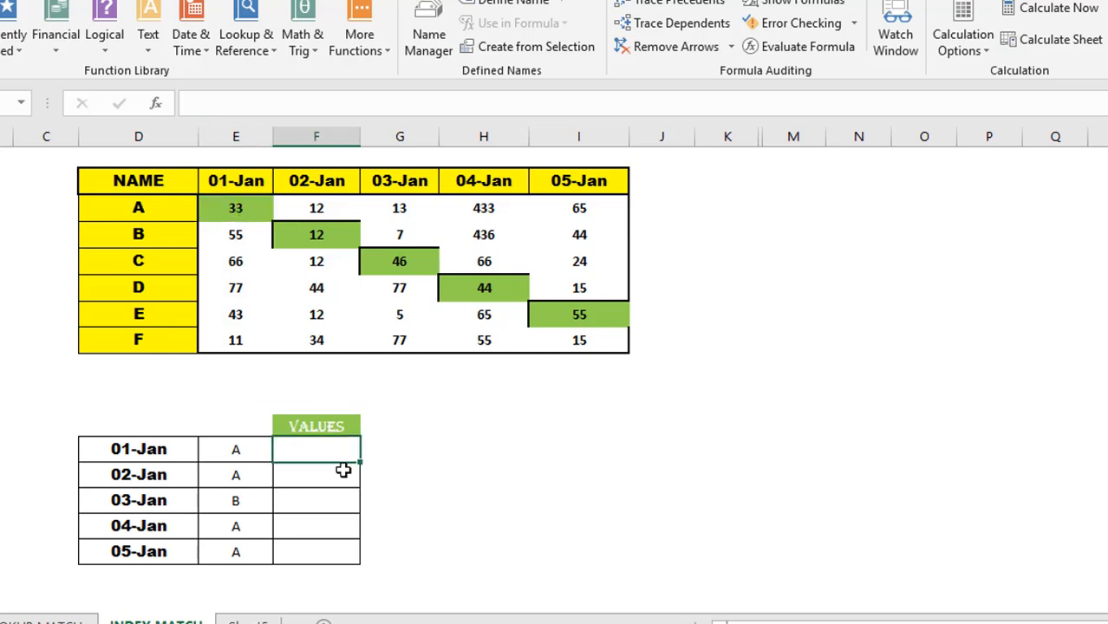
left_click(156, 181)
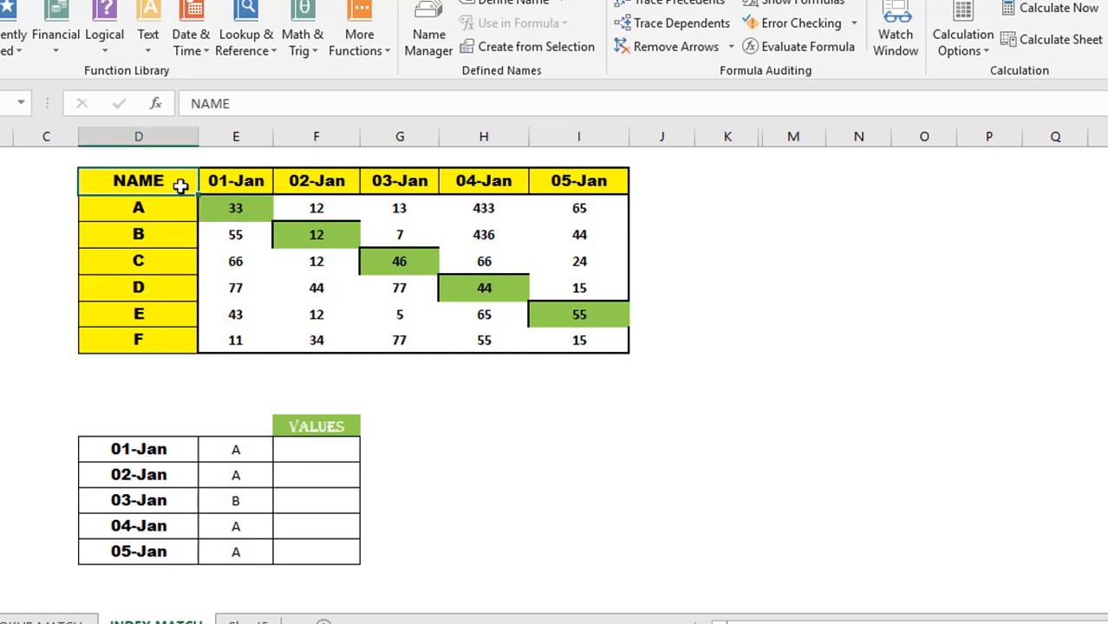
left_click(599, 348, "shift")
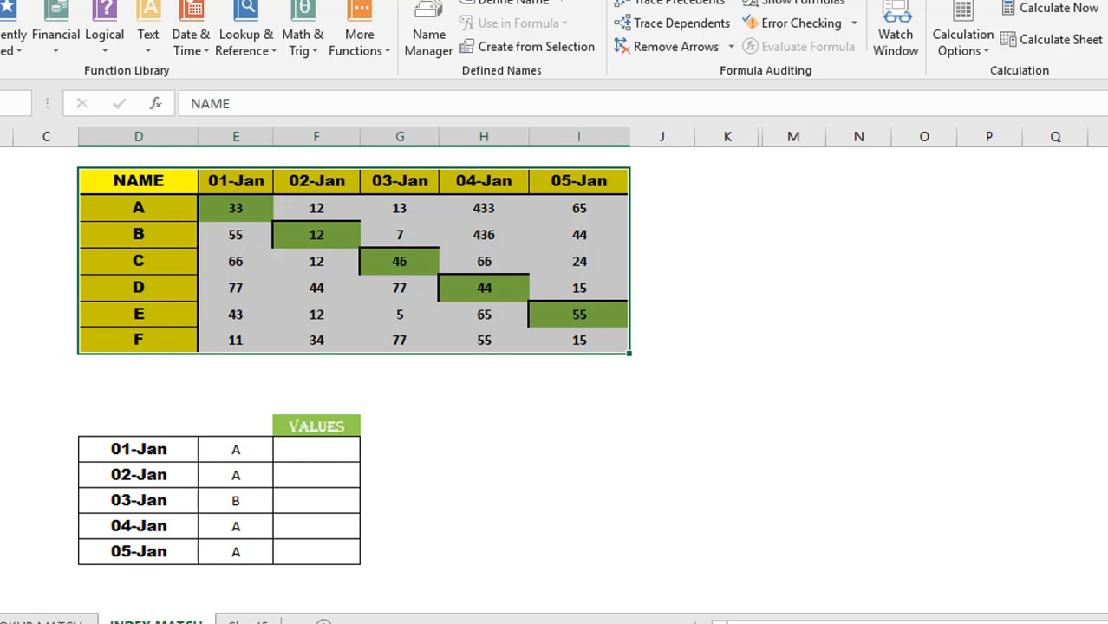
left_click(235, 381)
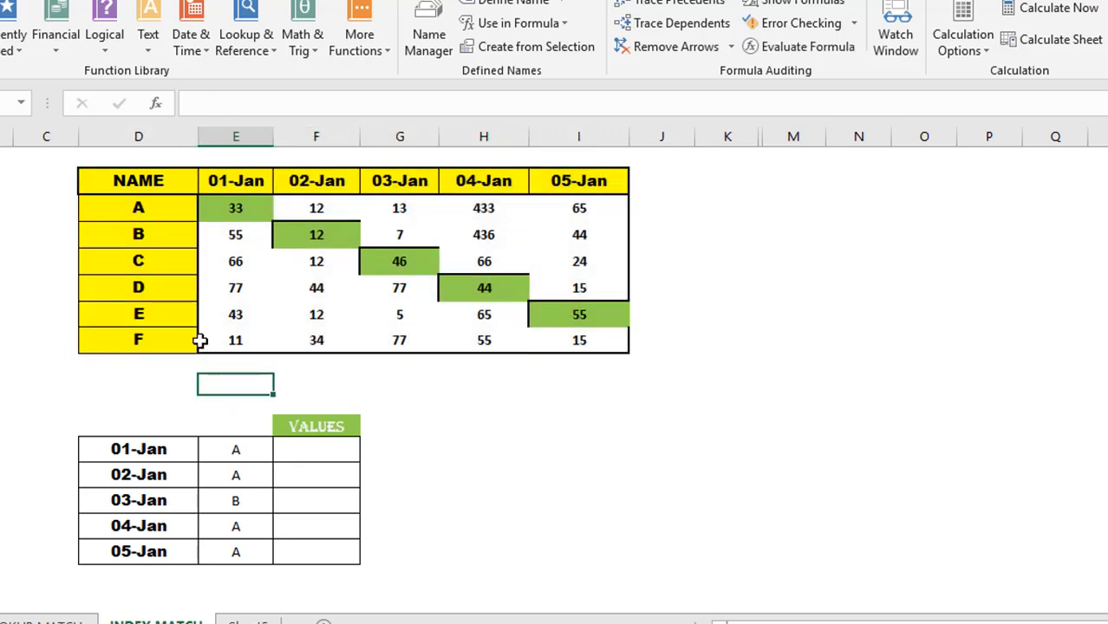
left_click(26, 111)
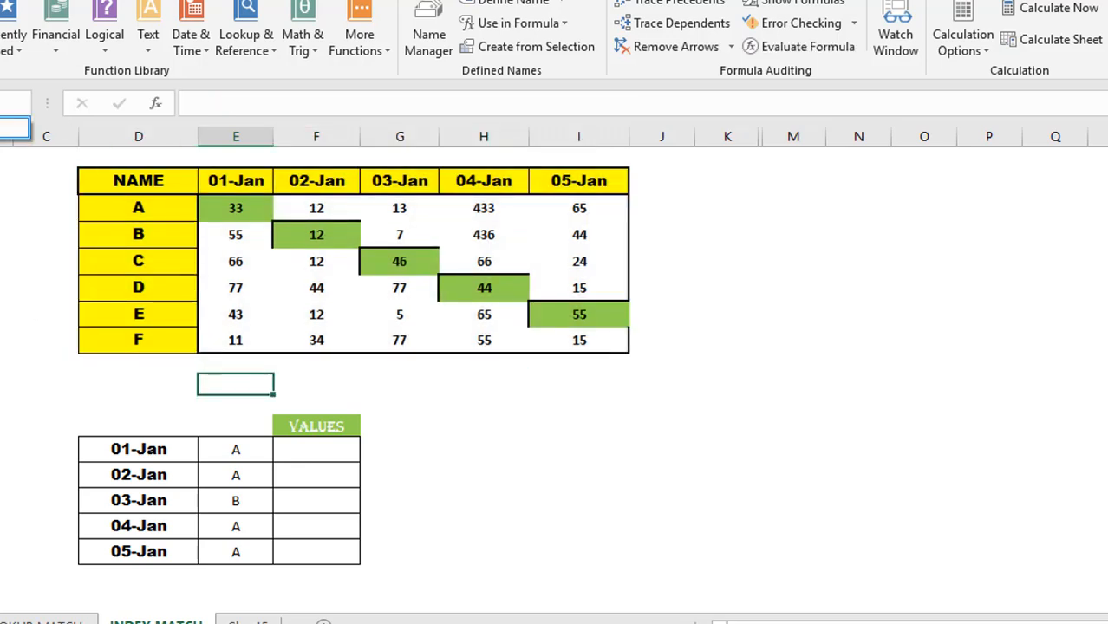
left_click(13, 128)
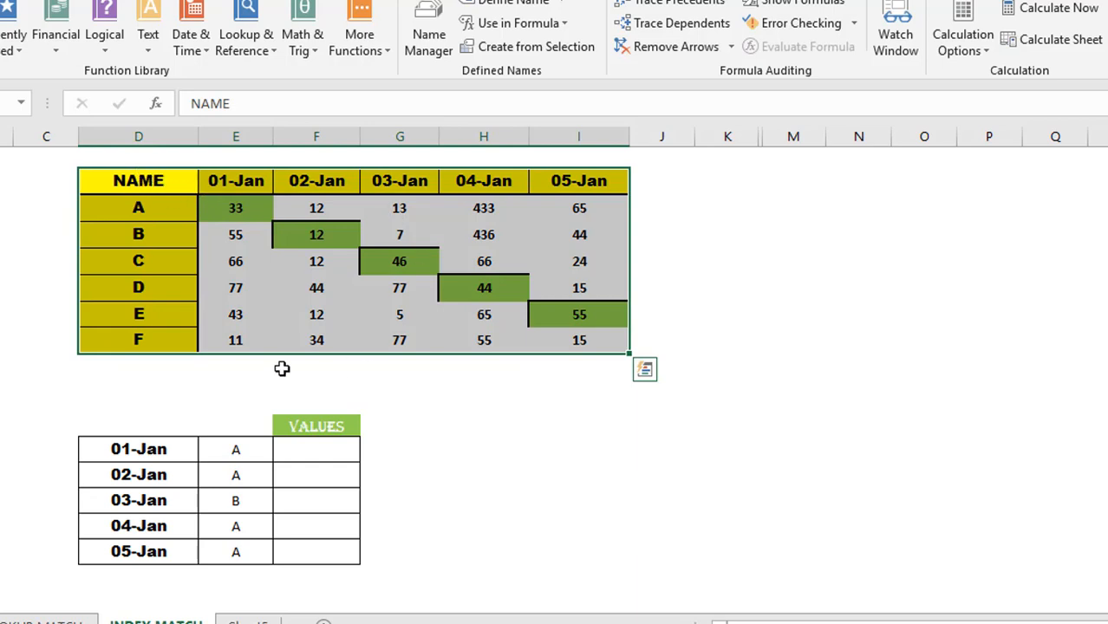
left_click(561, 419)
type("=AJ")
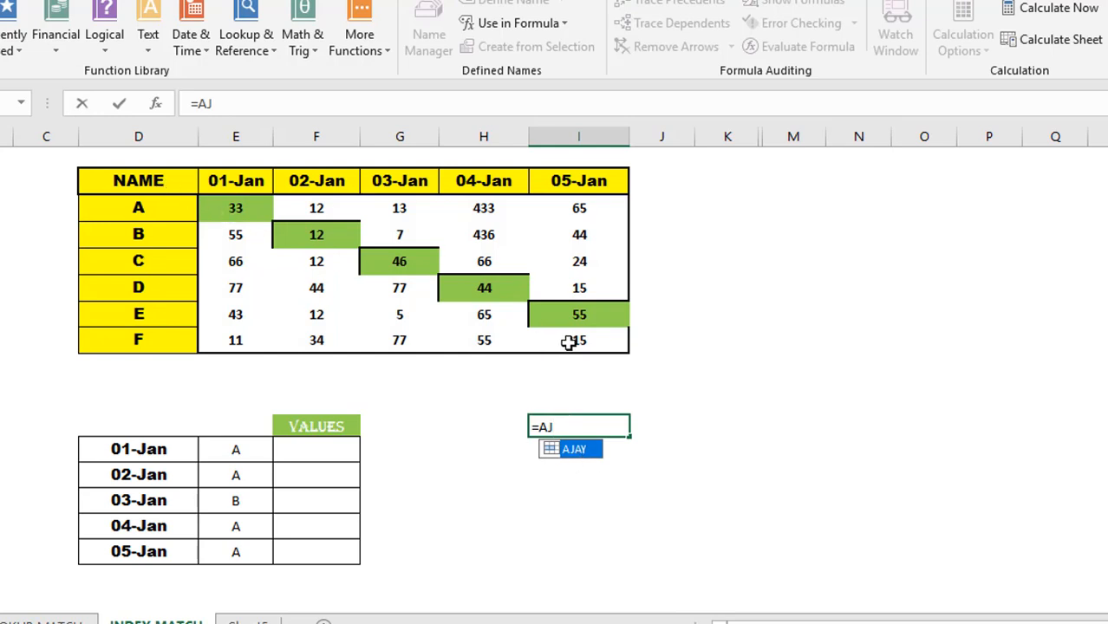
key("Escape")
key("Left")
key("Left")
key("Left")
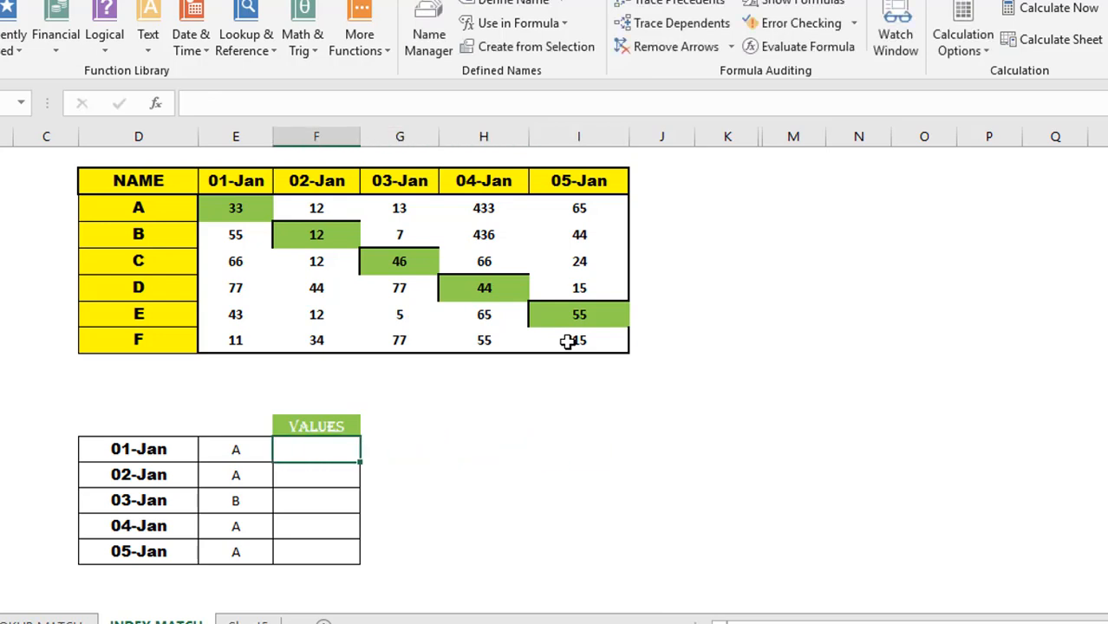
type("=INDEX(")
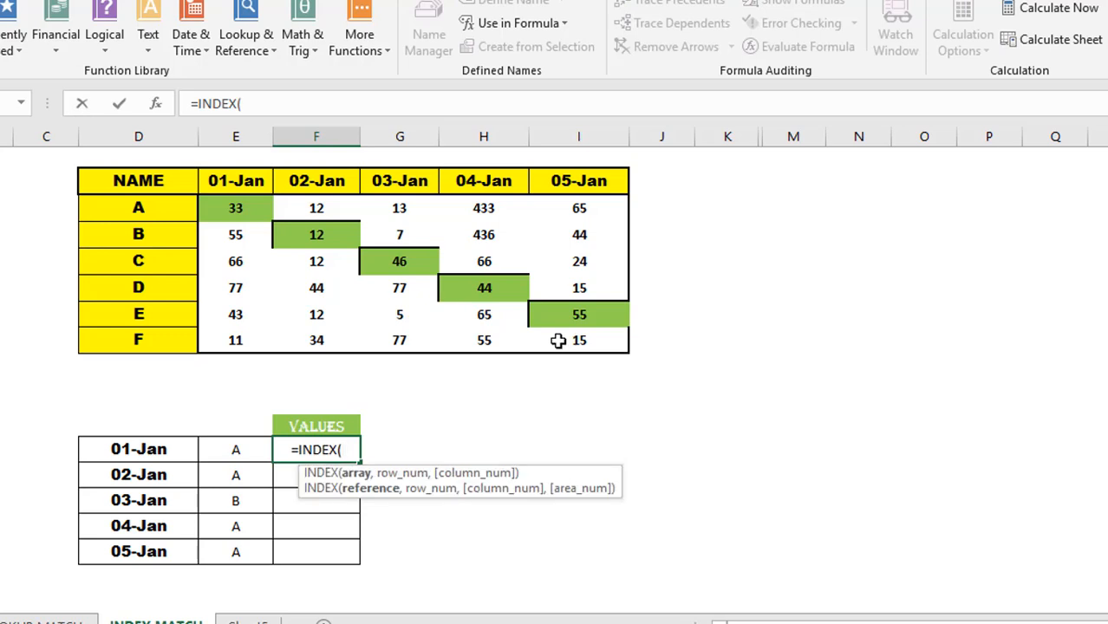
type("A")
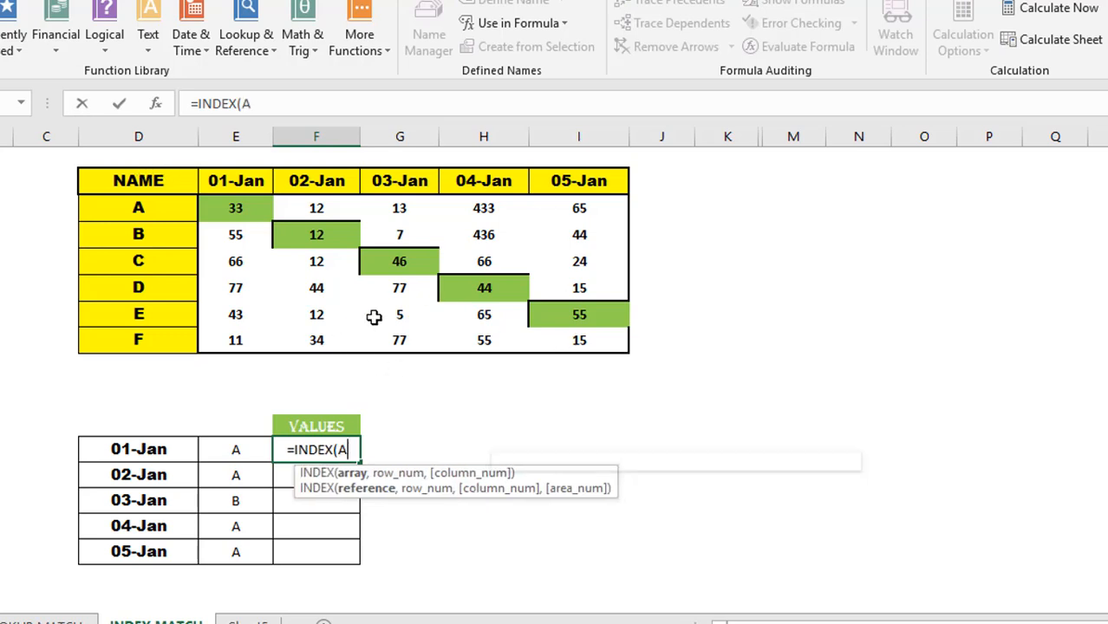
type("JAY,")
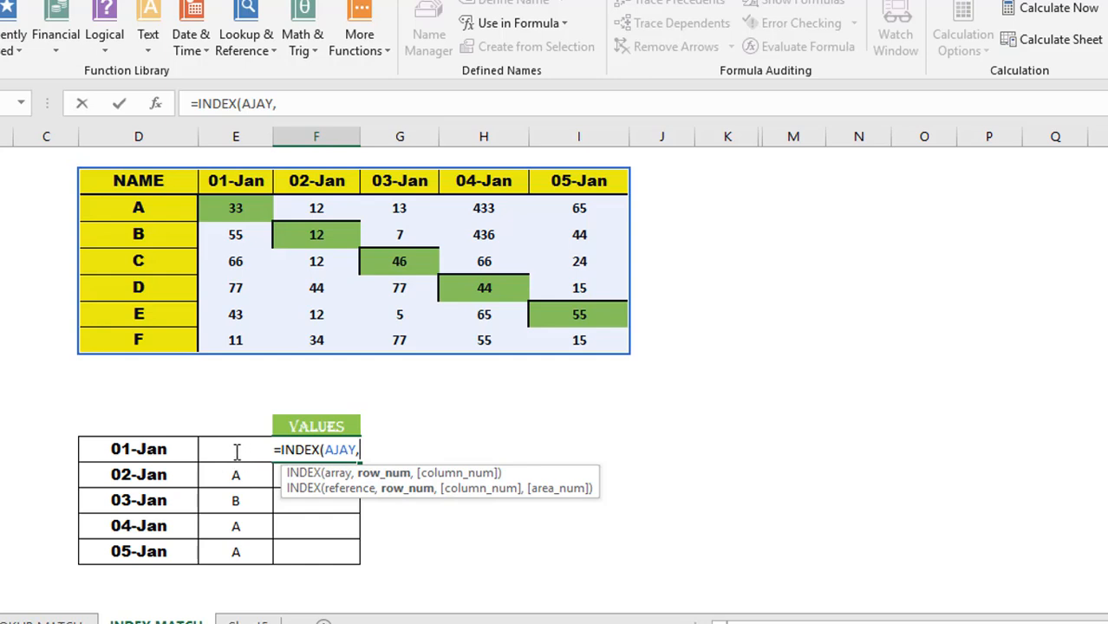
type("MATCH(")
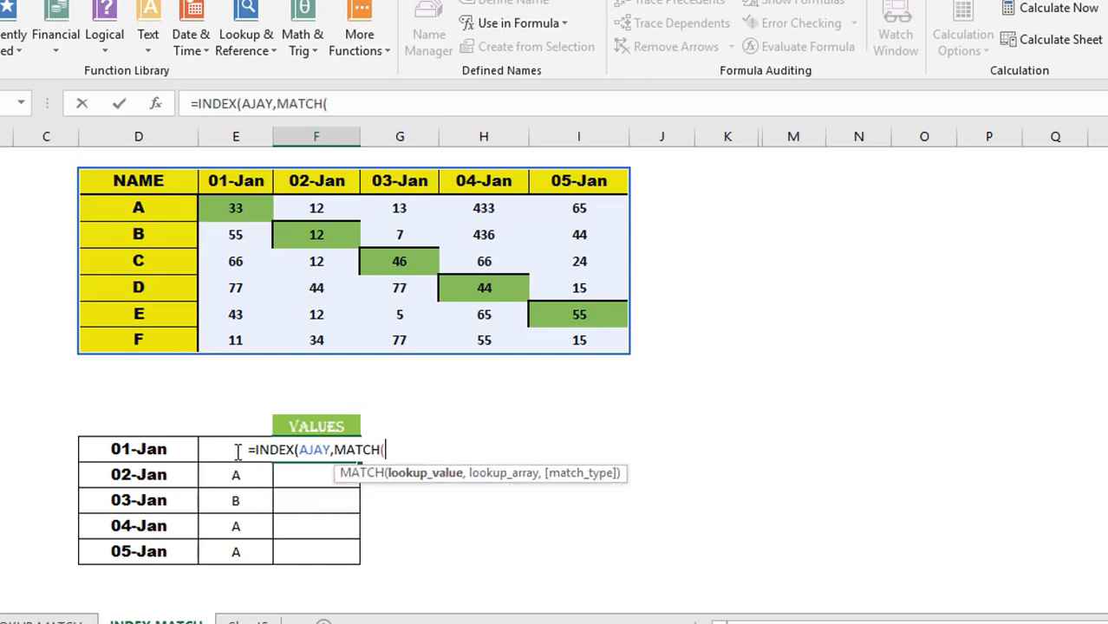
left_click(236, 450)
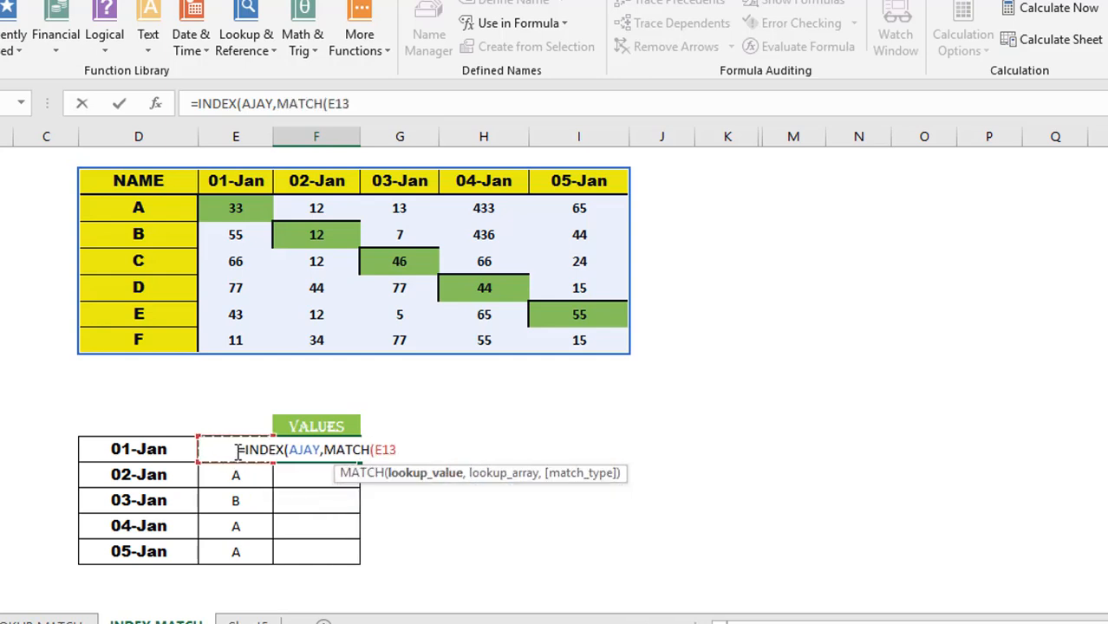
type(",")
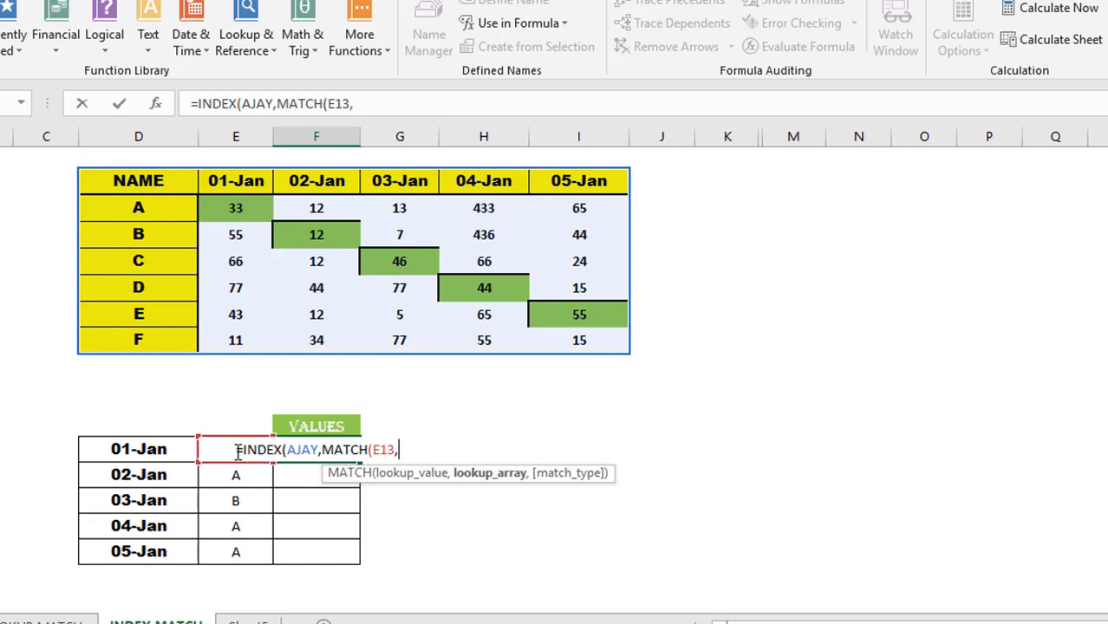
left_click(151, 186)
left_click_drag(150, 346, 151, 343)
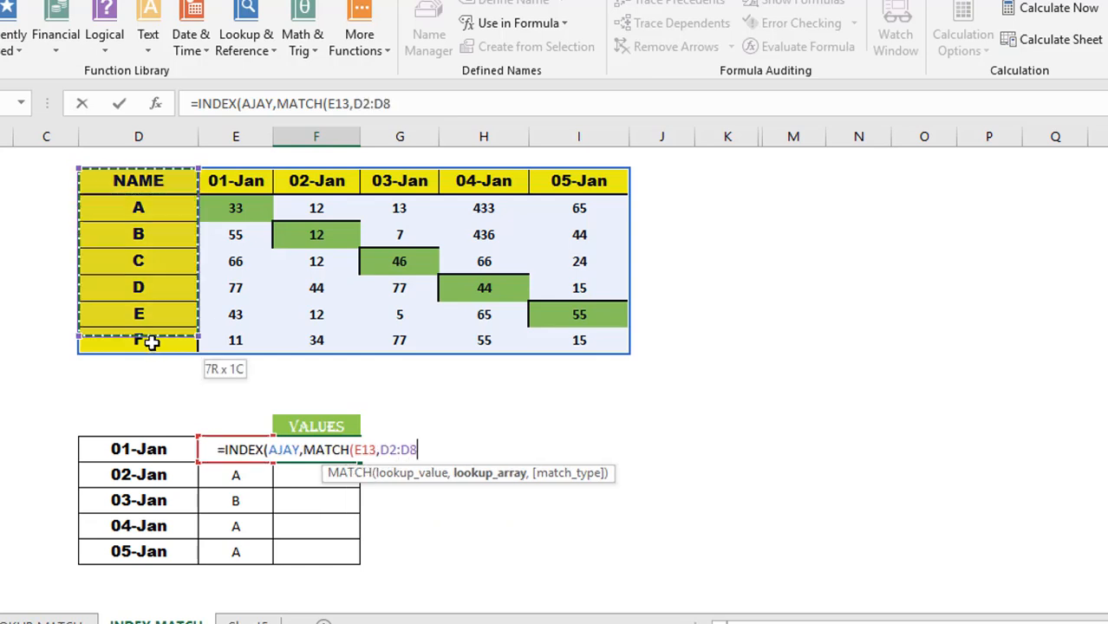
key("Escape")
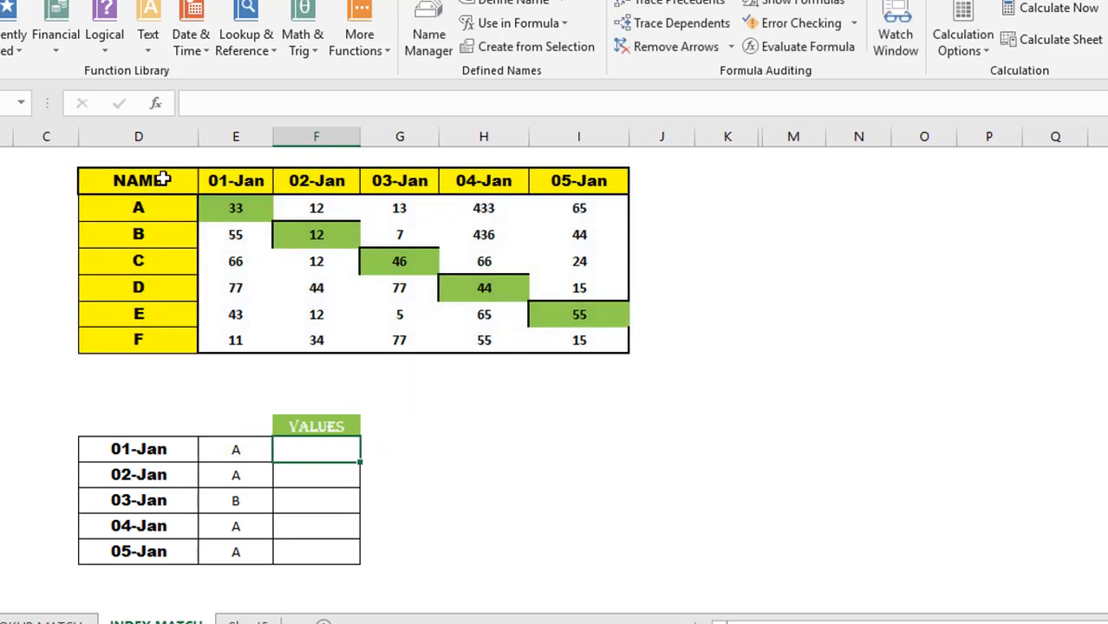
left_click(163, 180)
key("shift+Down")
key("shift+Down")
key("shift+Down")
key("shift+Down")
key("shift+Down")
key("shift+Down")
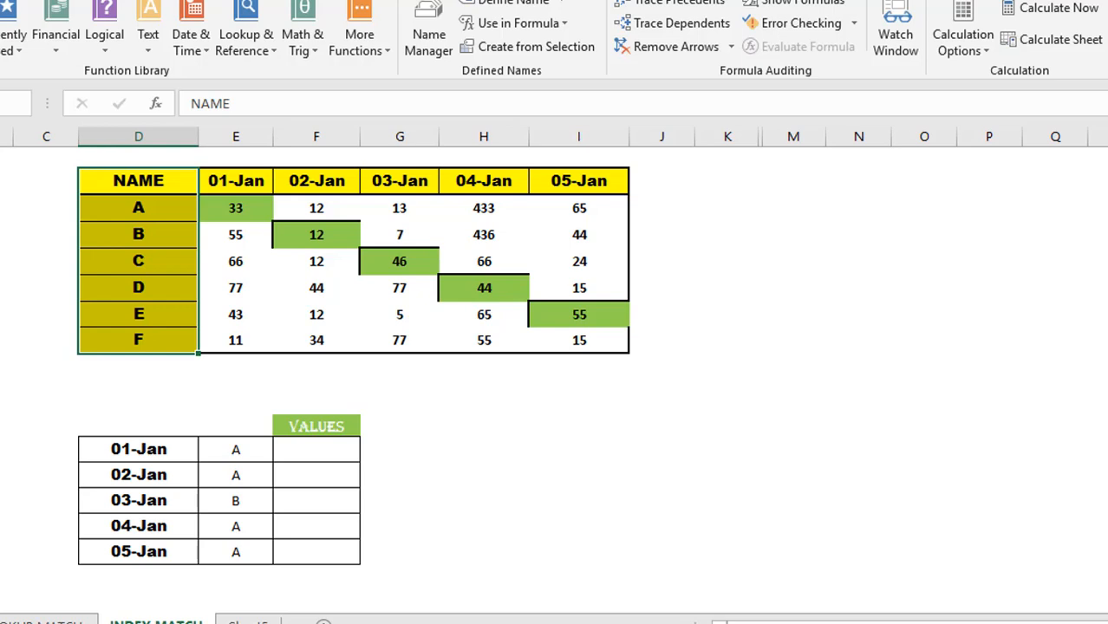
left_click(130, 178)
left_click(586, 180, "shift")
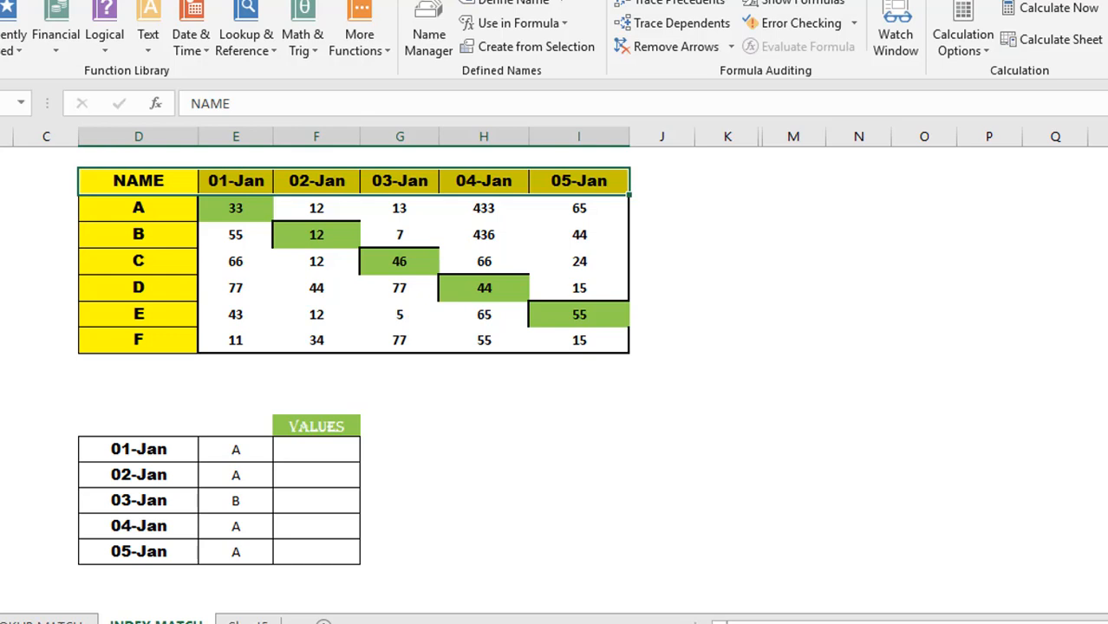
left_click(4, 234)
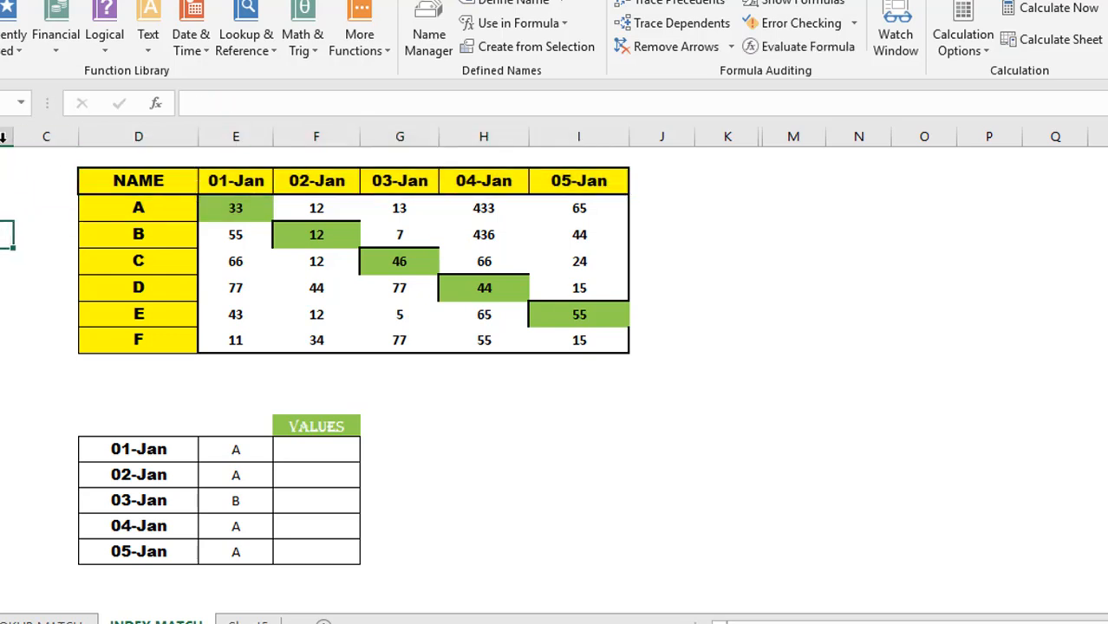
left_click(22, 103)
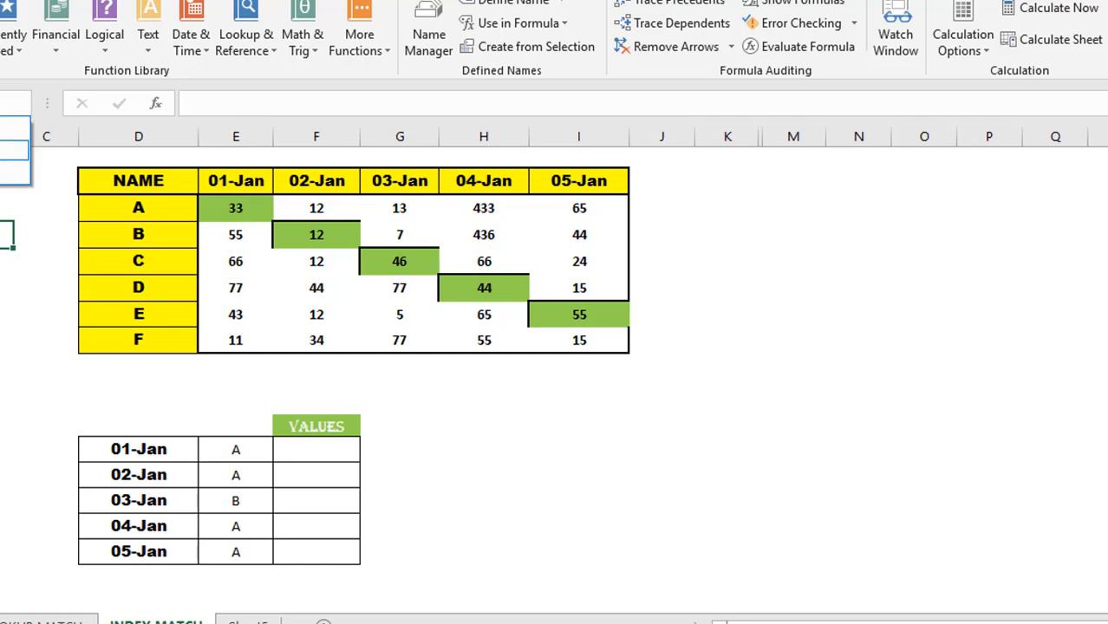
left_click(8, 151)
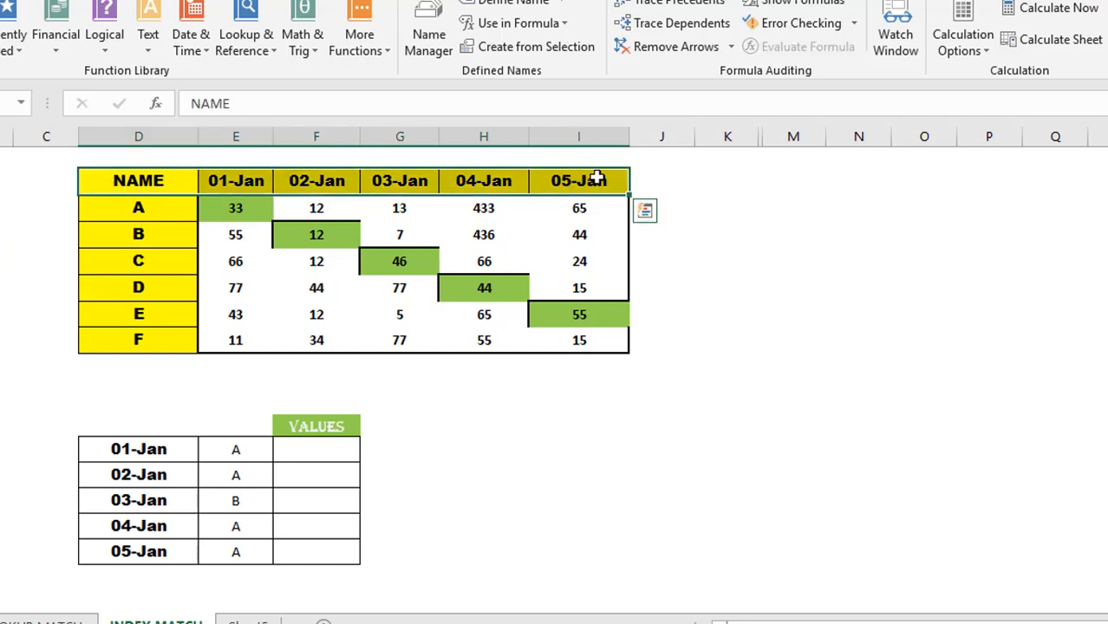
left_click(22, 103)
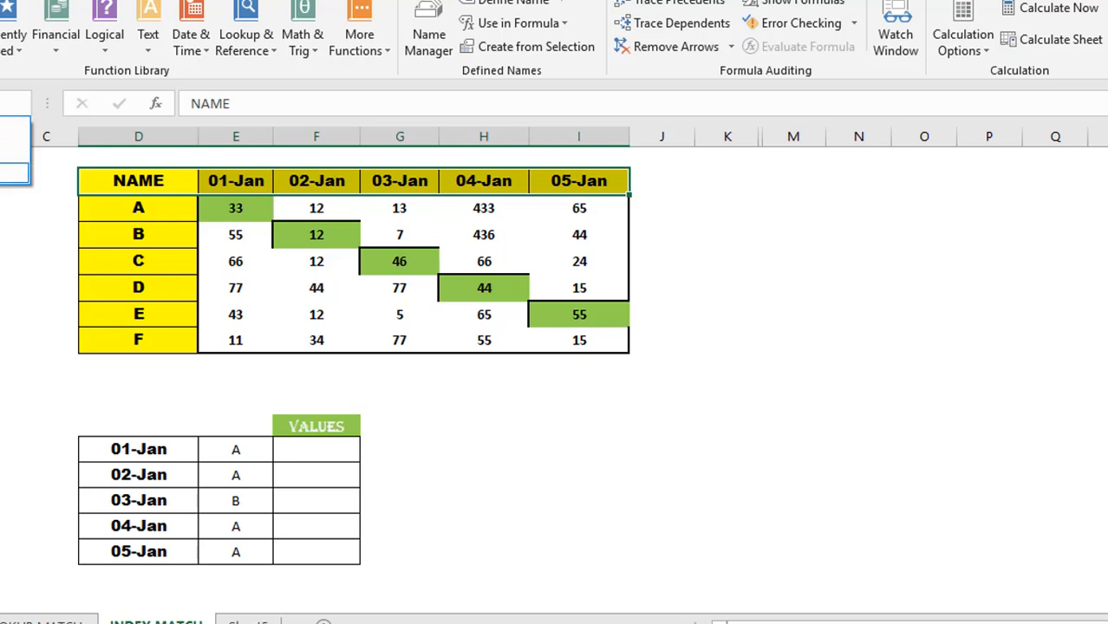
left_click(12, 173)
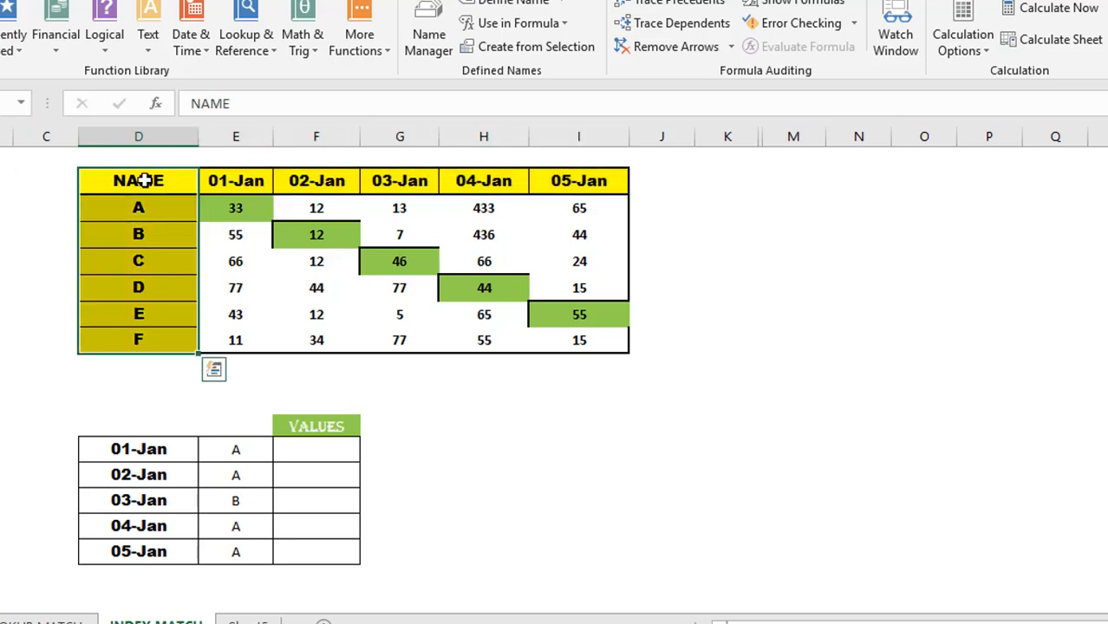
left_click(325, 452)
- Type =INDEX(AJAY,MATCH(E13,ITEMDATA,0) in F13 and begin a second MATCH
type("=INDEX(")
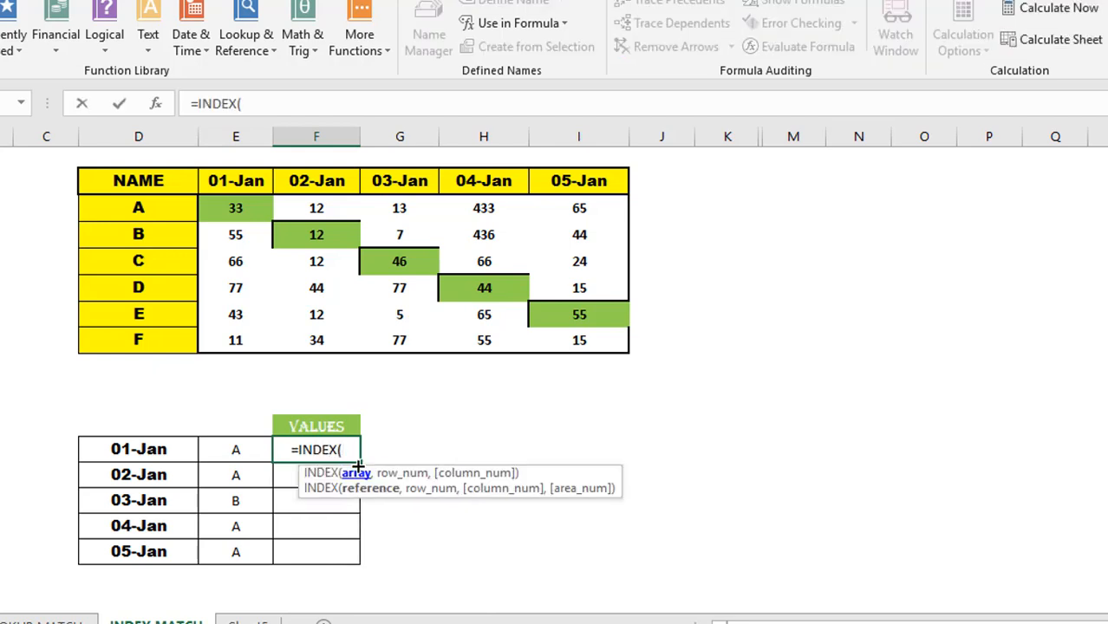
type("AJAY,")
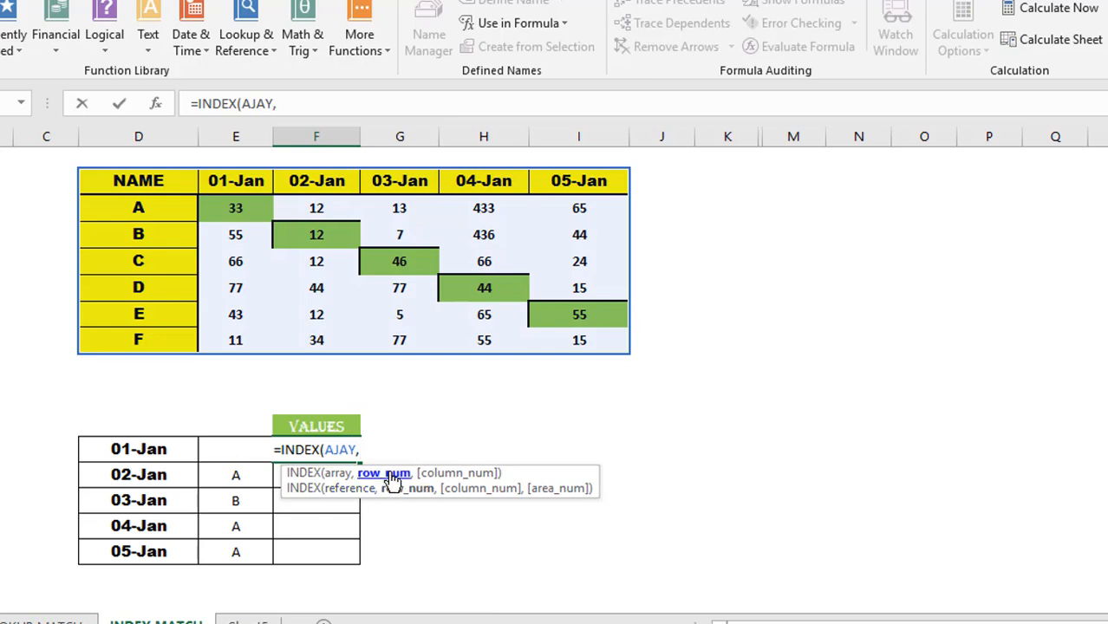
type("MATCH(")
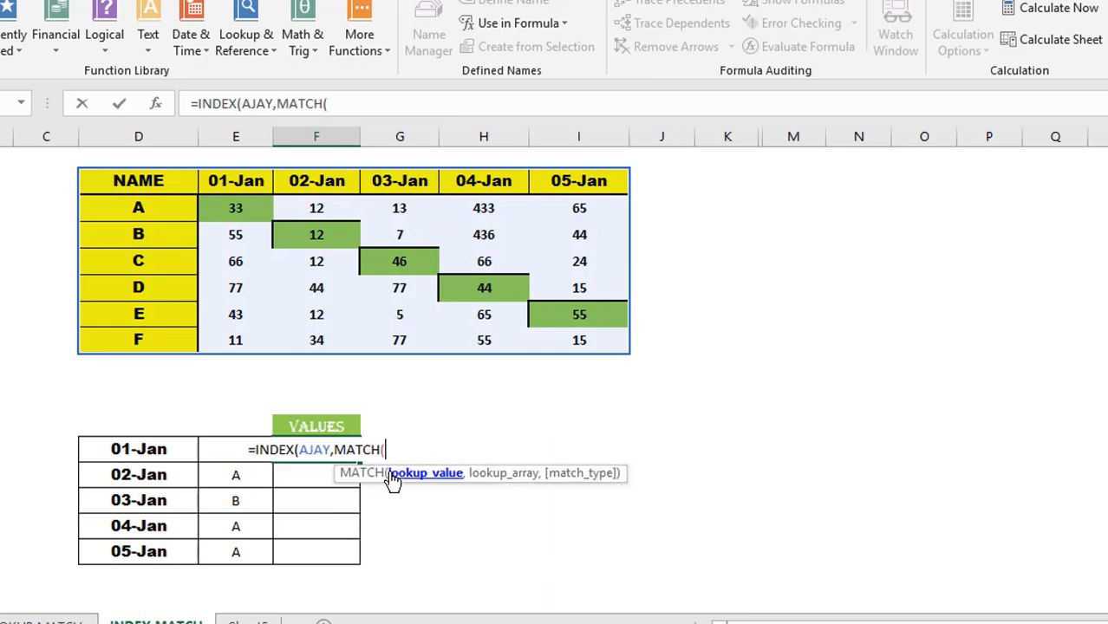
key("Left")
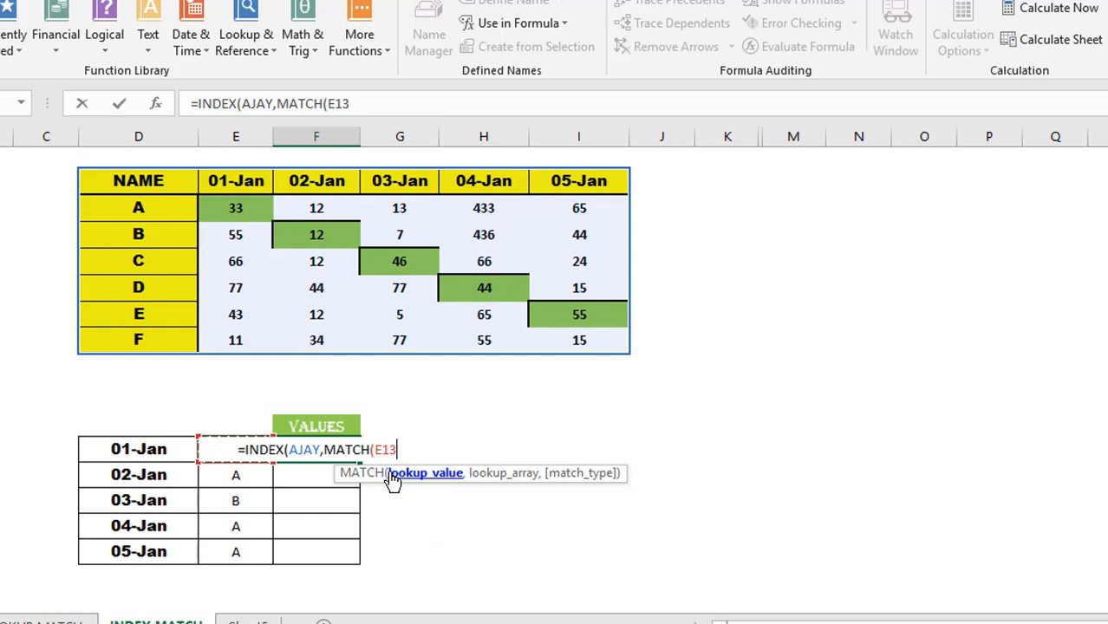
type(",")
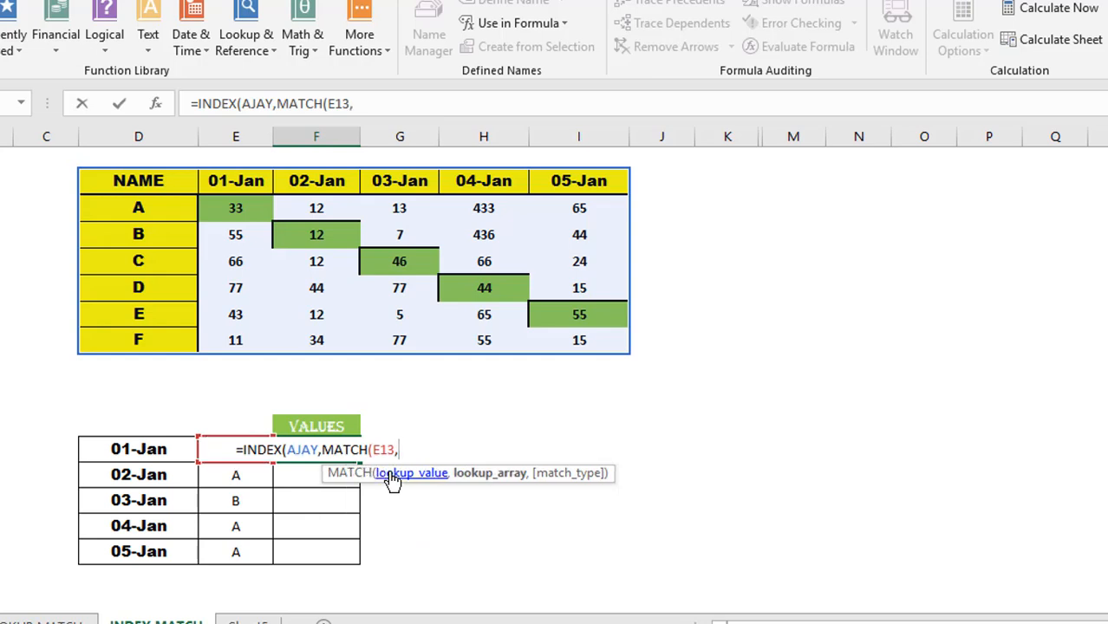
left_click(166, 184)
key("ctrl+shift+Down")
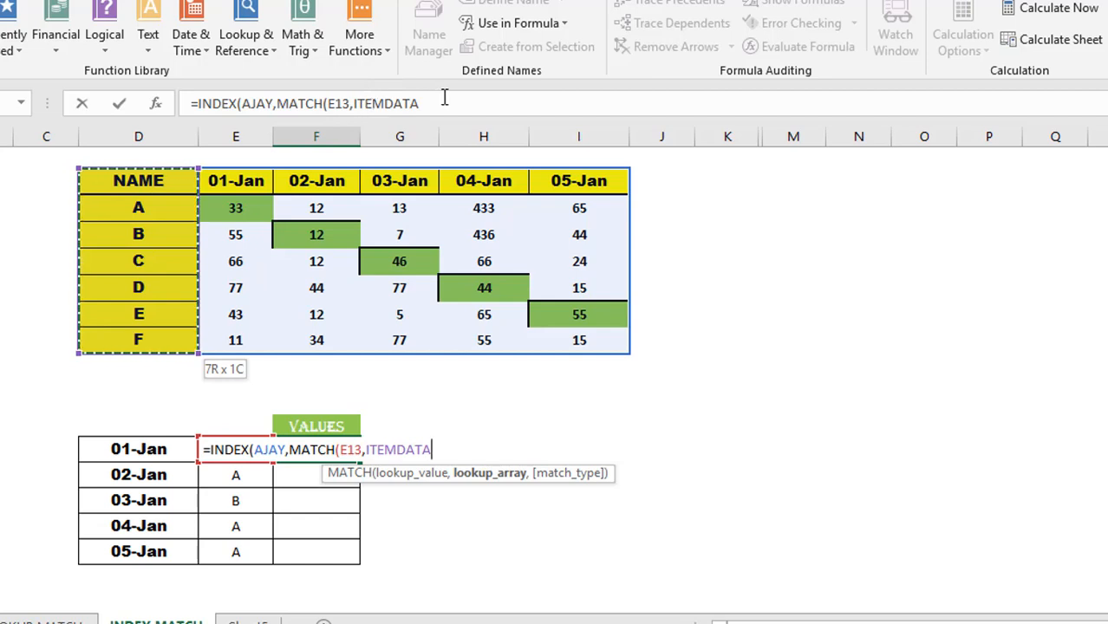
left_click(392, 103)
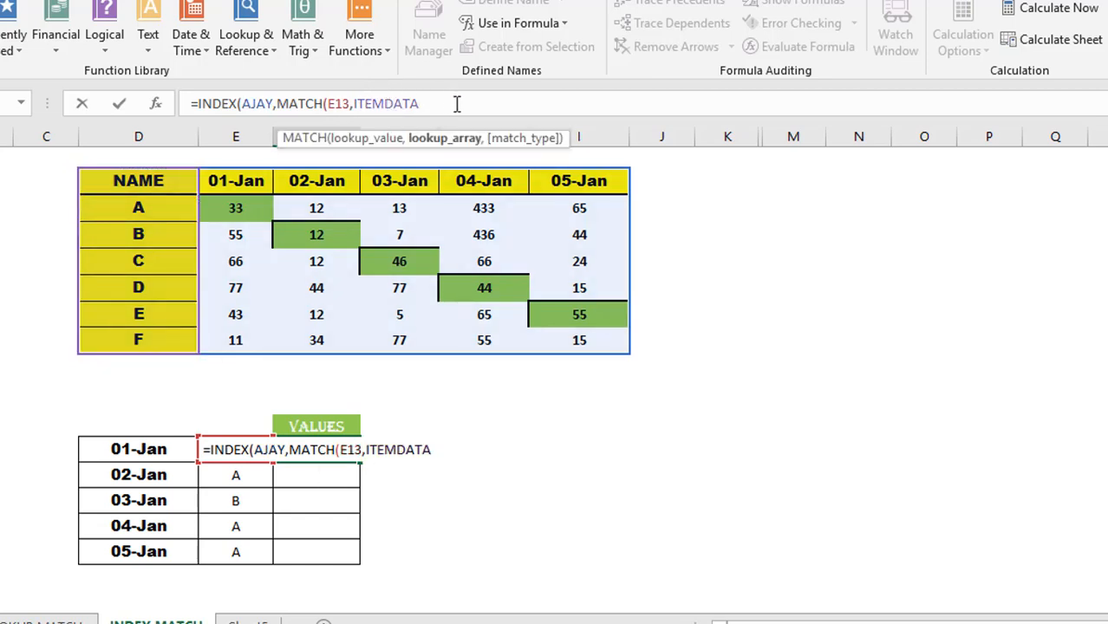
key("BackSpace")
key("BackSpace")
key("BackSpace")
key("BackSpace")
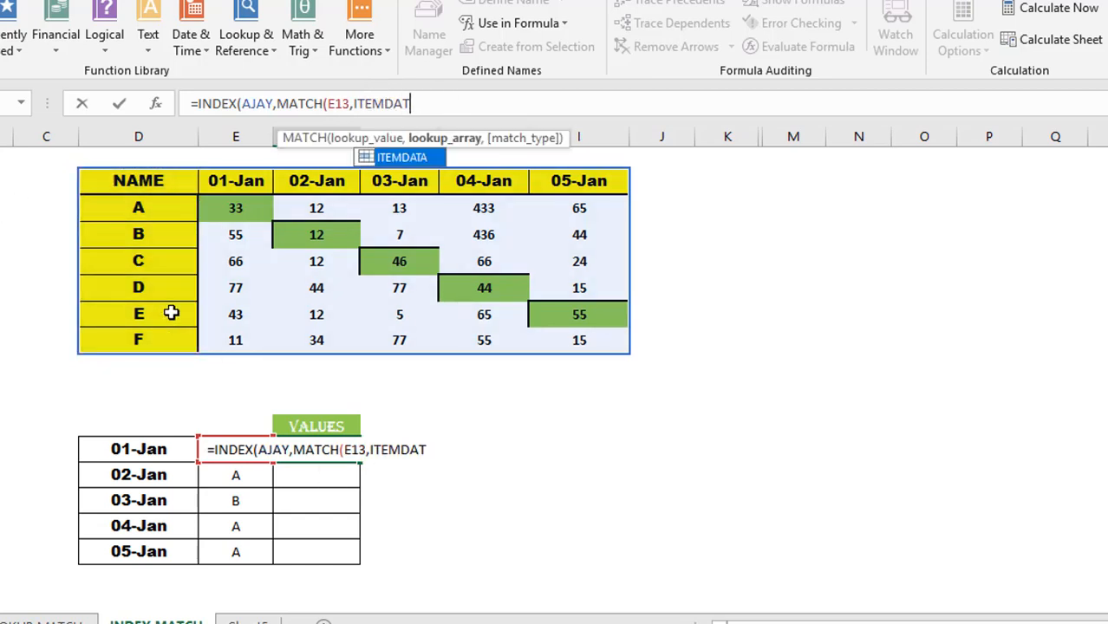
key("BackSpace")
key("BackSpace")
key("BackSpace")
type("TEMDATA")
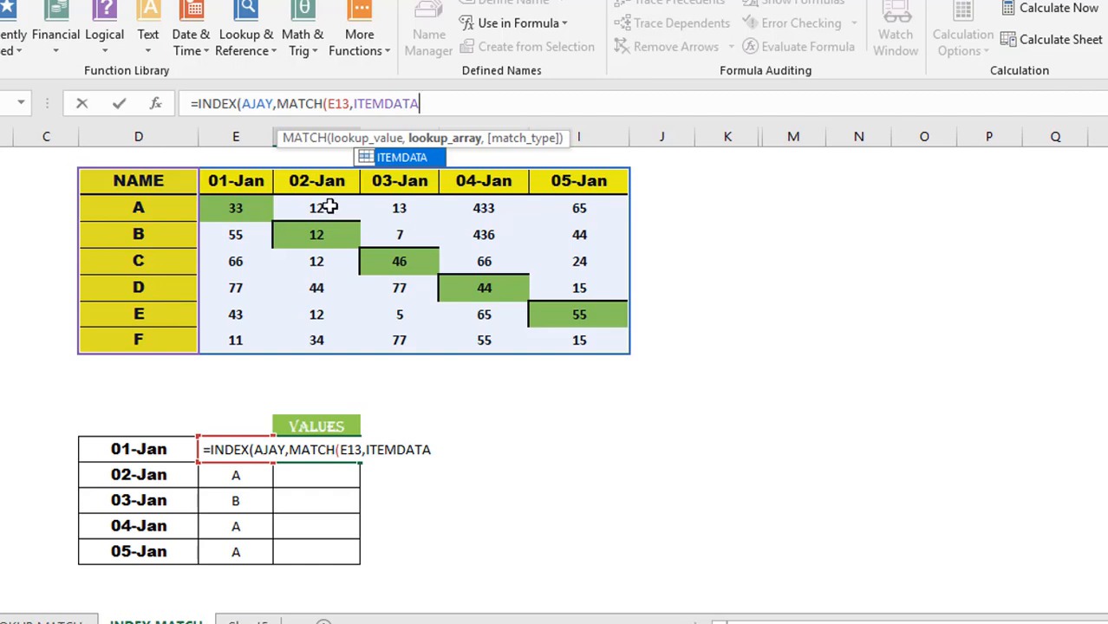
type(",")
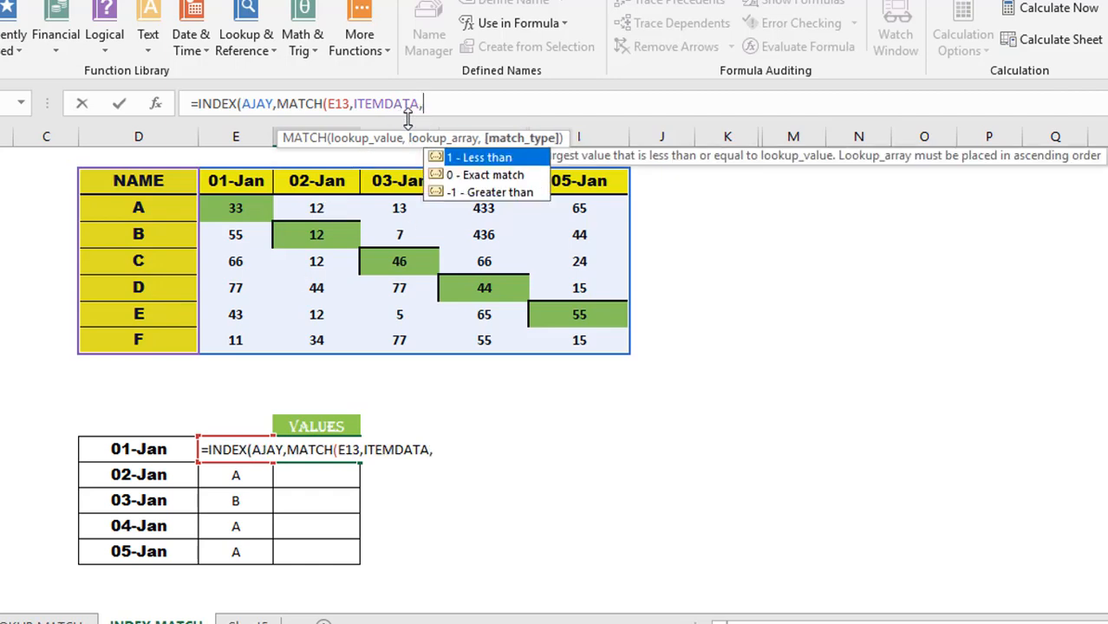
type("0)")
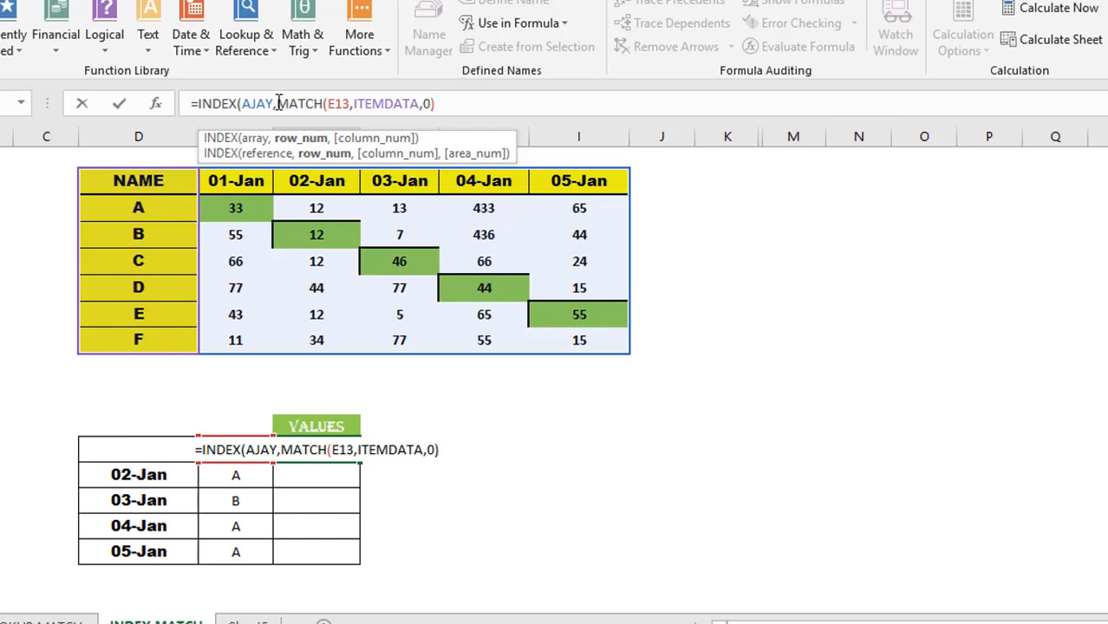
type(",")
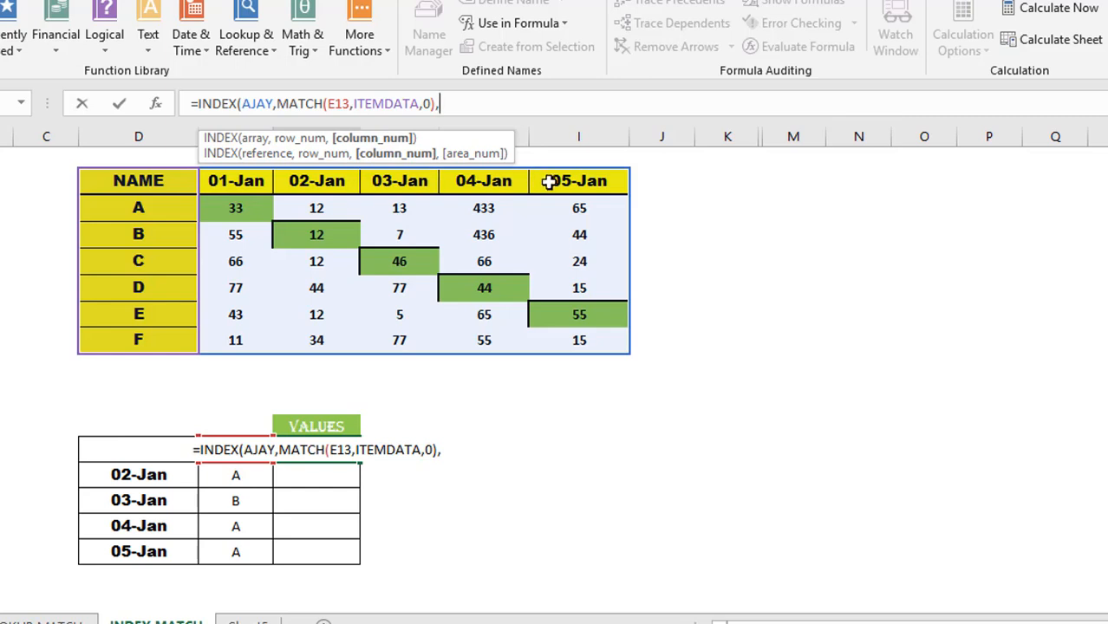
type("MATCH")
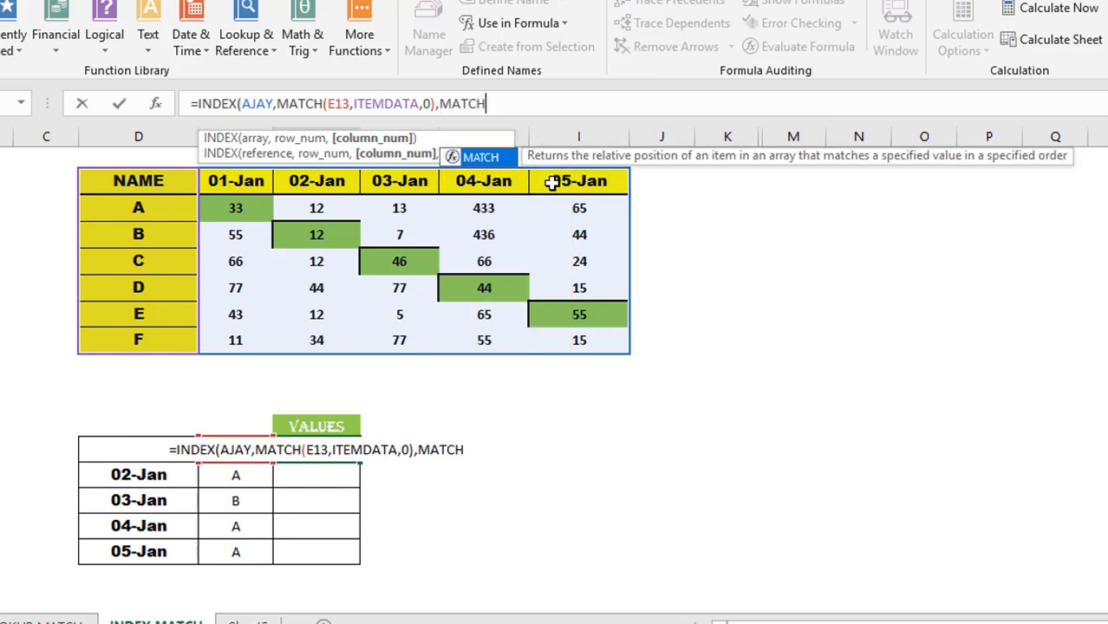
type("(")
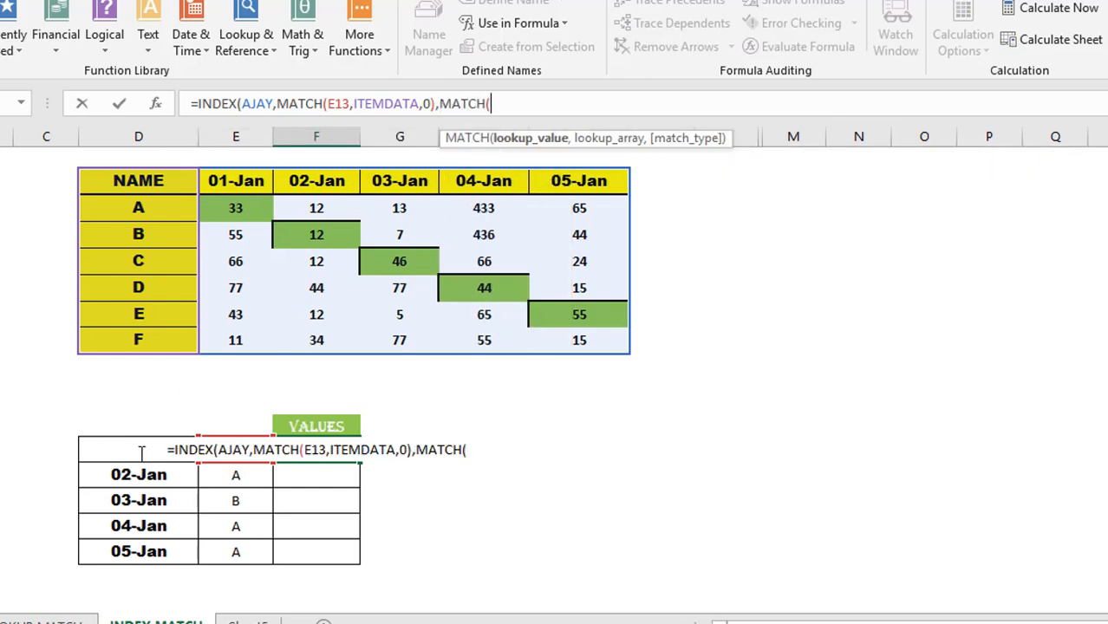
- Add MATCH(D13,DATETABLE,0) as the column argument and close the formula
left_click(127, 474)
key("Up")
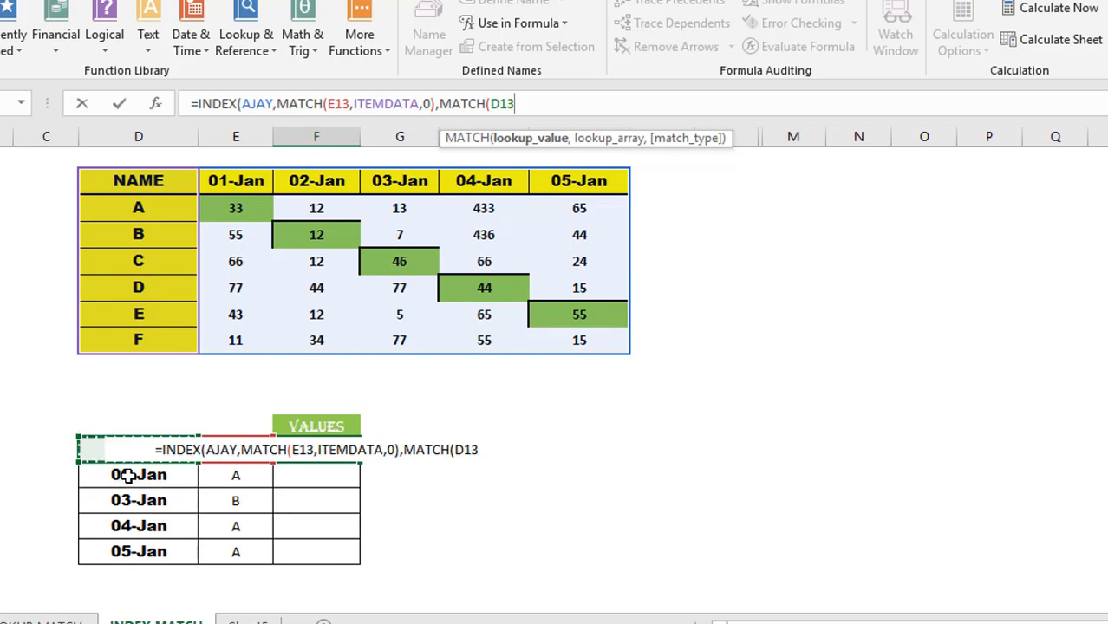
type(",")
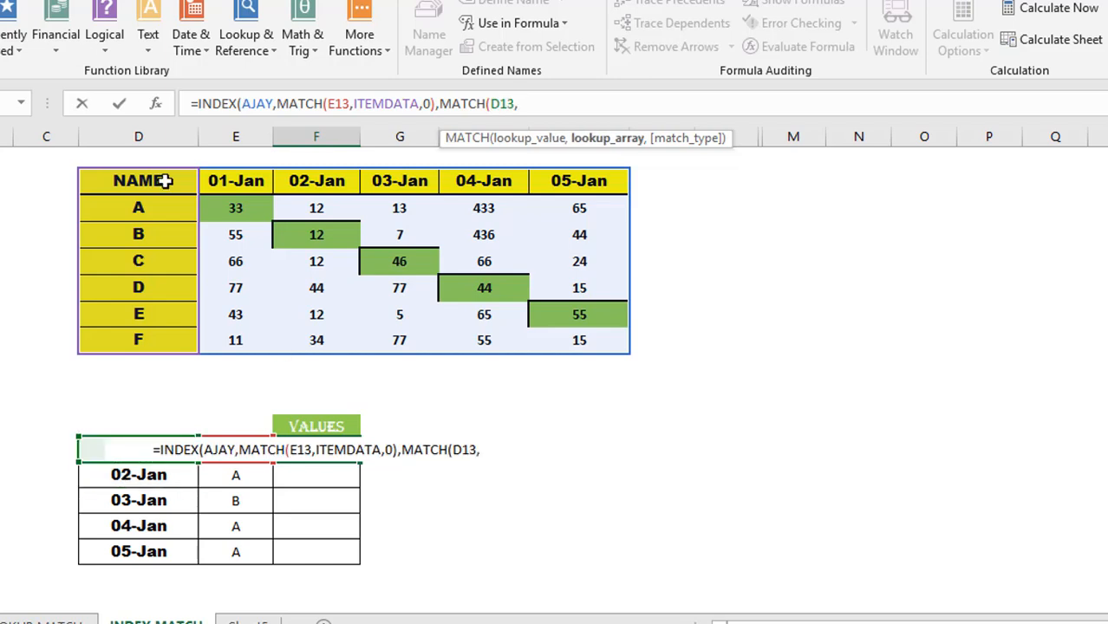
left_click(149, 181)
key("BackSpace")
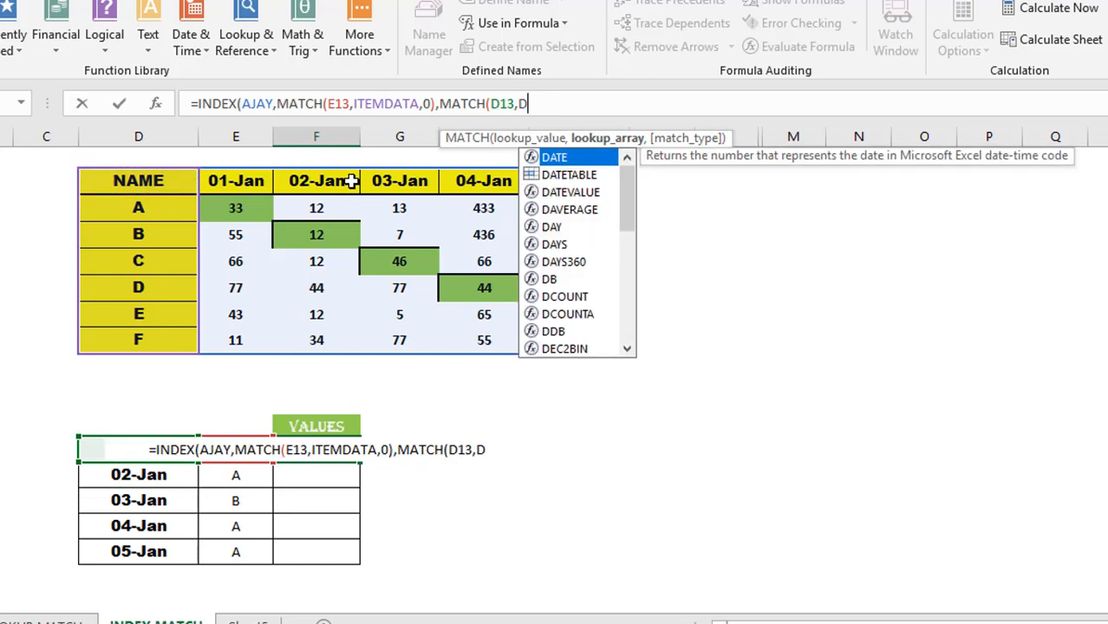
type("AT")
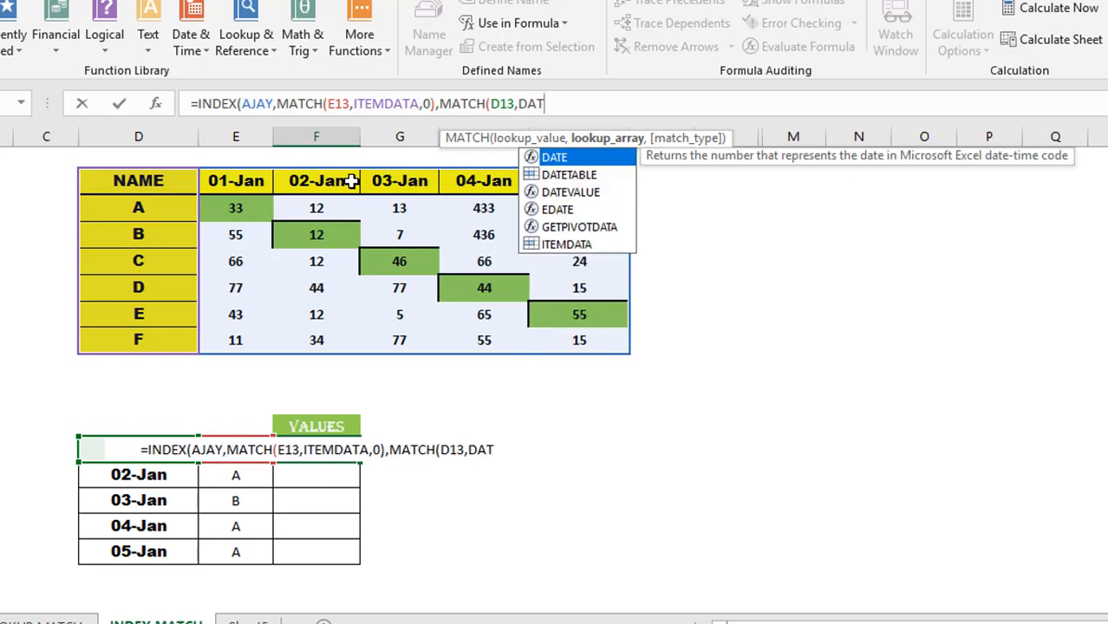
type("A")
key("BackSpace")
type("ET")
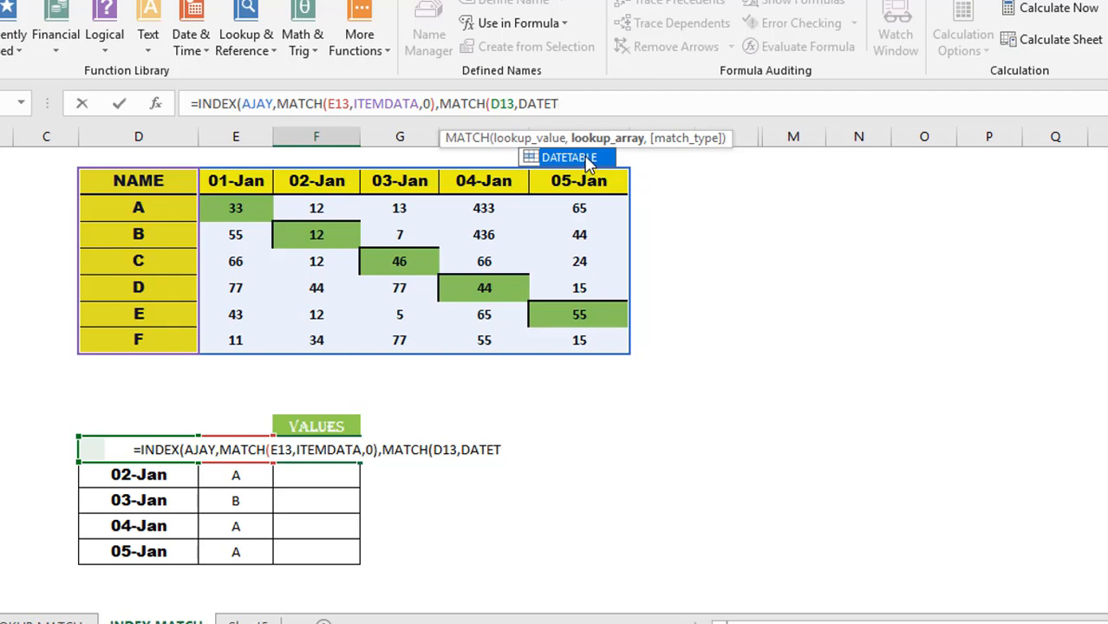
double_click(586, 159)
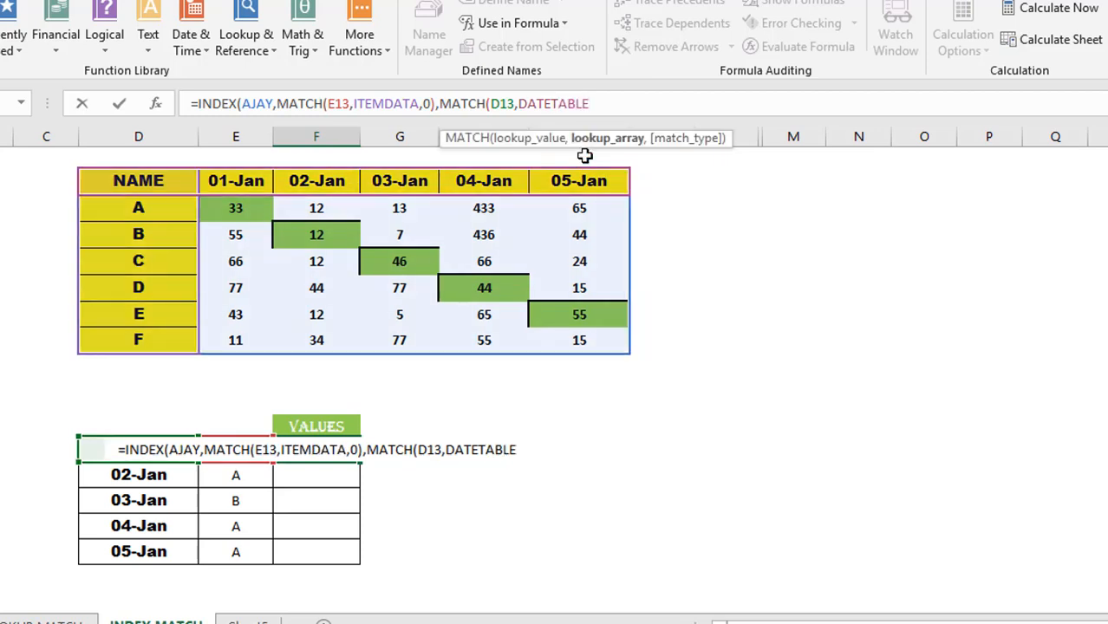
type(",0")
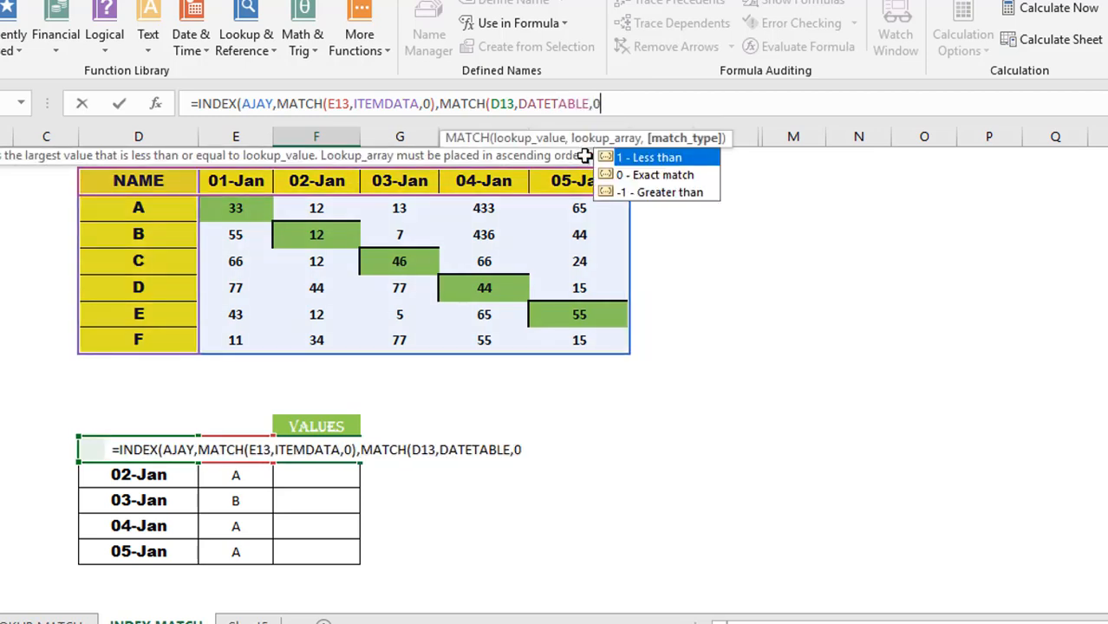
type("))")
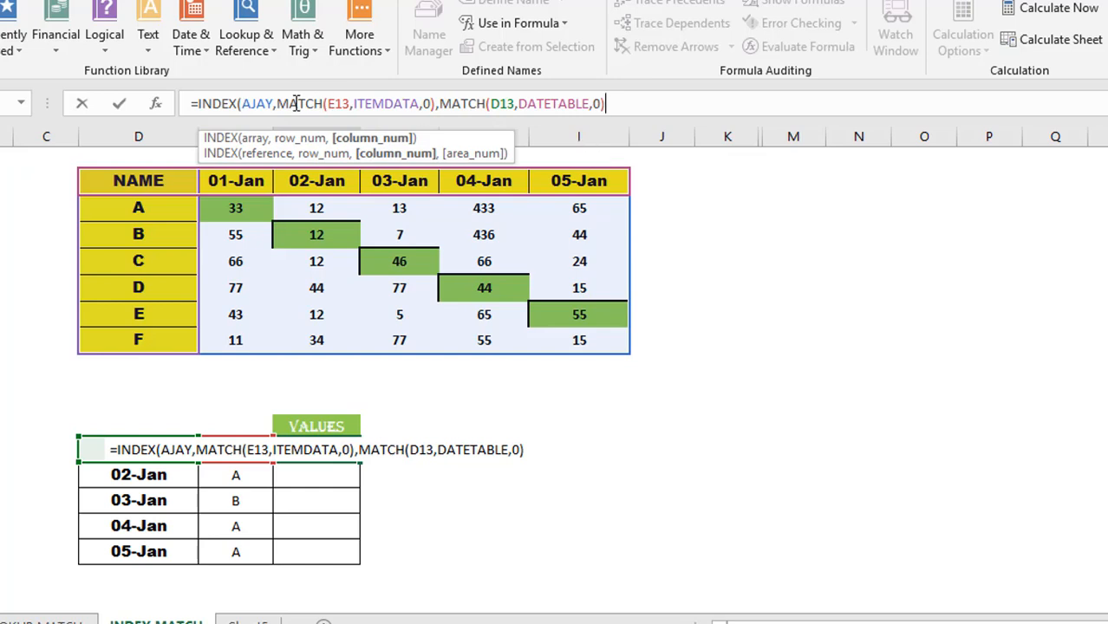
- Check both MATCH arguments, then commit with the parenthesis fix so F13 returns 33
left_click(298, 103)
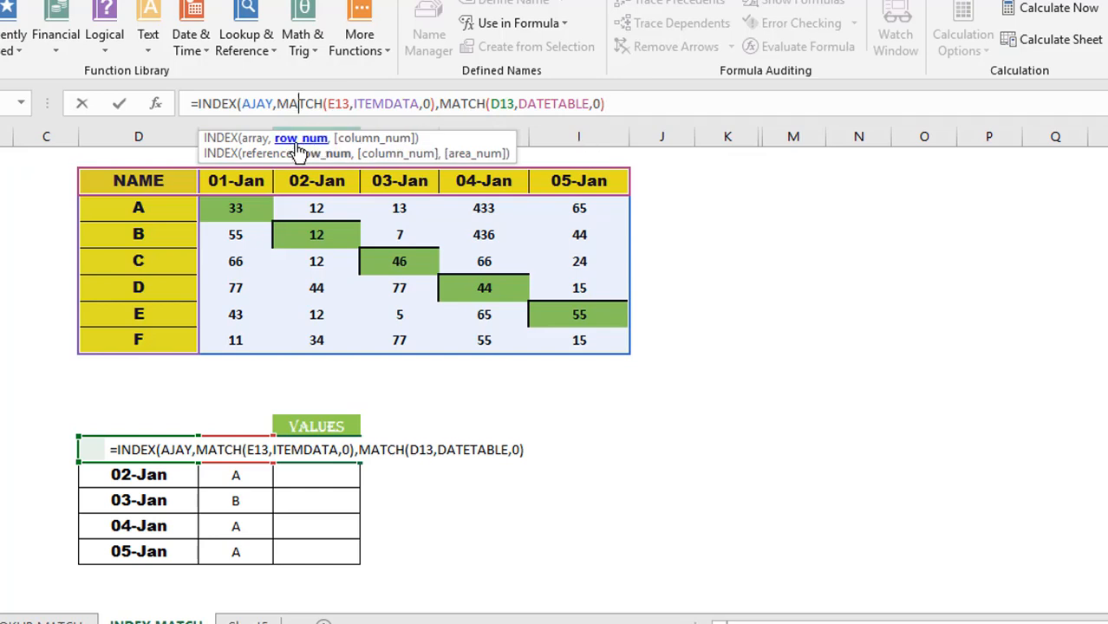
left_click(449, 105)
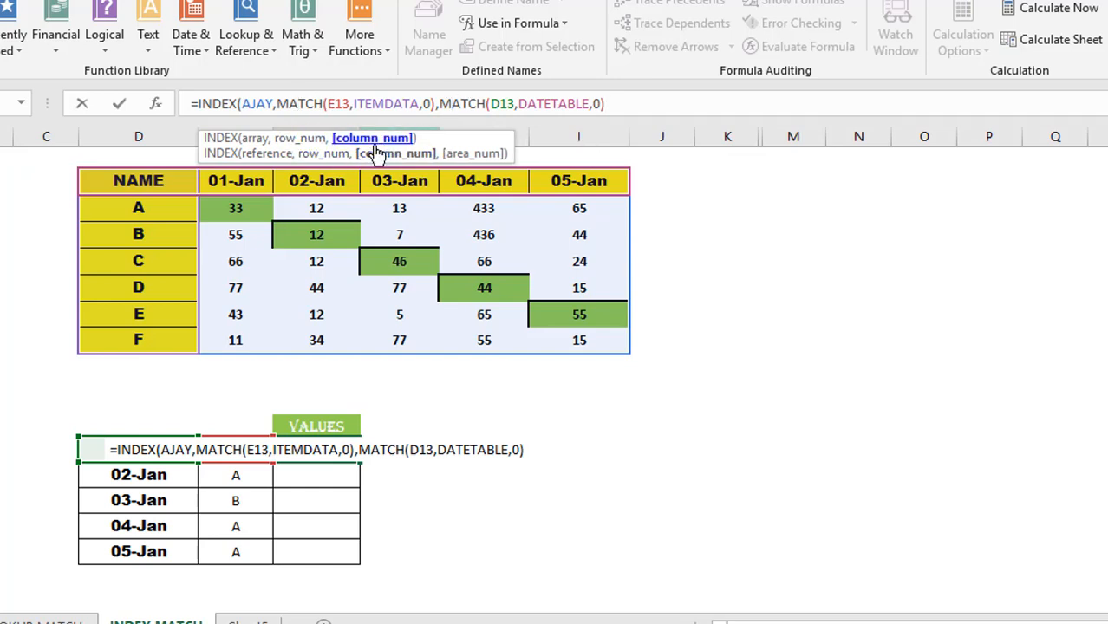
key("Return")
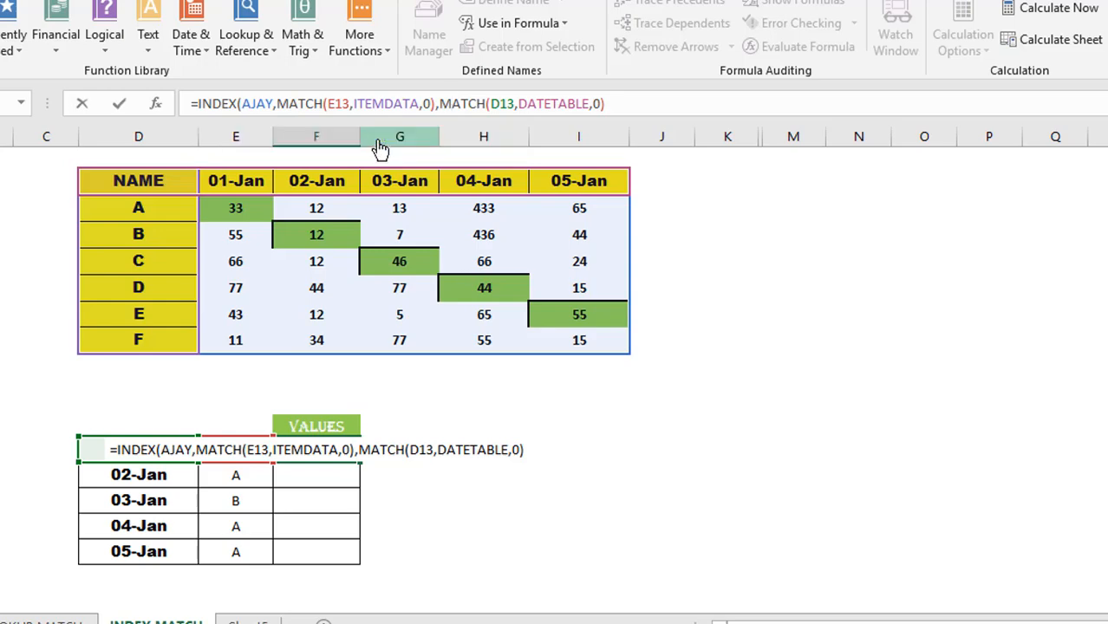
key("Return")
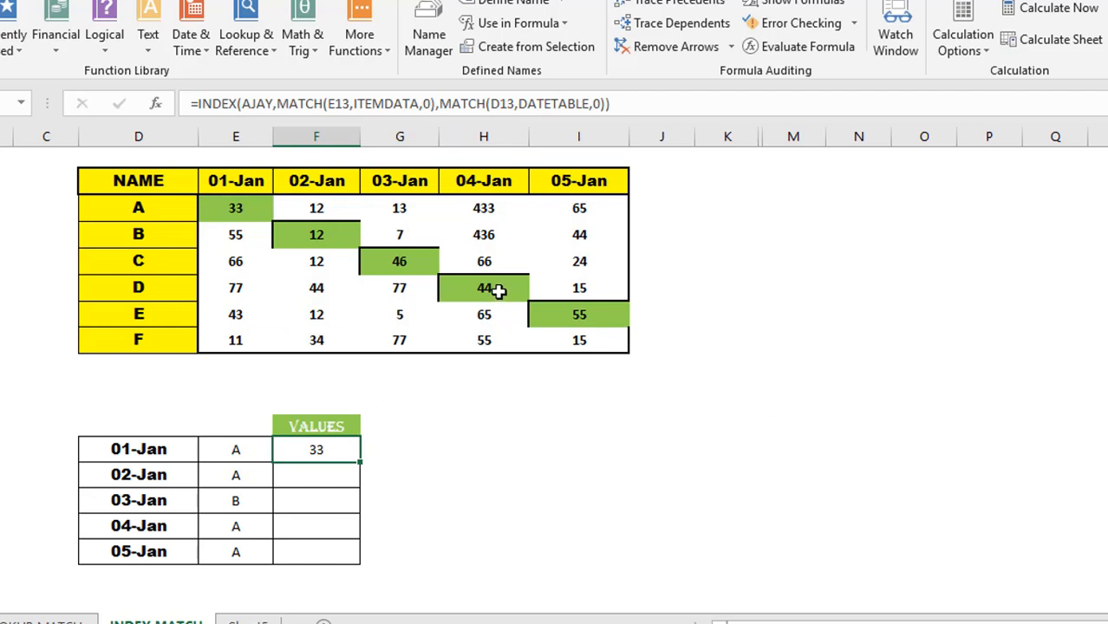
- Change the first lookup item in E13 to B, then to C
left_click(223, 206)
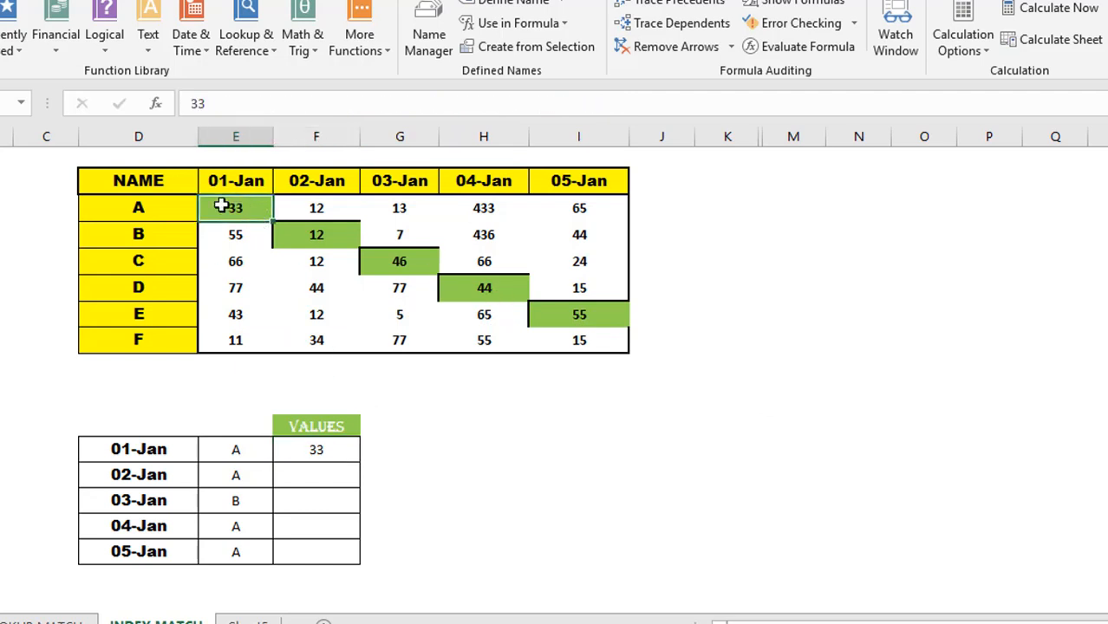
left_click(236, 454)
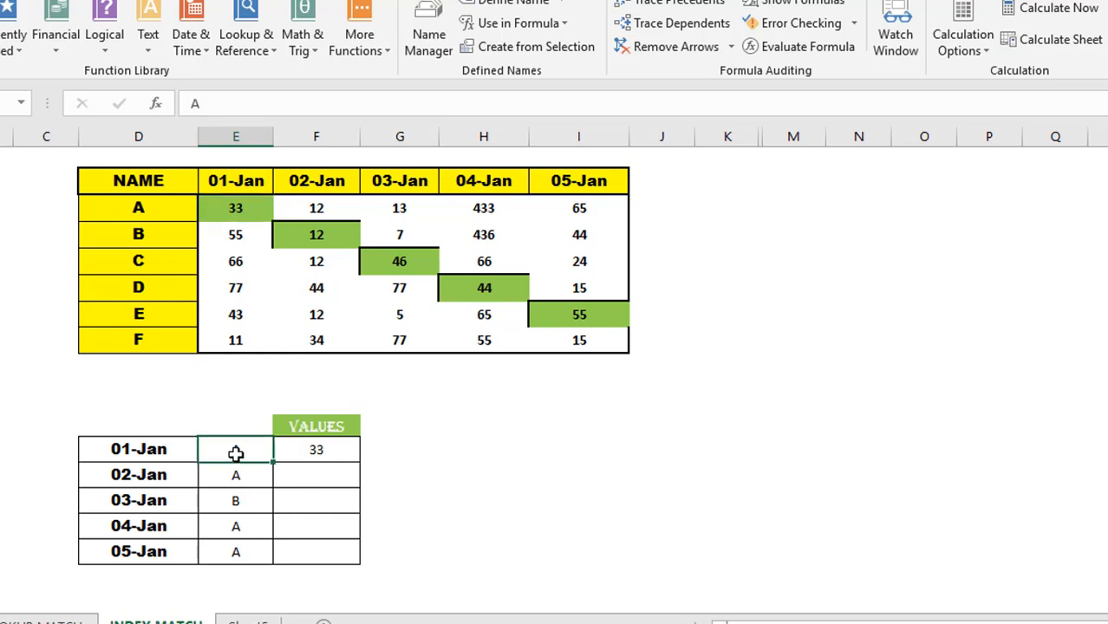
type("B")
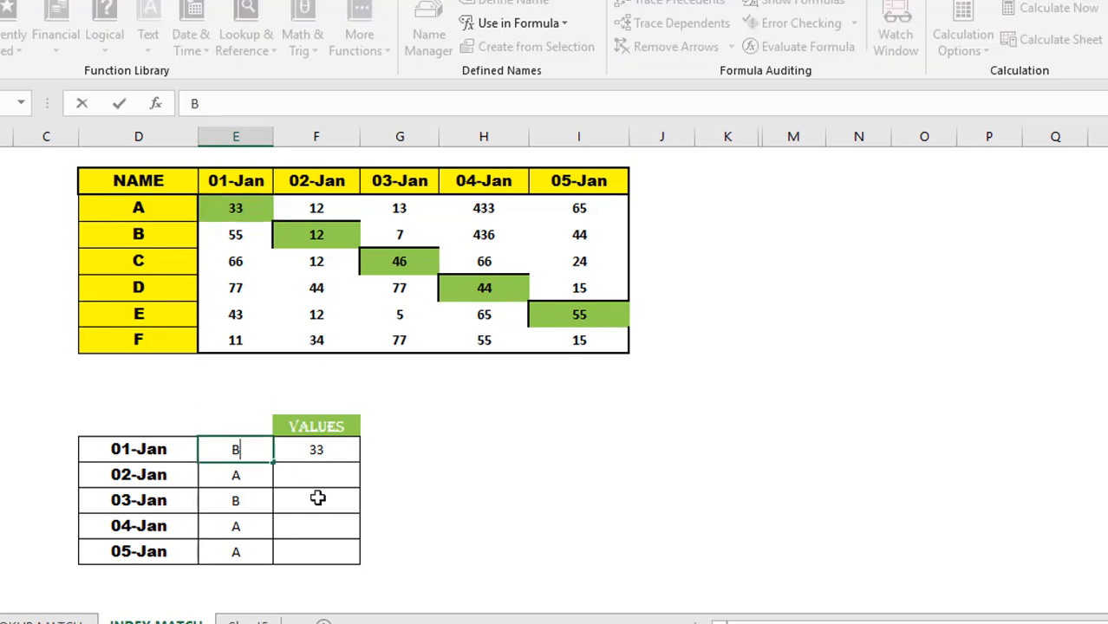
key("ctrl+Return")
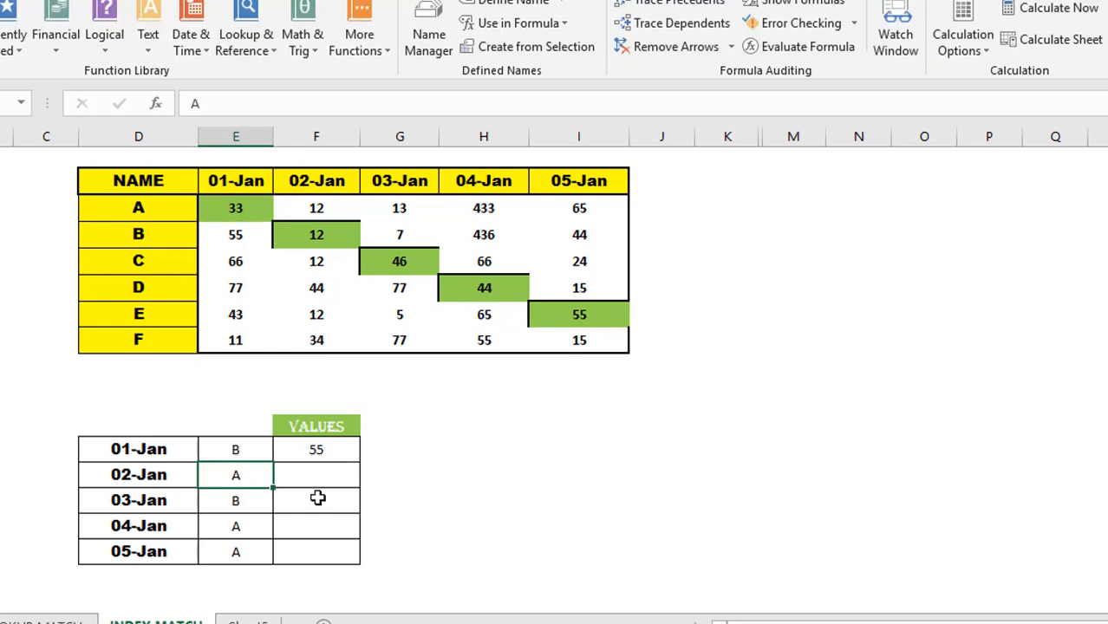
type("C")
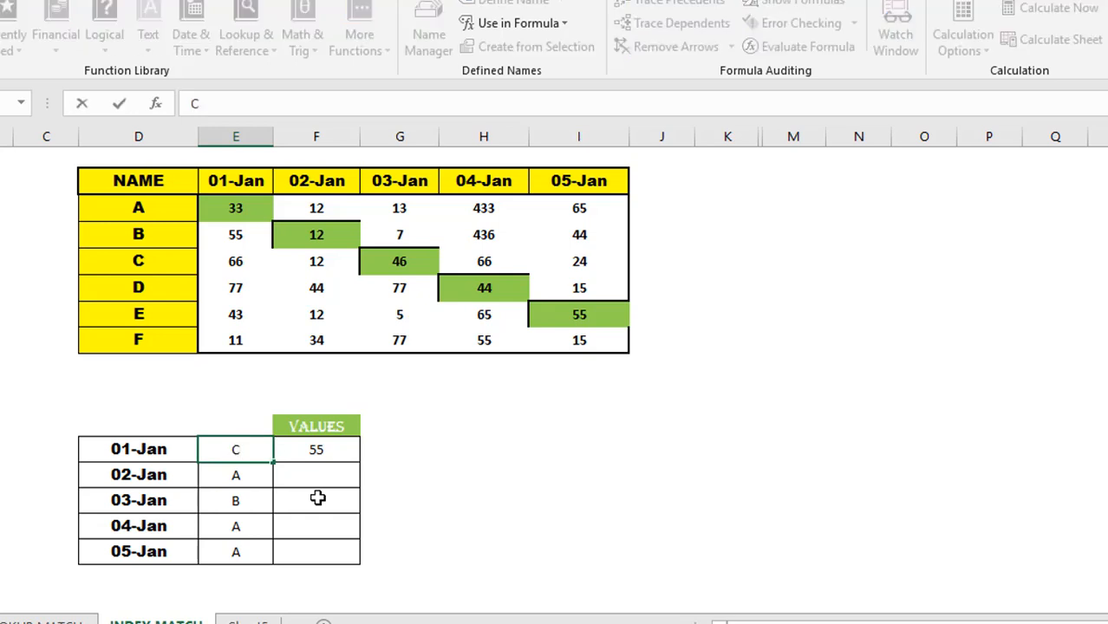
key("Return")
key("Up")
key("Left")
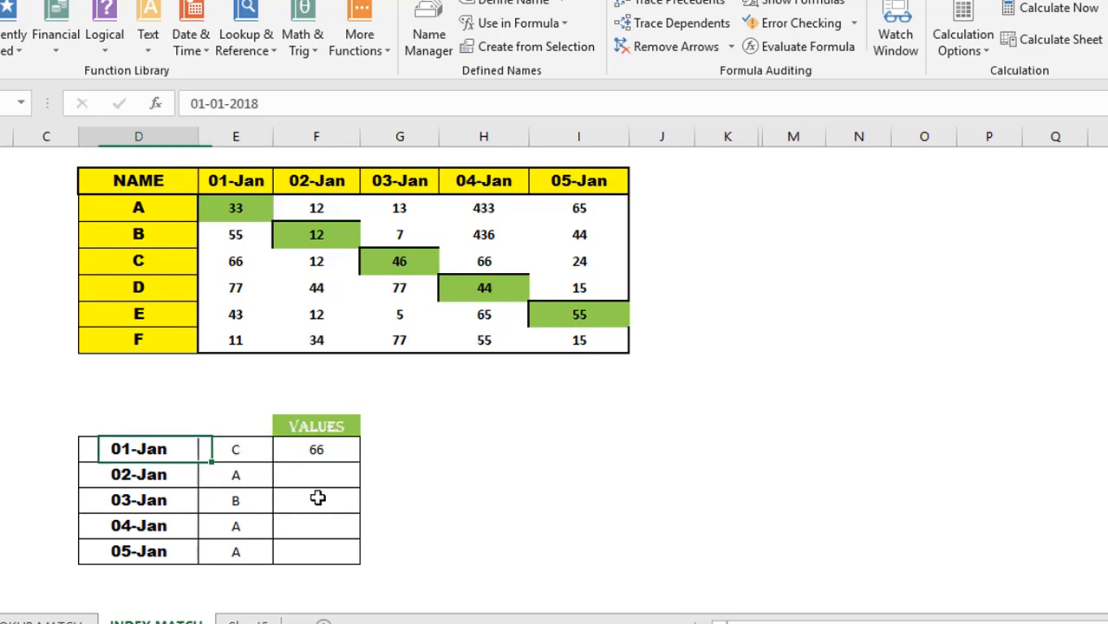
left_click(224, 108)
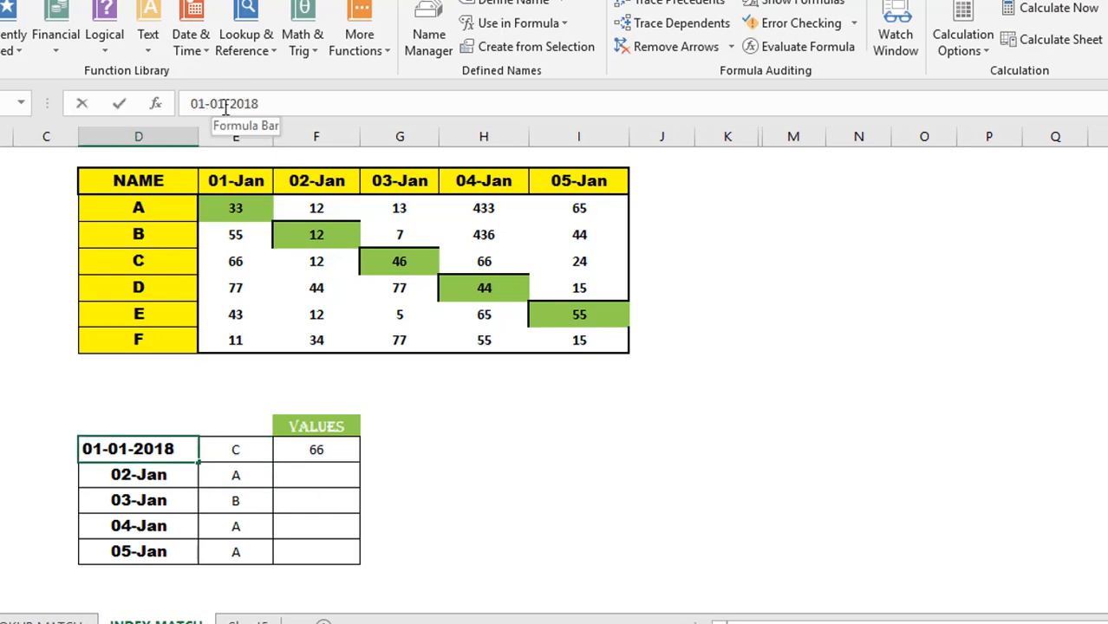
key("BackSpace")
type("4")
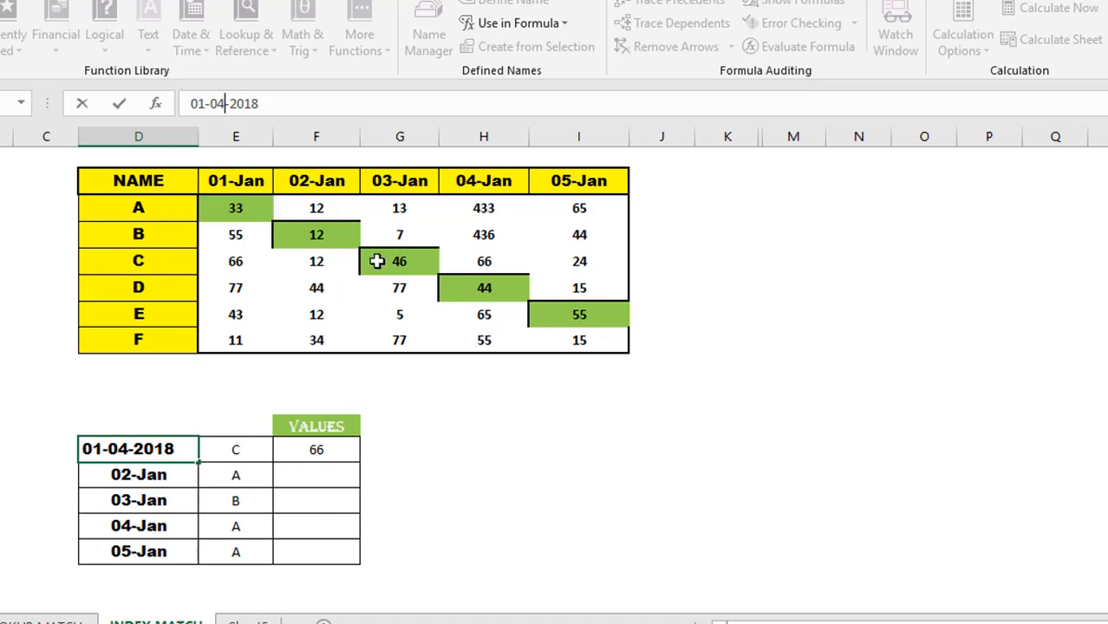
key("Return")
- Enter 8 as C's 04-Jan table value in H15 and confirm F13 shows 8
key("Up")
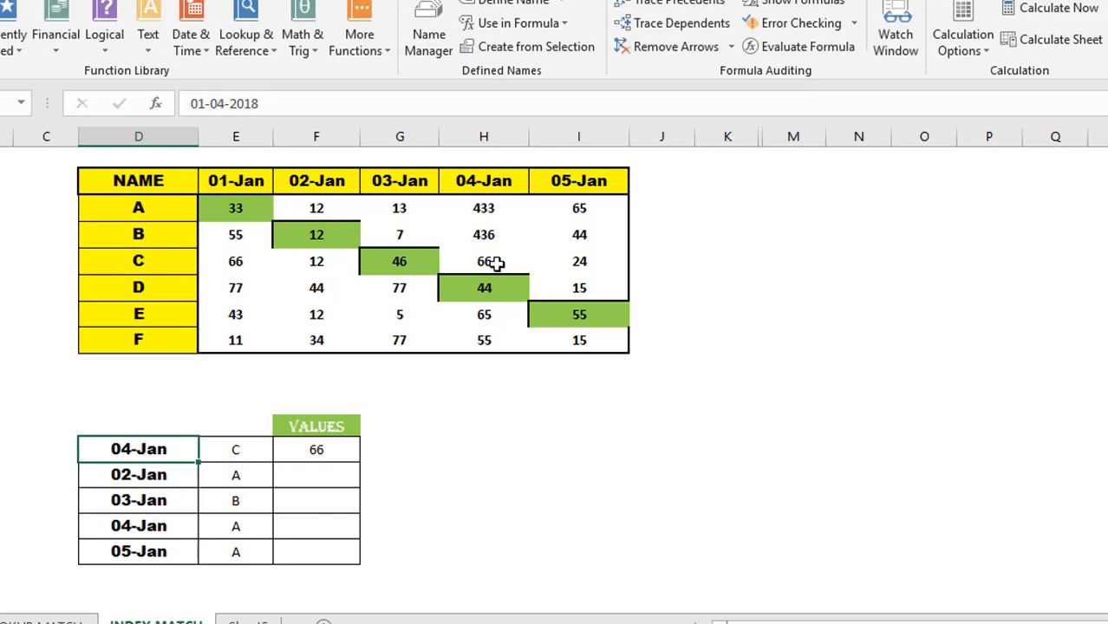
key("Right")
key("Right")
left_click(491, 263)
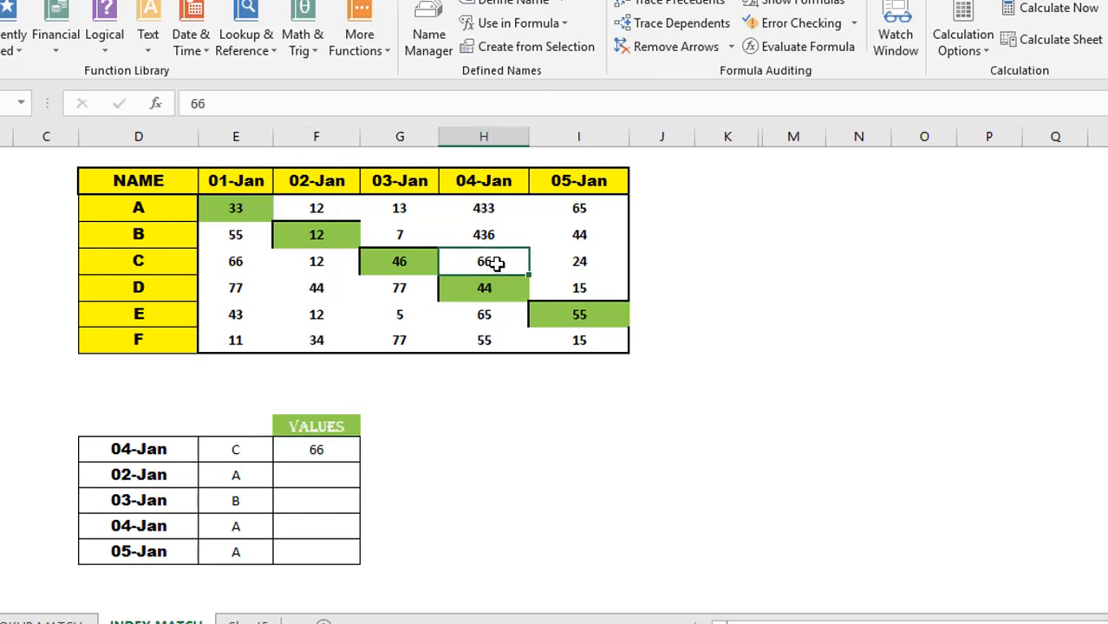
type("8")
key("Return")
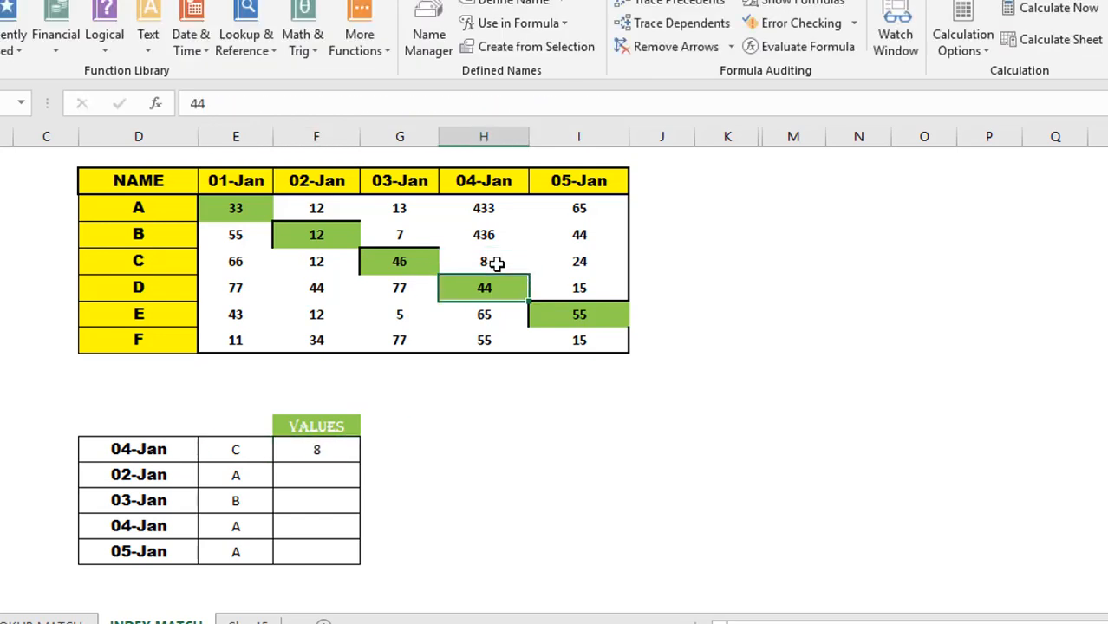
left_click(322, 457)
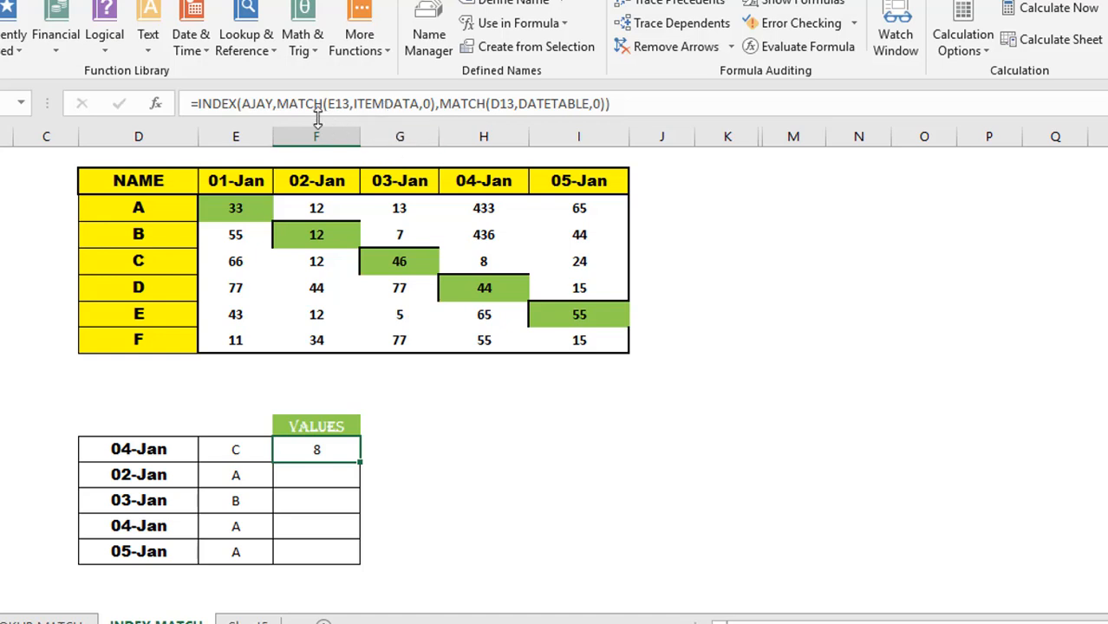
- Review F13's INDEX MATCH formula and fill it down to F17, returning 8, 12, 7, 433, 65
left_click(386, 101)
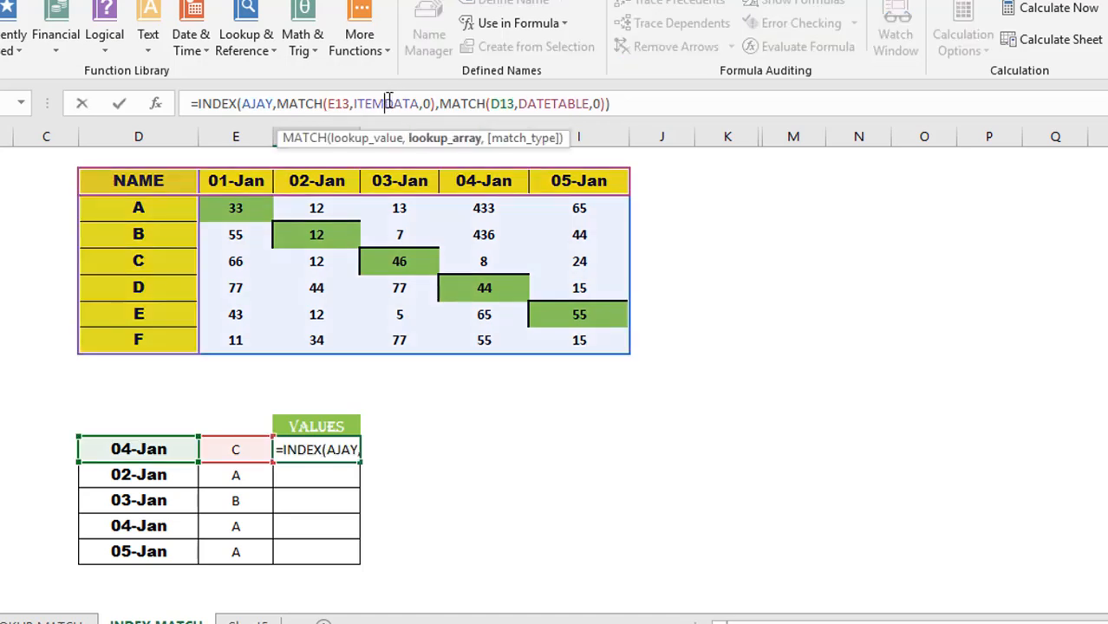
left_click(527, 103)
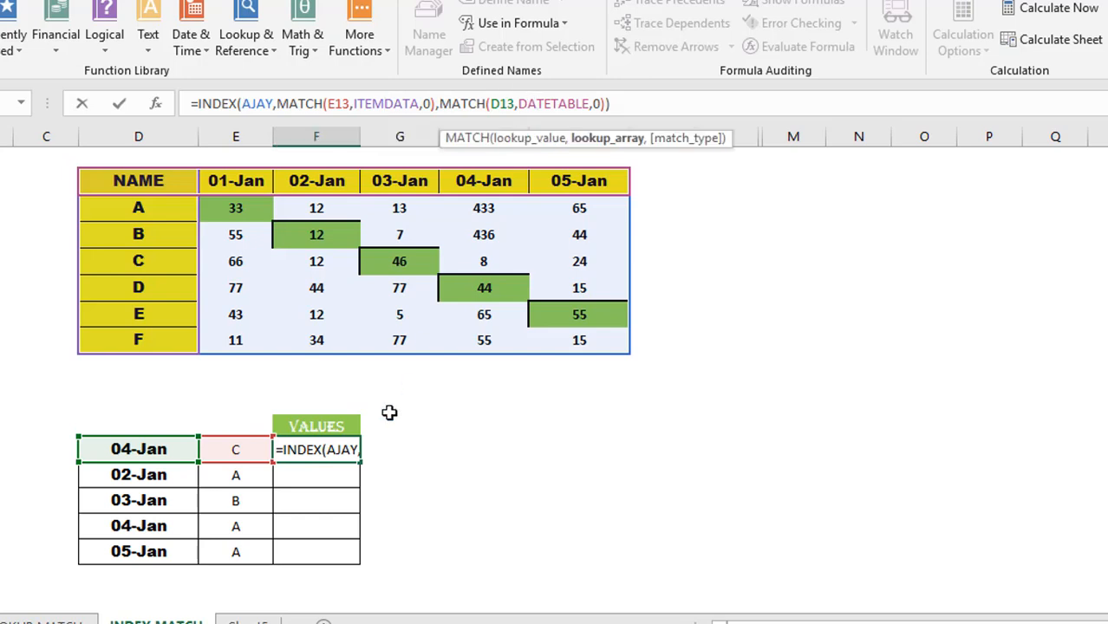
key("Return")
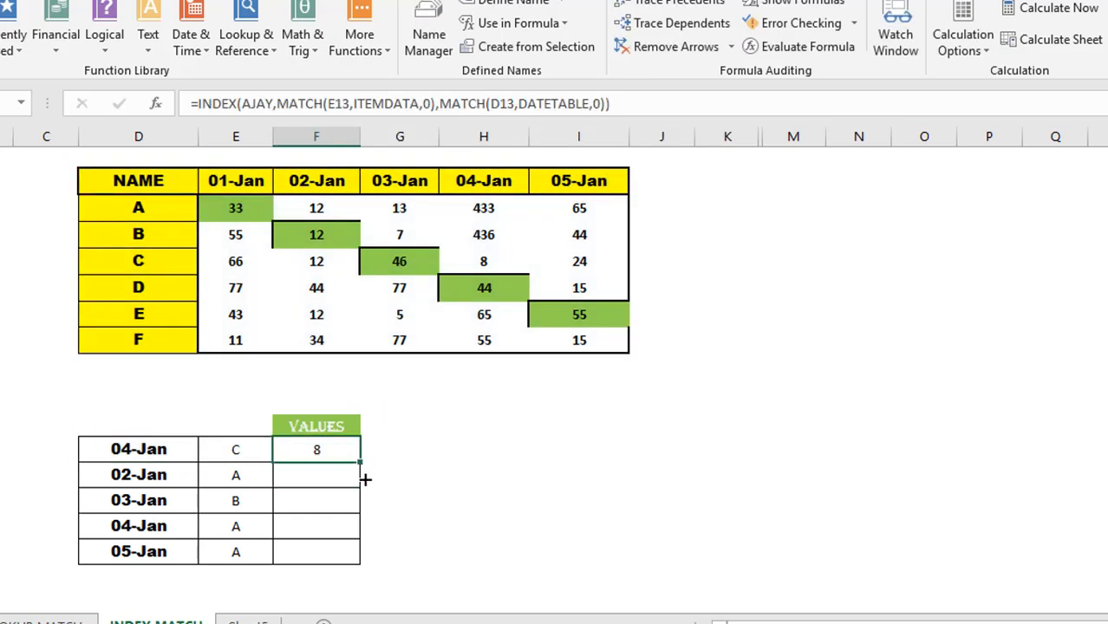
left_click_drag(361, 470, 357, 557)
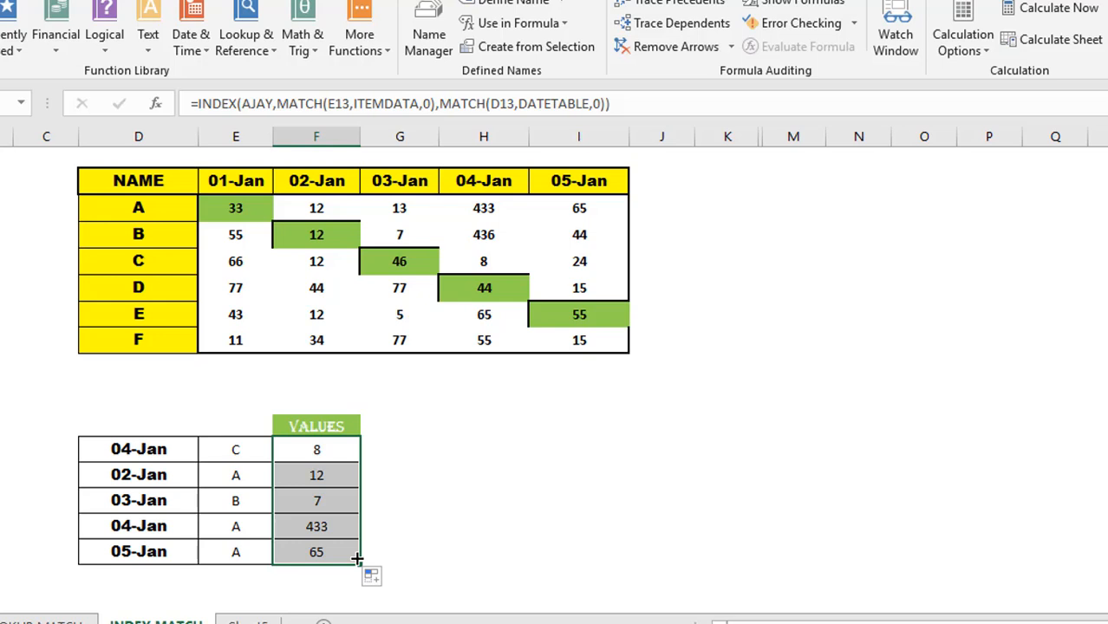
scroll(358, 555, "up", 1)
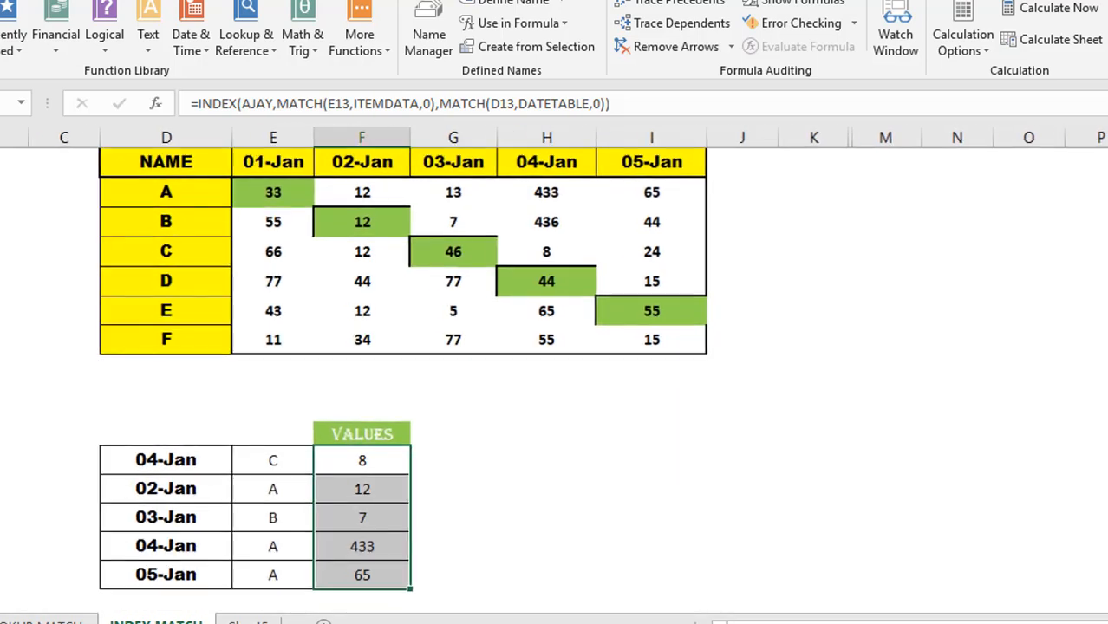
- Enter item A in the first lookup row and in the 03-Jan row
left_click(198, 458)
key("Right")
type("A")
key("Return")
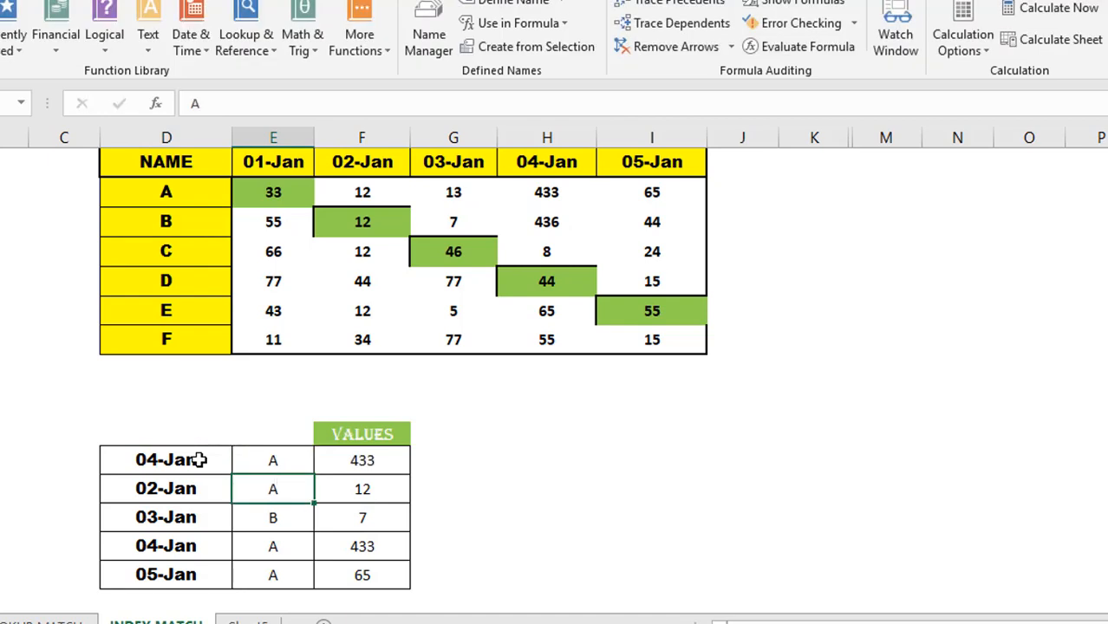
key("Return")
type("A")
key("Return")
- Change the first lookup date back to 01-Jan
left_click(191, 460)
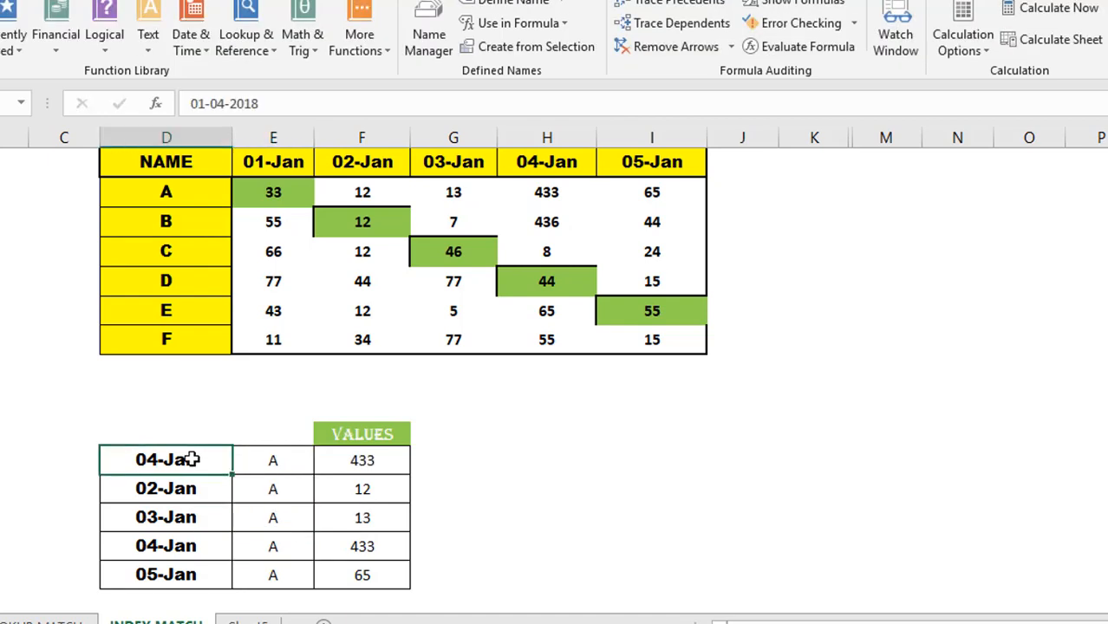
left_click(221, 104)
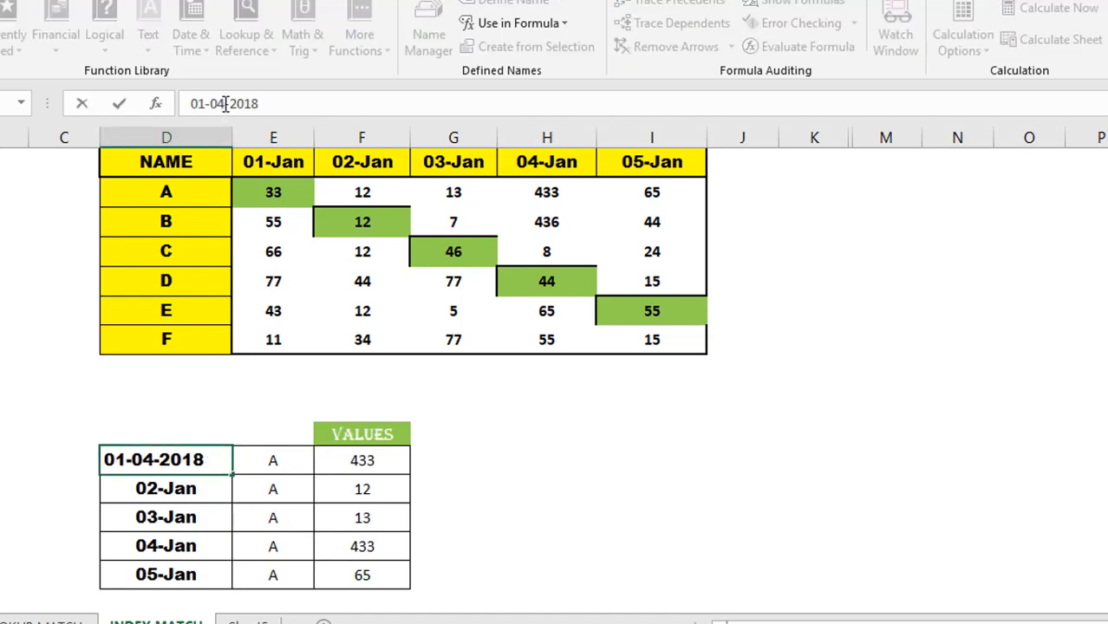
key("BackSpace")
type("1")
key("Return")
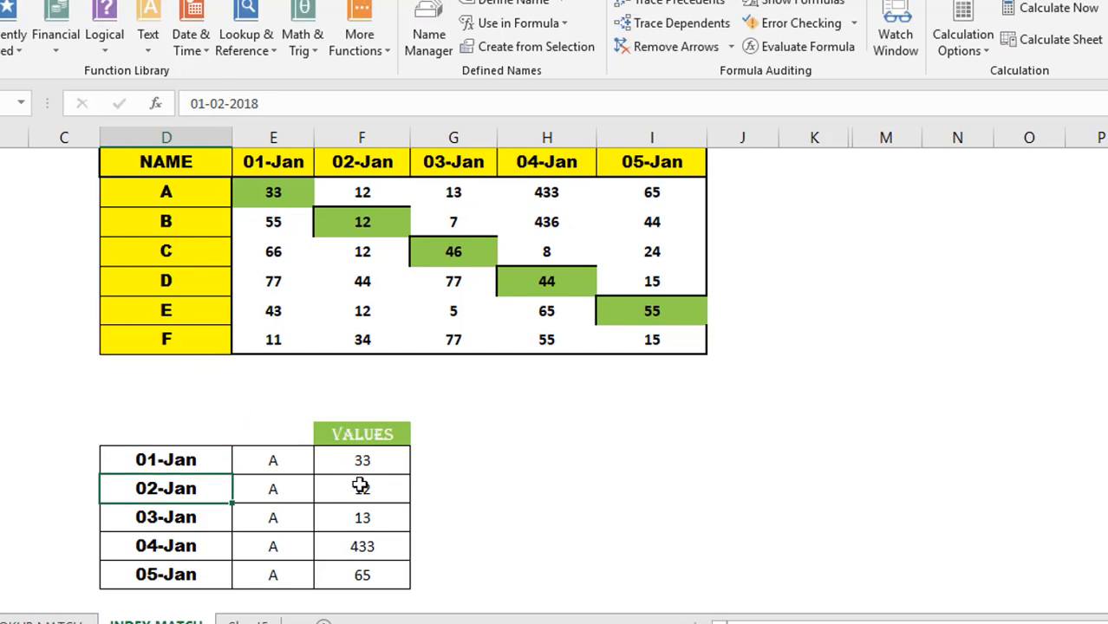
- Copy the 01-Jan date into the remaining lookup date cells
key("Down")
key("Down")
key("Up")
key("Up")
key("Up")
key("ctrl+c")
key("Down")
key("ctrl+v")
key("Down")
key("ctrl+v")
key("Down")
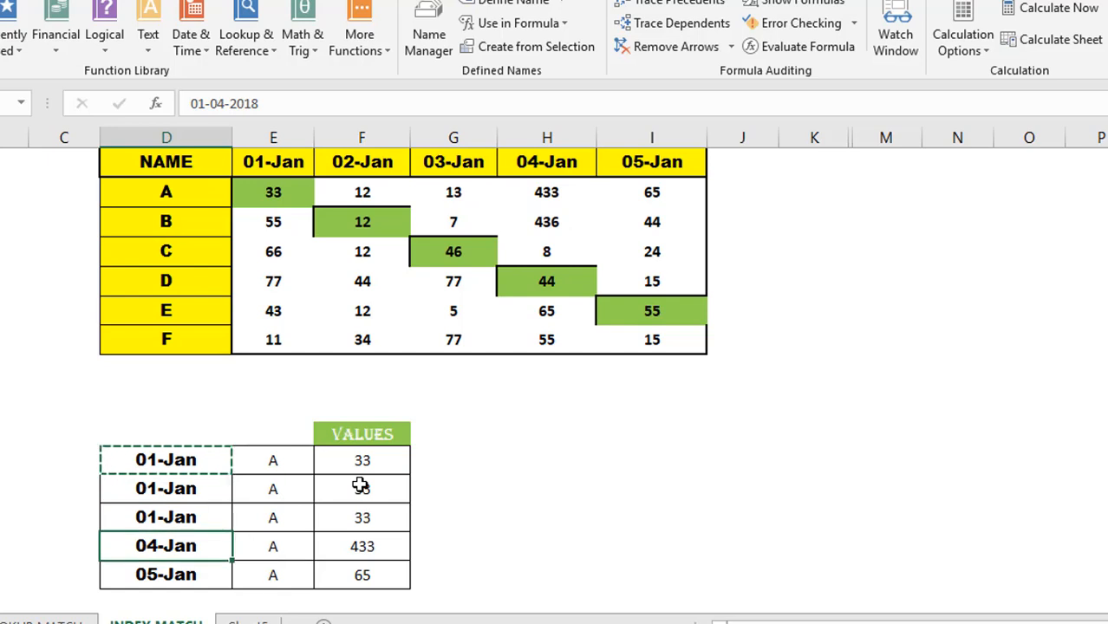
key("ctrl+v")
key("Down")
key("ctrl+v")
key("Escape")
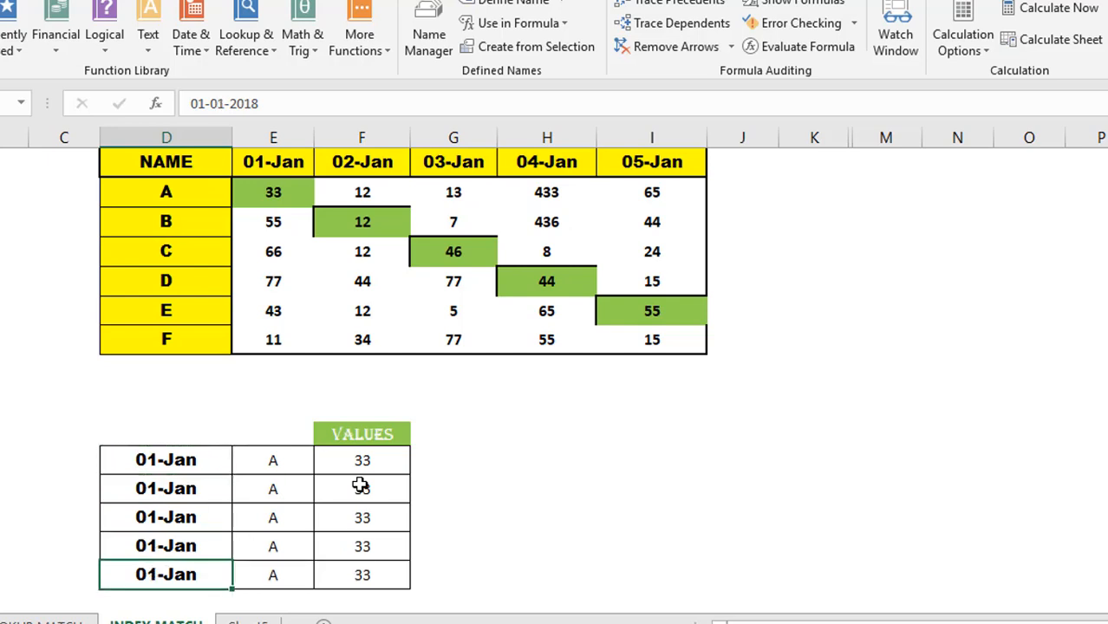
- Change the first three lookup names to F, E and C, giving 11, 43 and 66
left_click(277, 469)
type("E")
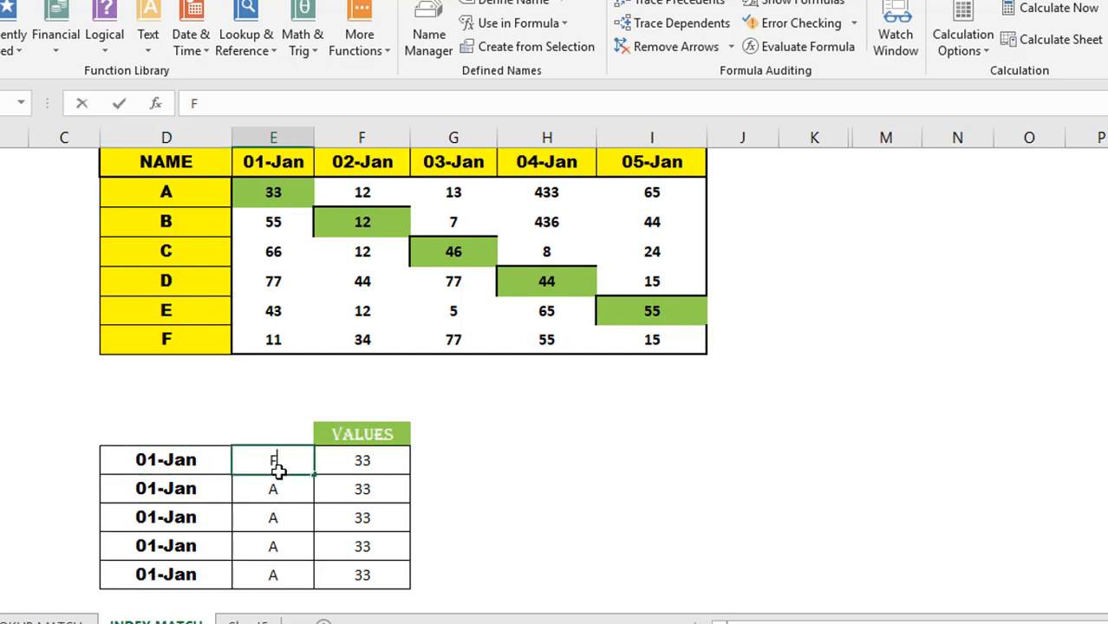
key("Return")
type("E")
key("Return")
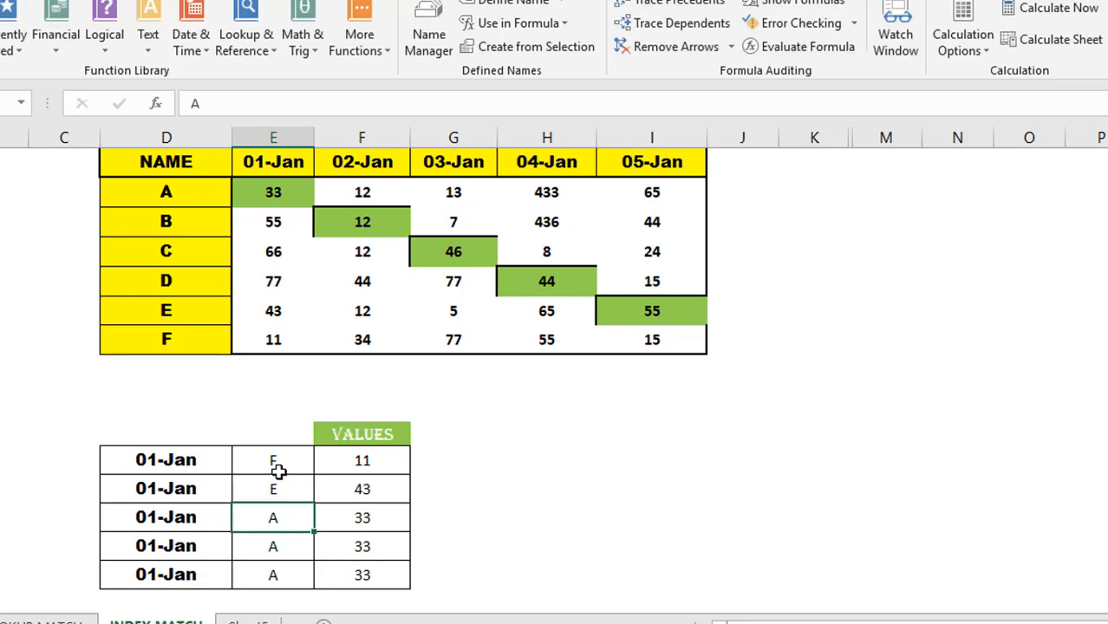
type("C")
key("Return")
key("Up")
key("Left")
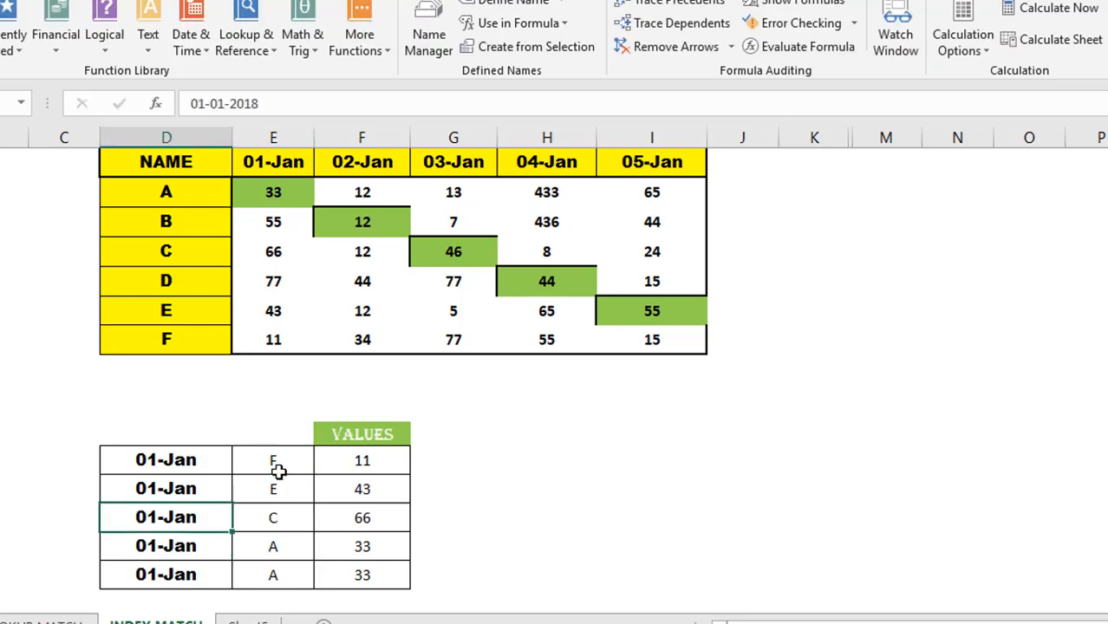
key("Right")
key("Right")
key("Up")
key("Up")
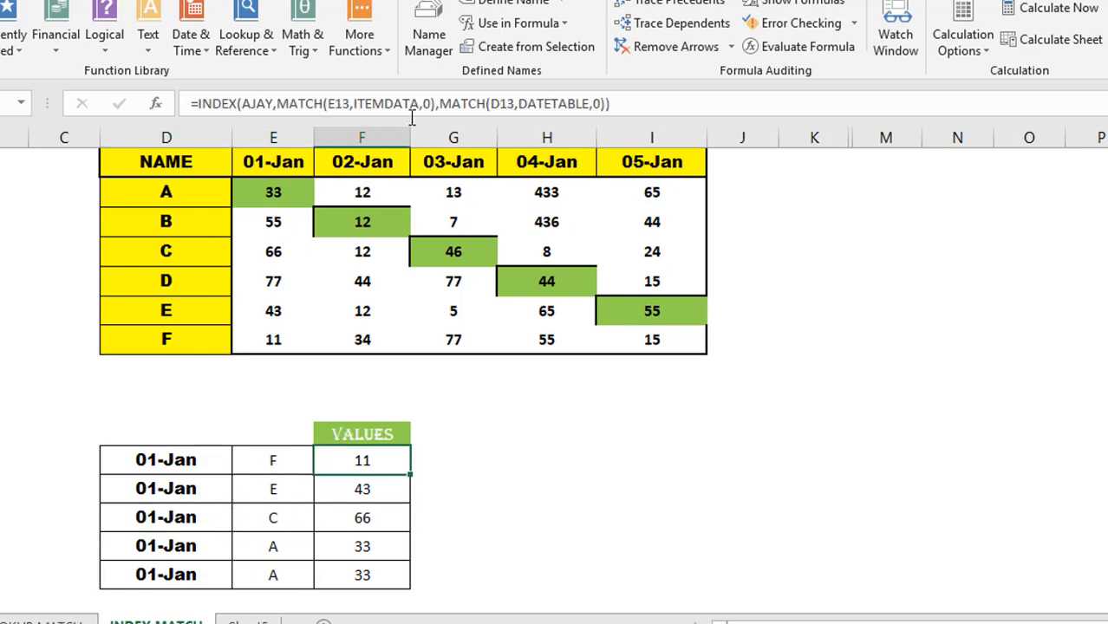
left_click(275, 340)
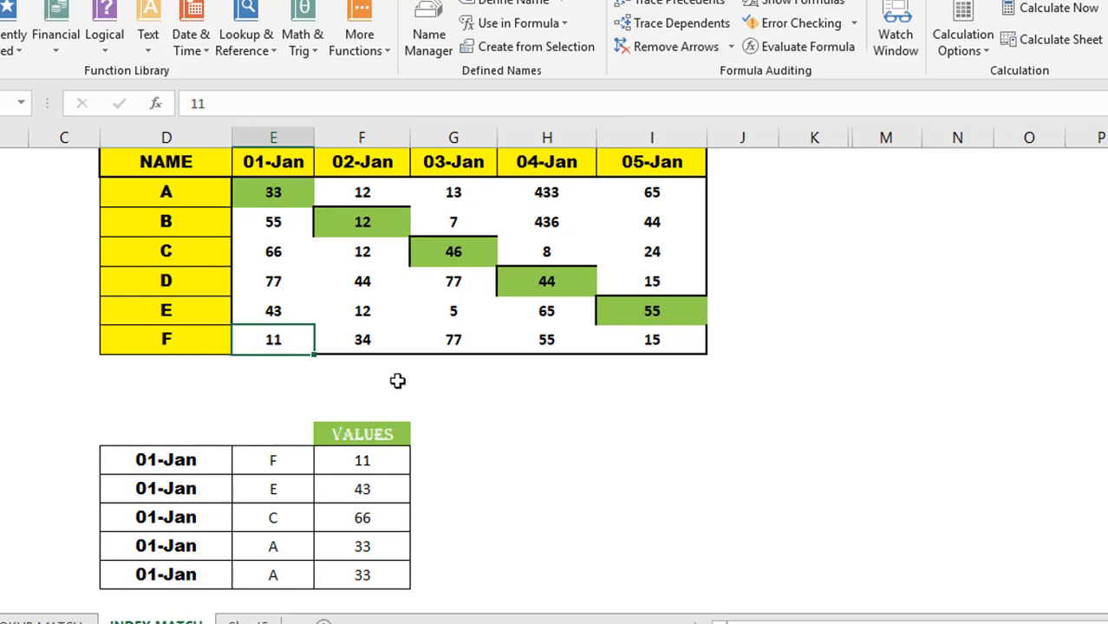
key("Up")
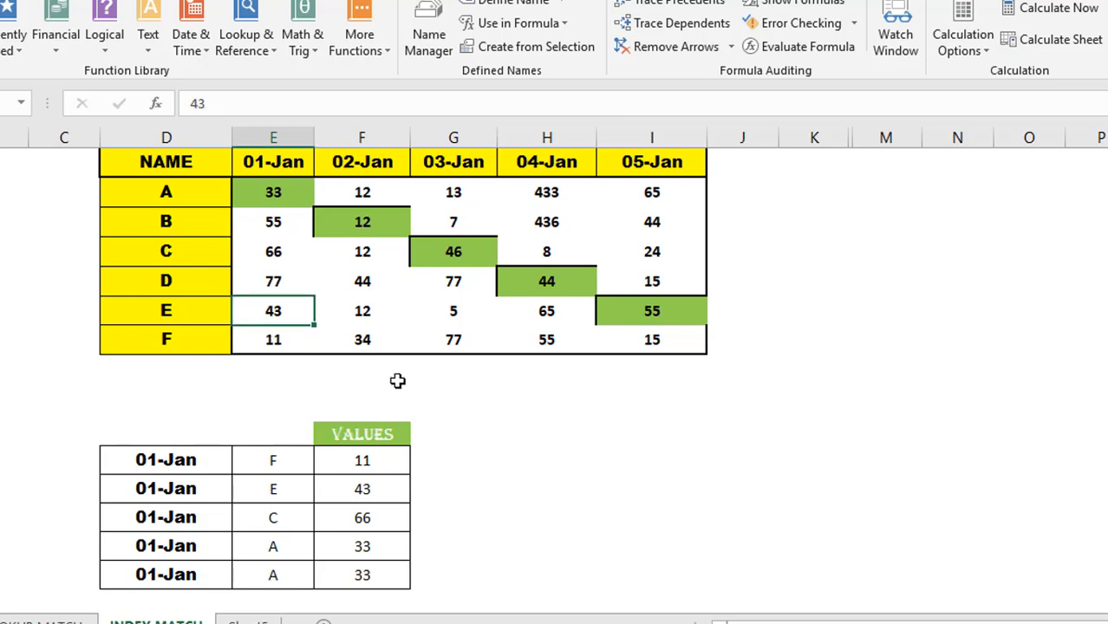
key("Up")
key("Up")
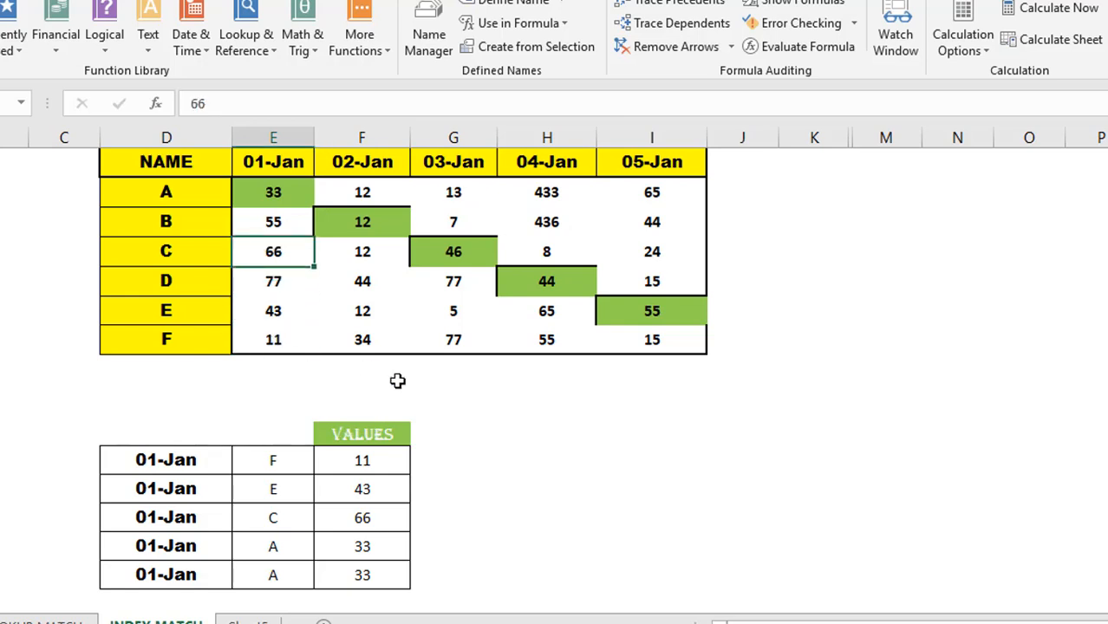
key("Up")
key("Up")
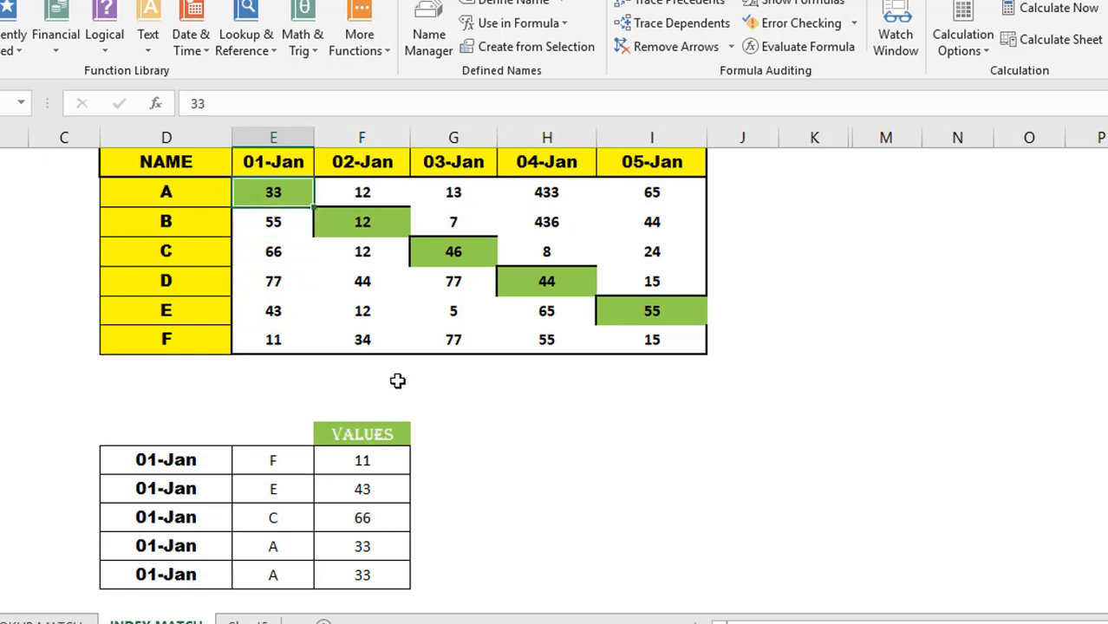
key("Left")
key("Down")
key("Down")
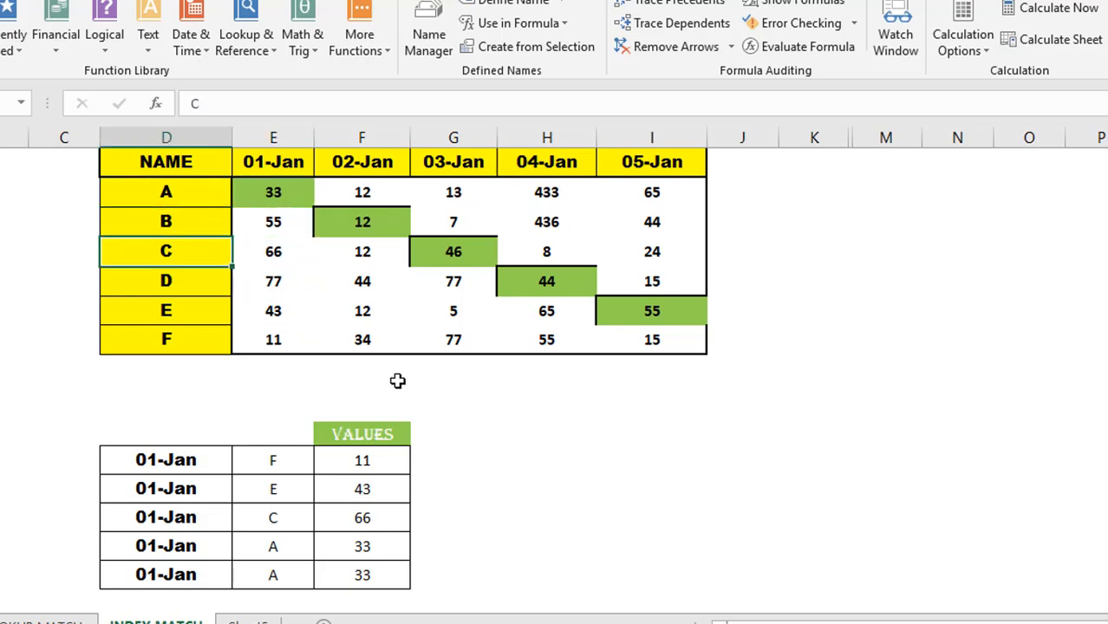
left_click(361, 466)
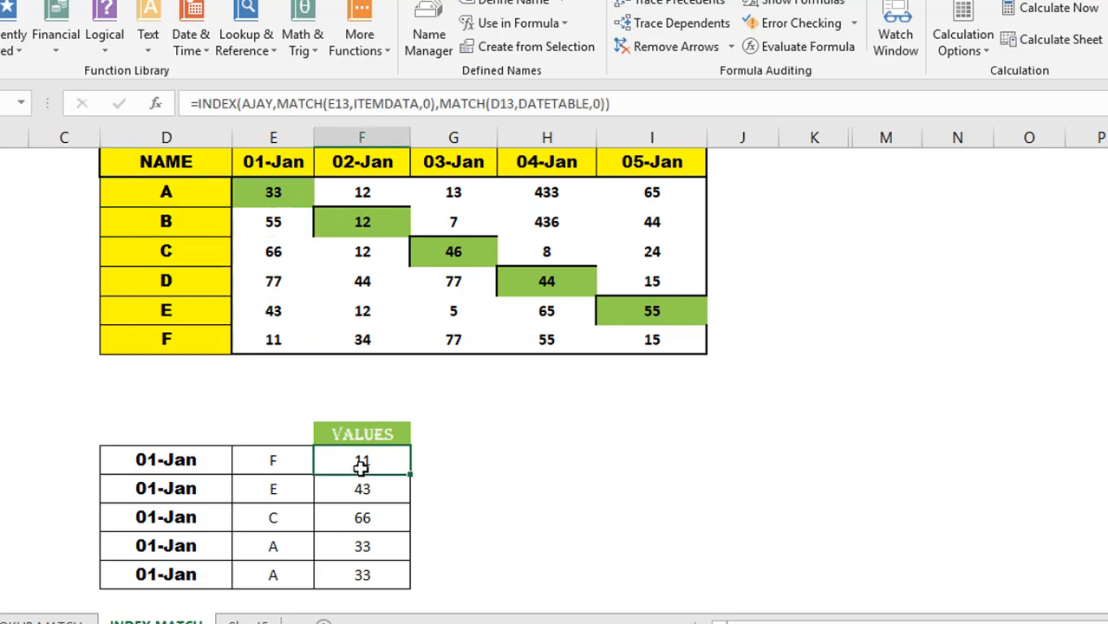
left_click(177, 164)
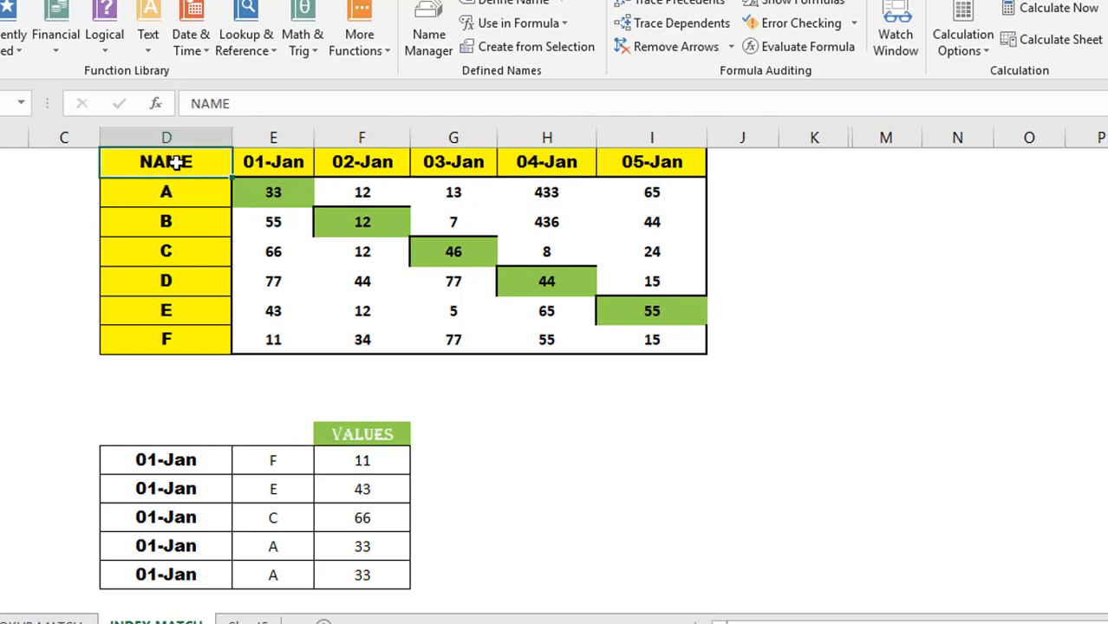
left_click(288, 464)
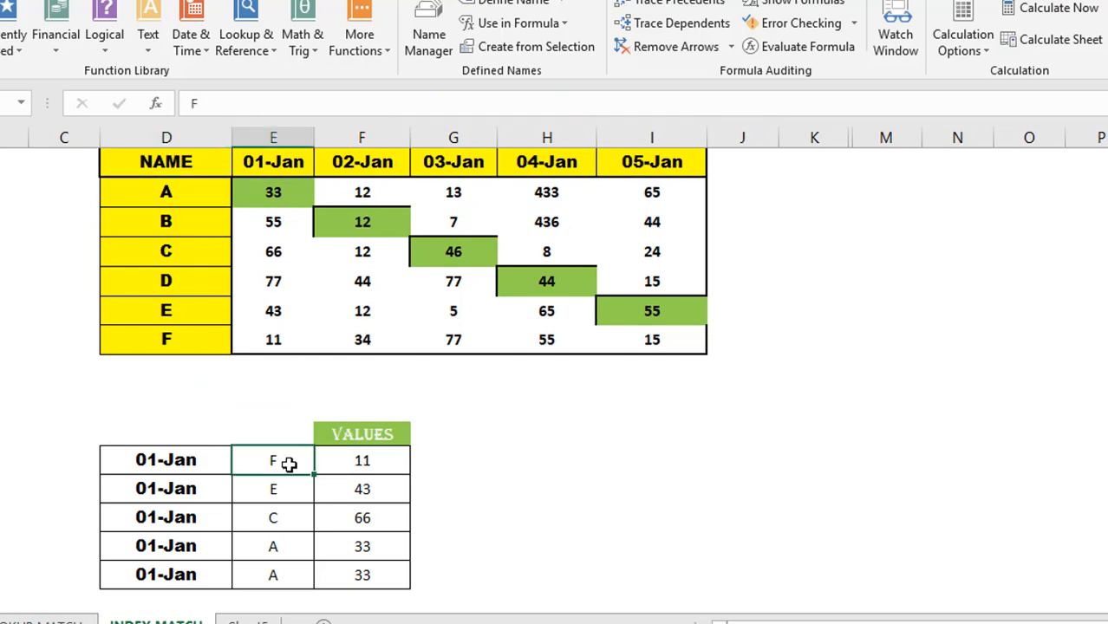
key("Down")
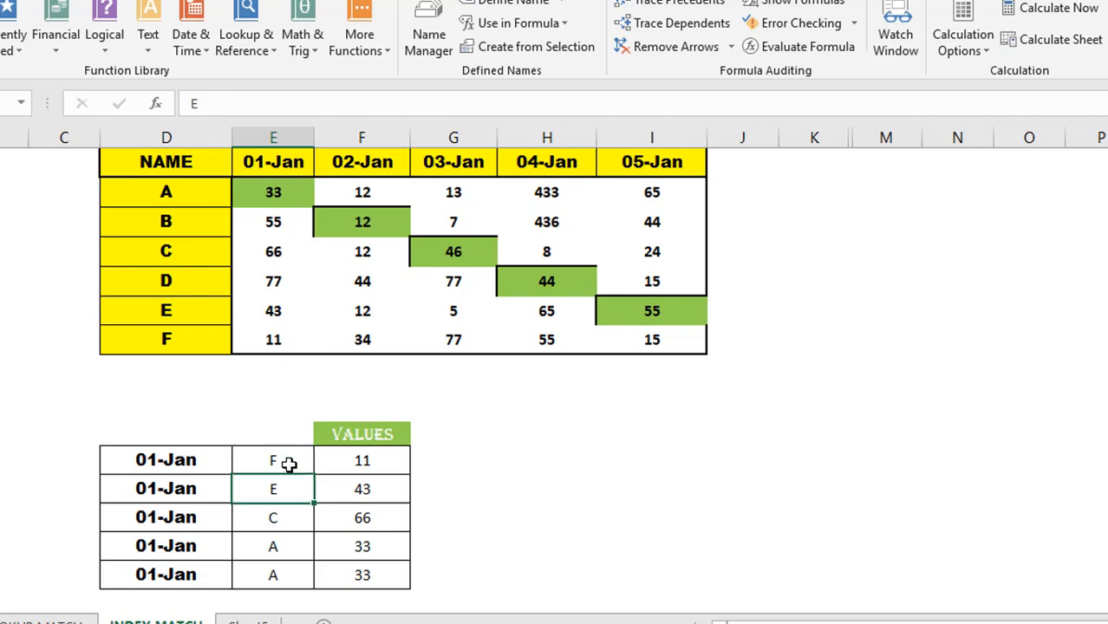
key("Up")
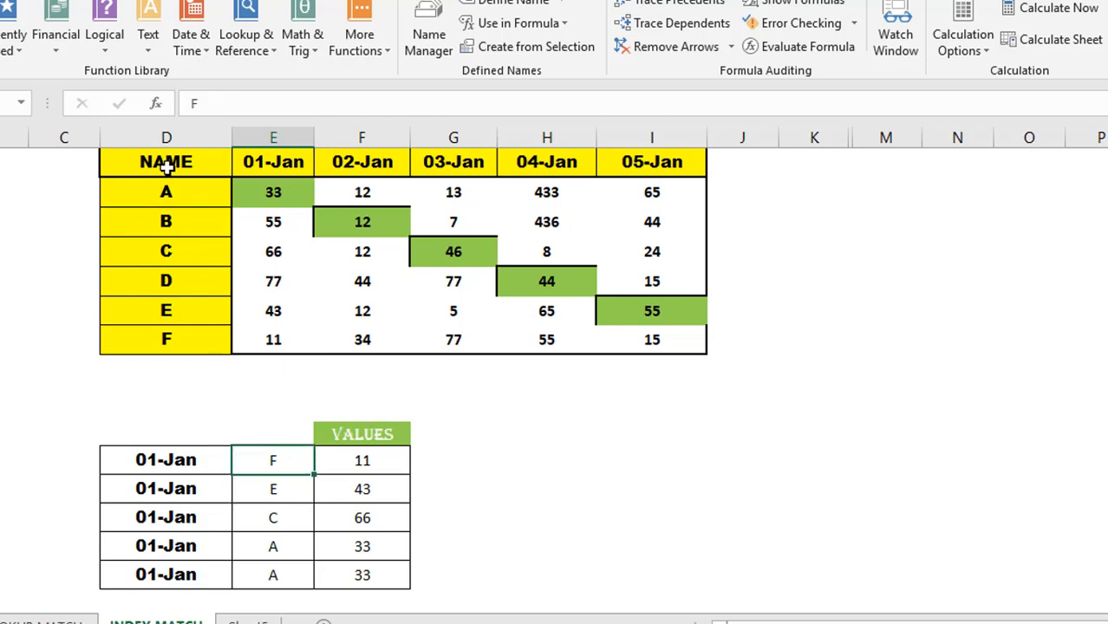
left_click(165, 163)
key("shift+Down")
key("shift+Down")
key("shift+Down")
key("shift+Down")
key("shift+Down")
key("shift+Down")
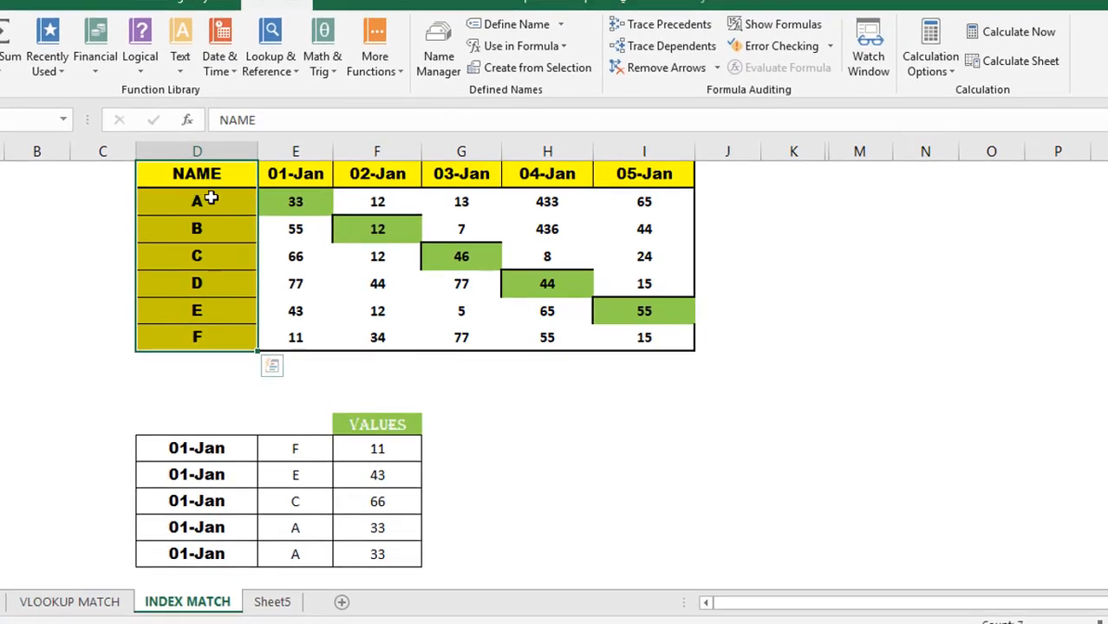
left_click(213, 199)
key("Right")
key("Left")
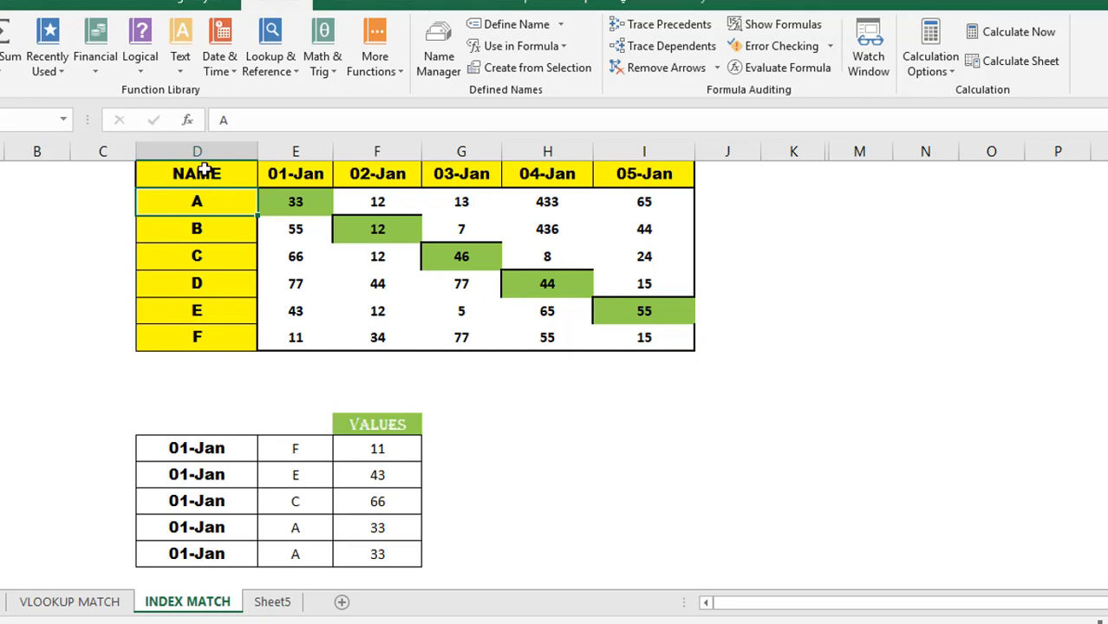
left_click(204, 170)
key("shift+Right")
key("shift+Right")
key("shift+Right")
key("shift+Right")
key("shift+Right")
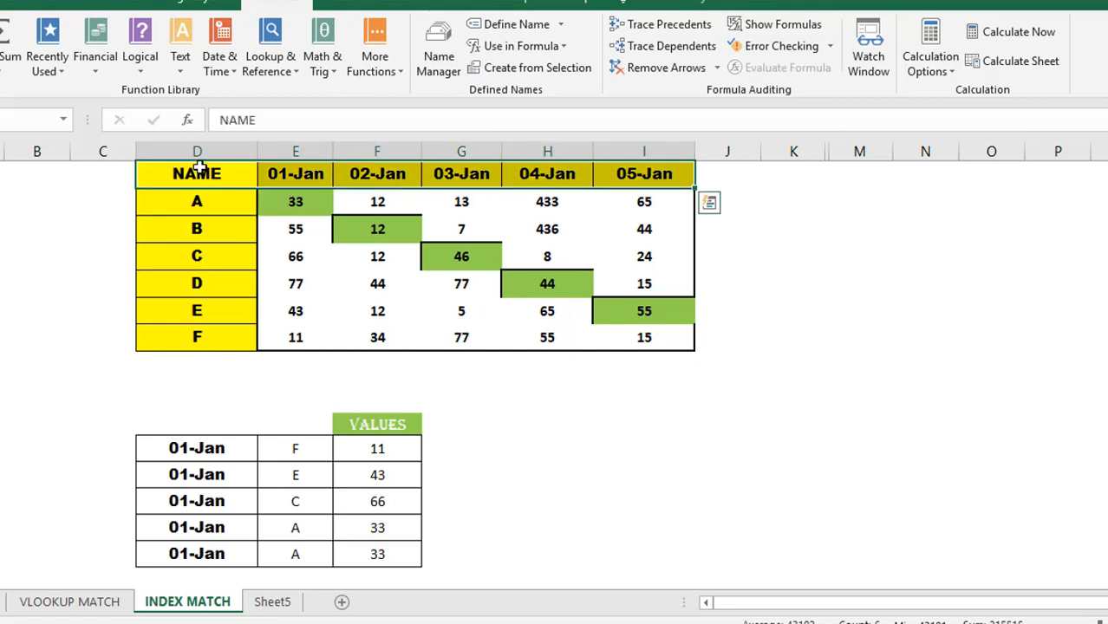
left_click(199, 168)
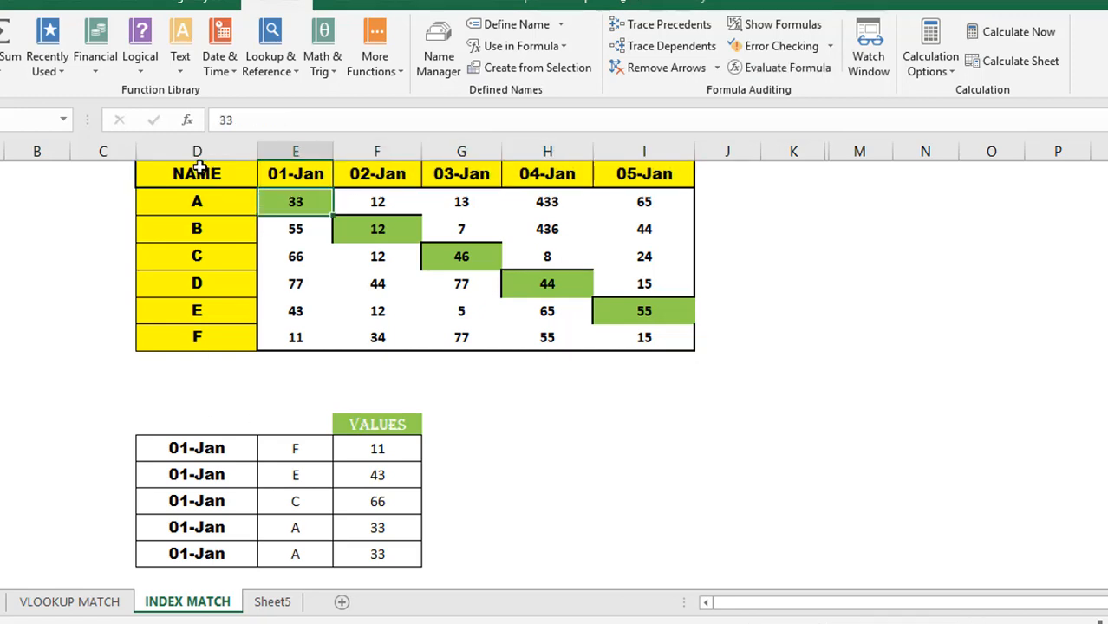
key("shift+Down")
key("shift+Down")
key("shift+Down")
key("shift+Down")
key("shift+Down")
left_click(198, 168)
scroll(199, 168, "up", 1)
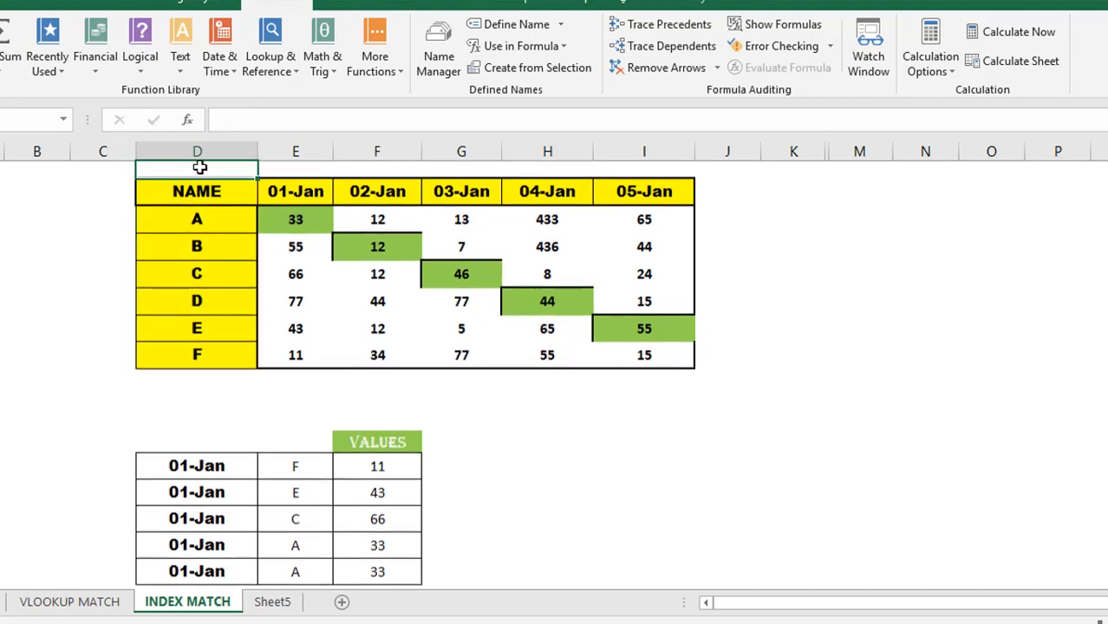
key("shift+Right")
key("shift+Right")
key("shift+Right")
key("shift+Right")
key("shift+Right")
key("shift+Right")
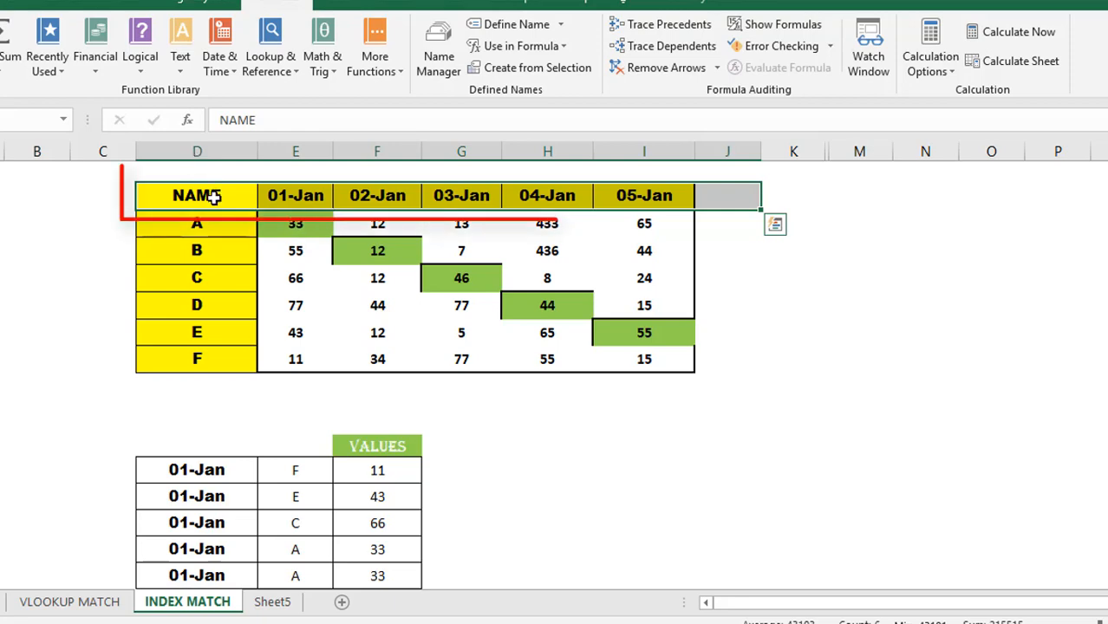
left_click(211, 197)
key("shift+Right")
key("shift+Right")
key("shift+Right")
key("shift+Right")
key("shift+Right")
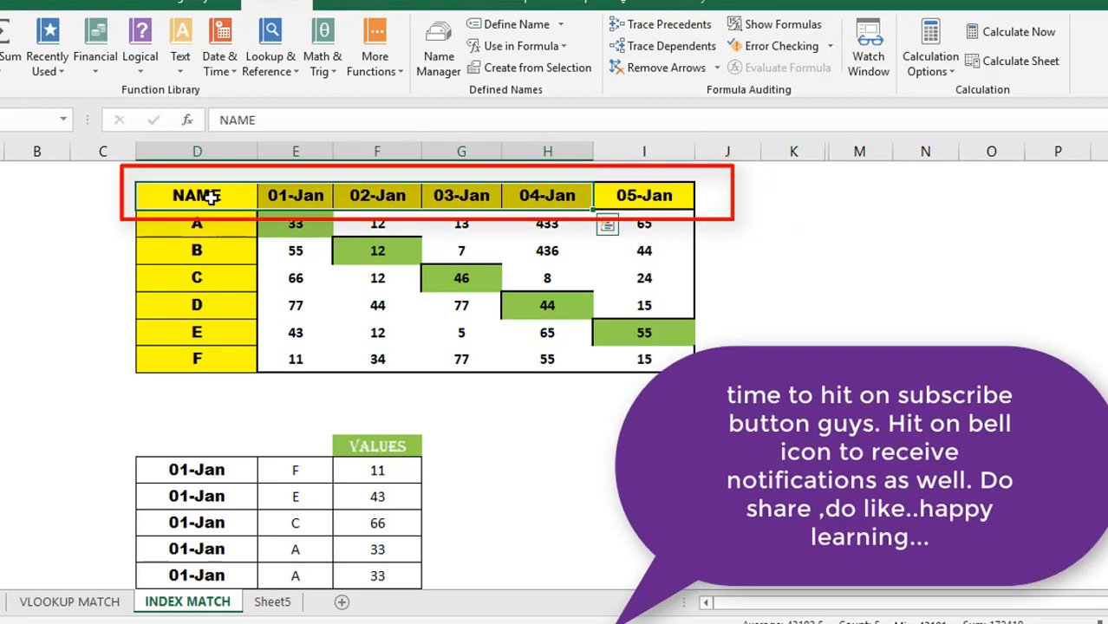
key("Right")
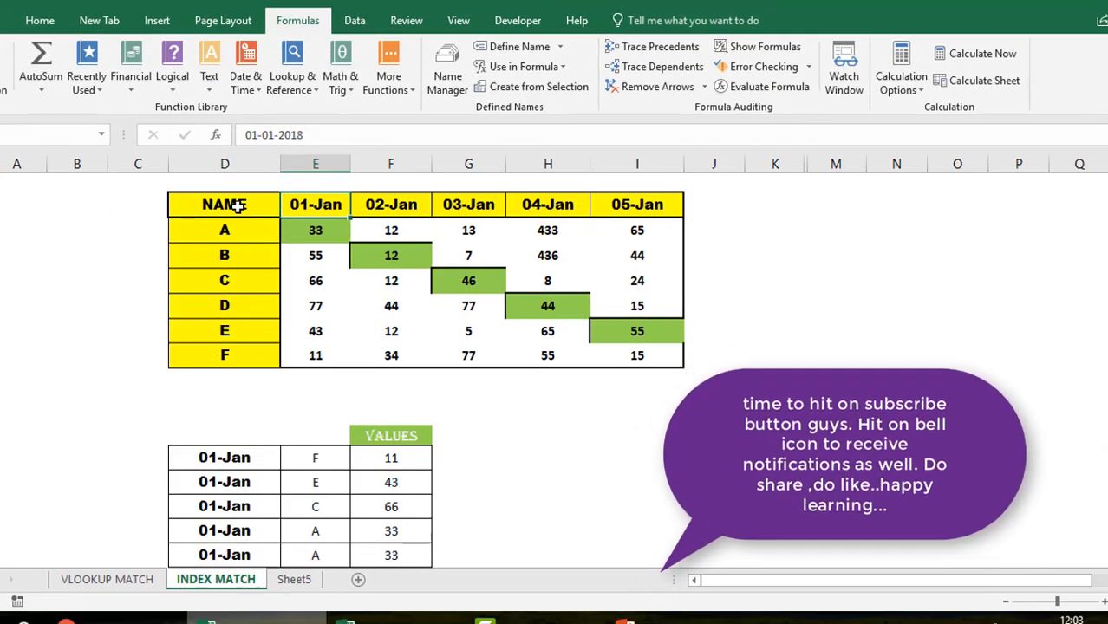
- Check that item A's table value under 01-Jan is 33
key("Left")
key("Down")
key("Right")
key("Up")
key("Down")
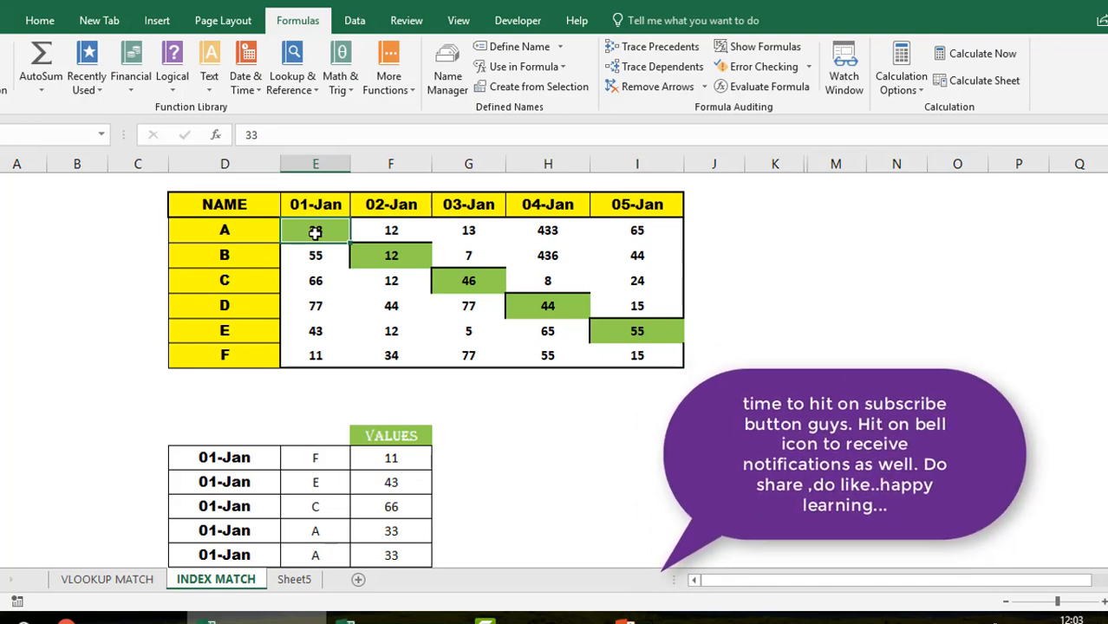
- Show F13's INDEX MATCH formula as text and widen column F to fit it
scroll(425, 364, "down", 1)
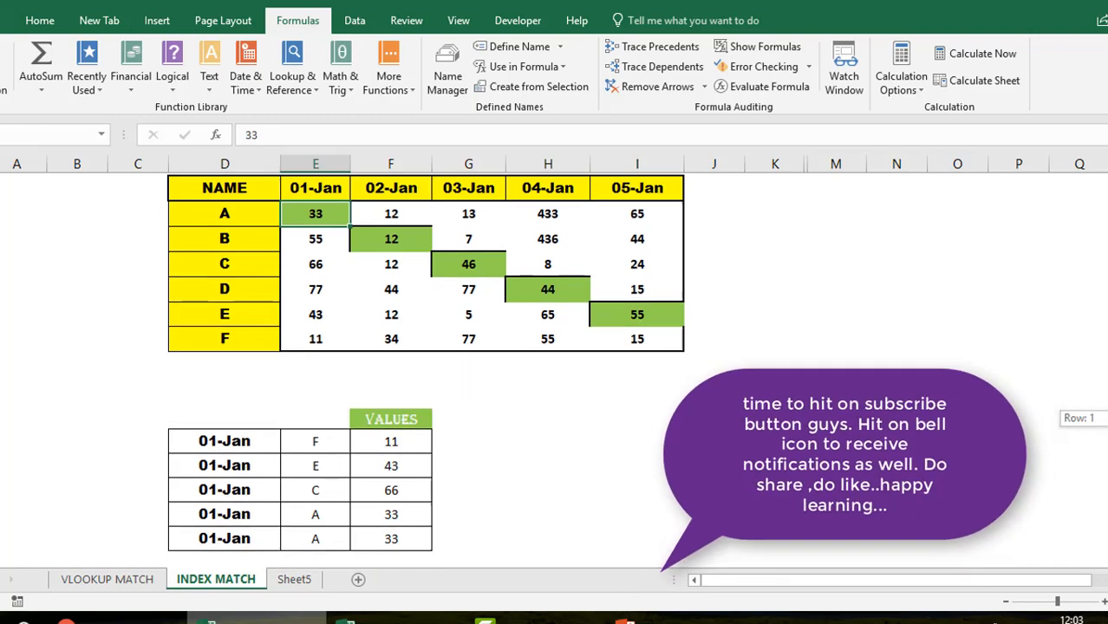
left_click(423, 439)
left_click(251, 132)
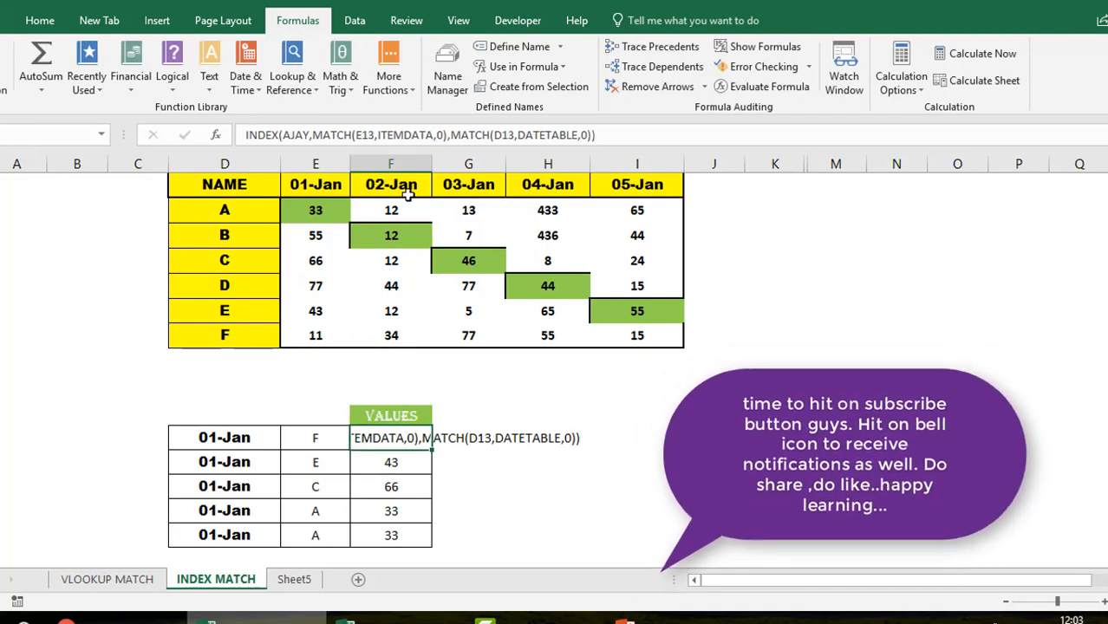
left_click_drag(432, 165, 753, 164)
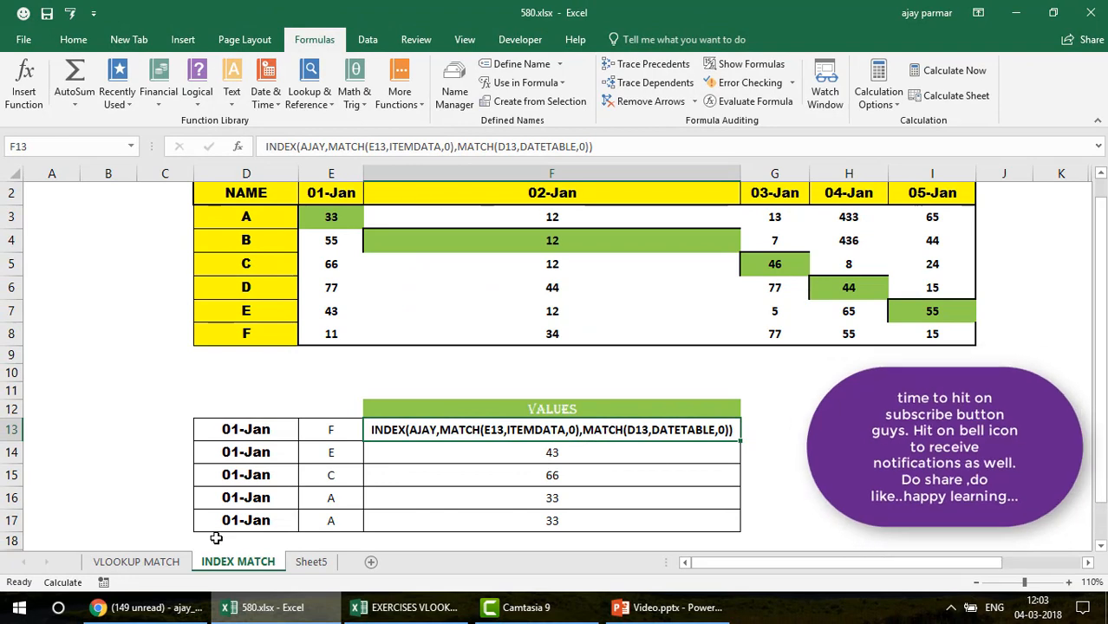
left_click(139, 562)
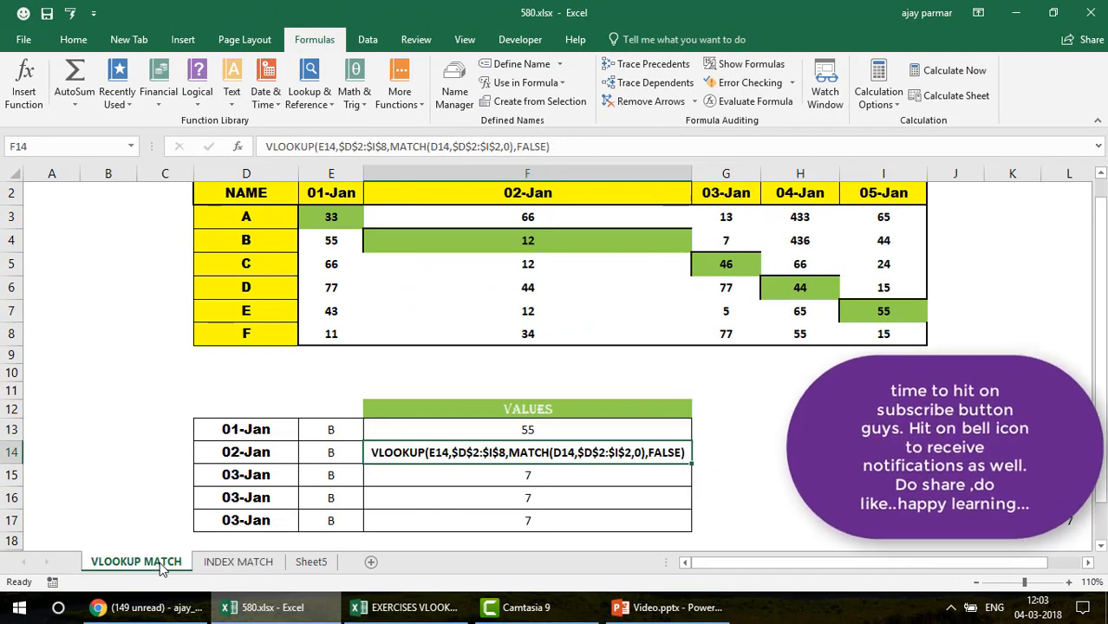
left_click(251, 563)
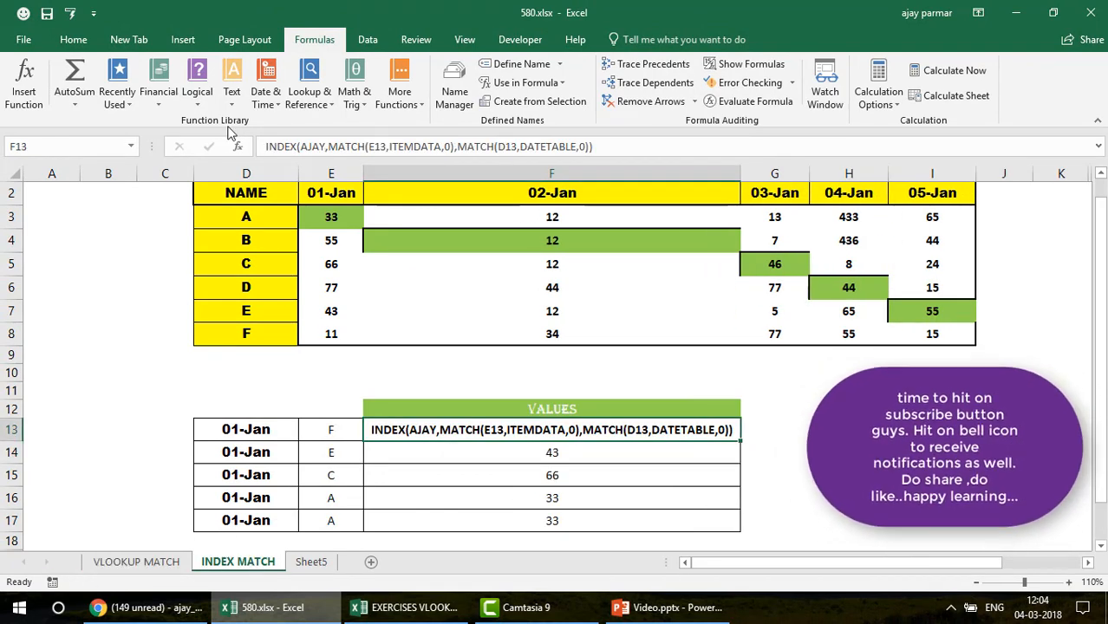
left_click(259, 193)
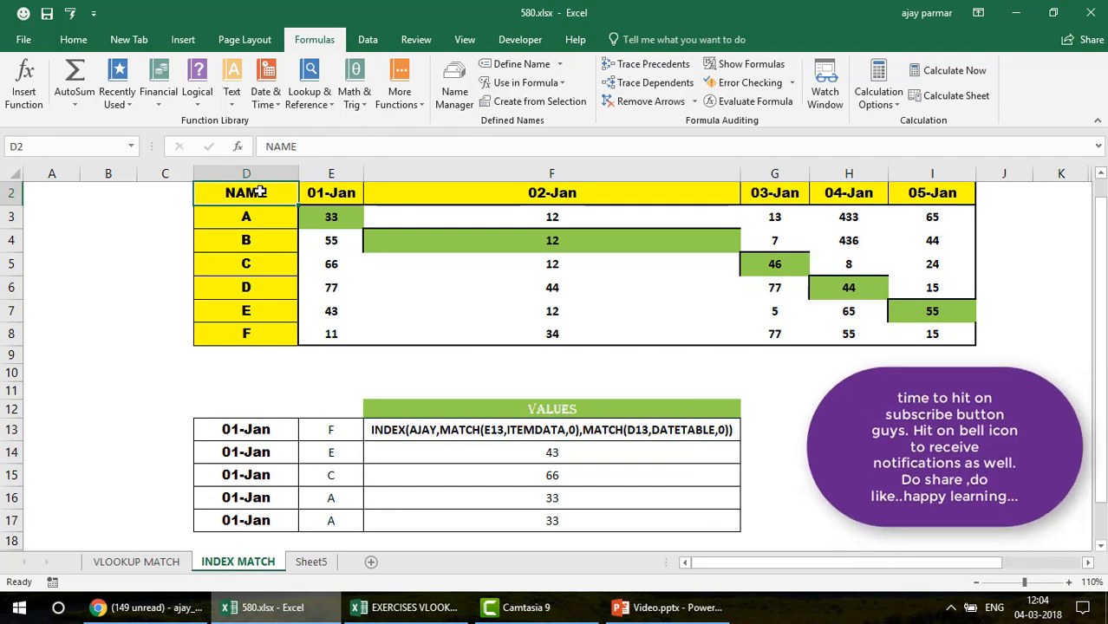